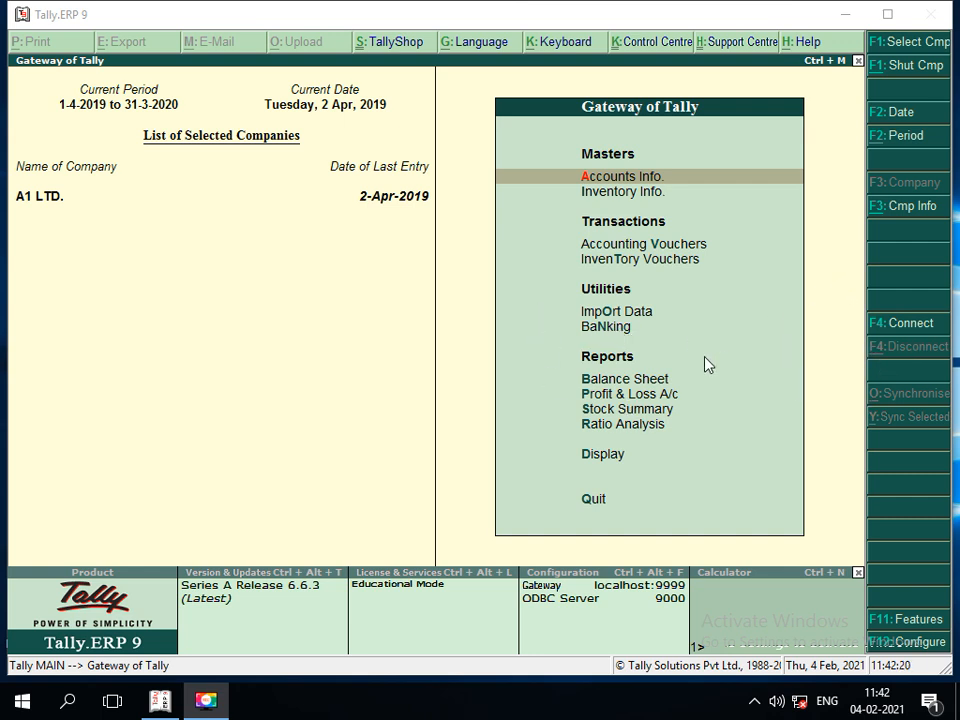
View the options of the Banking utilities and return to the main gateway.
left_click(600, 333)
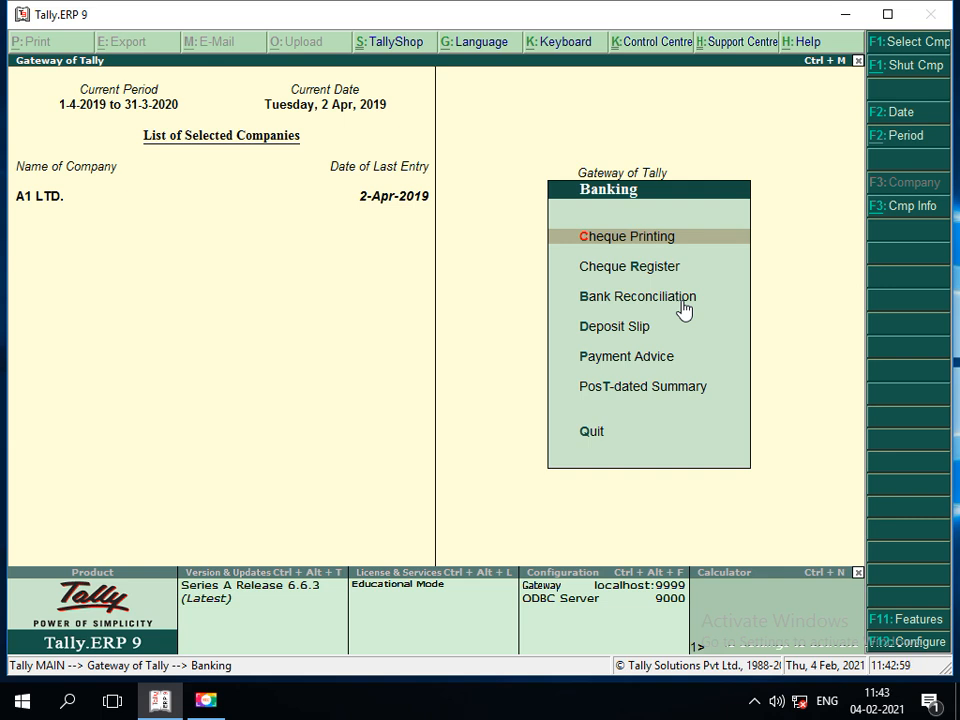
key("Escape")
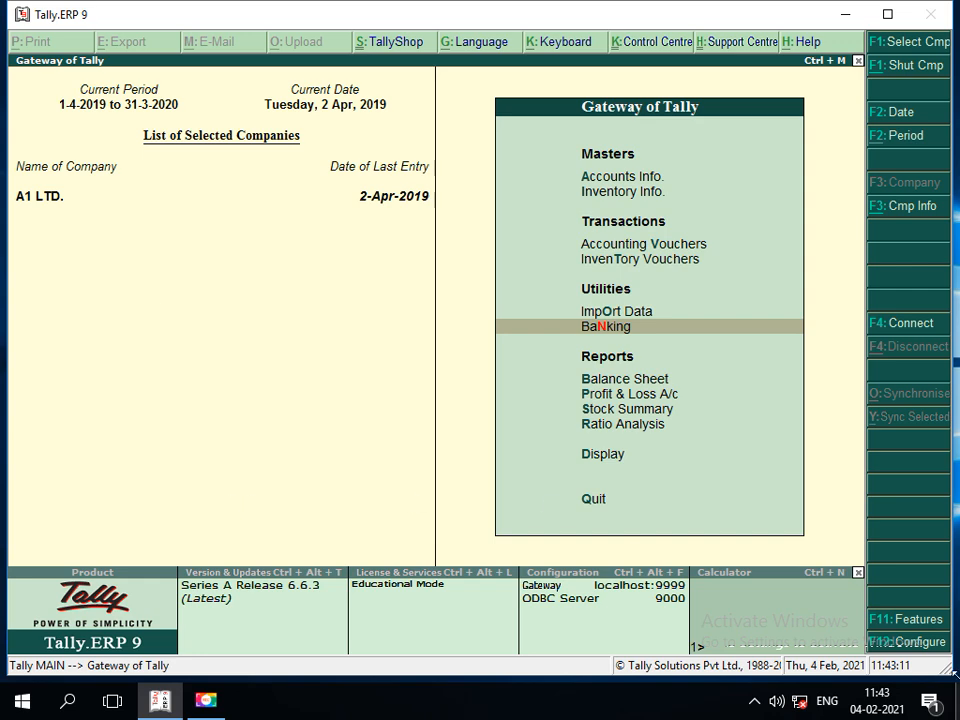
In the company's accounting features, keep cheque printing enabled and set Set/alter transaction types to Yes.
left_click(935, 625)
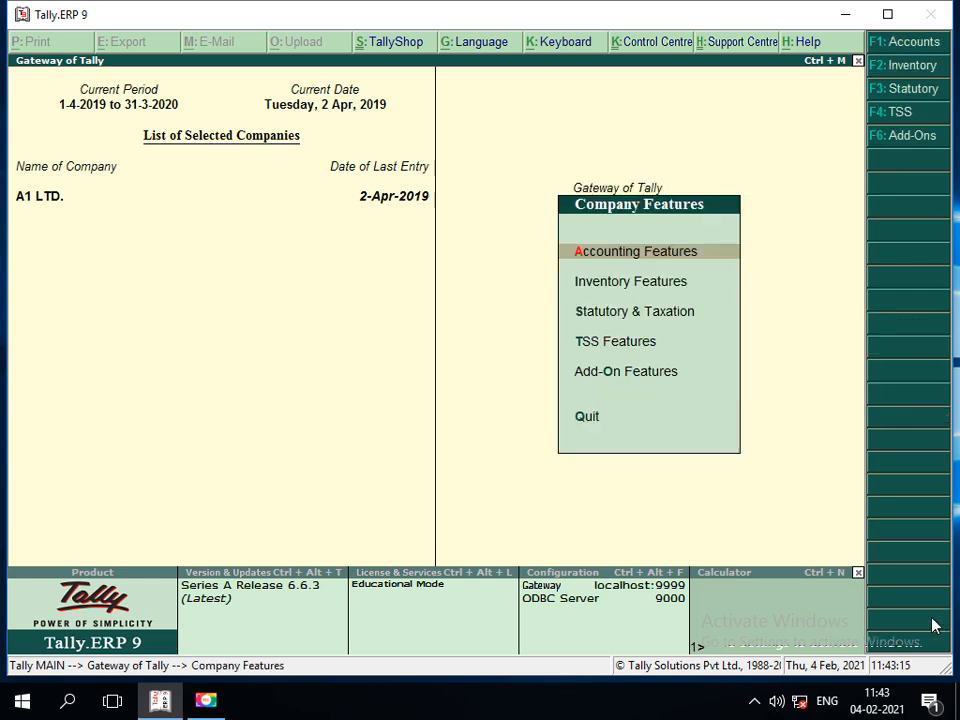
key("Return")
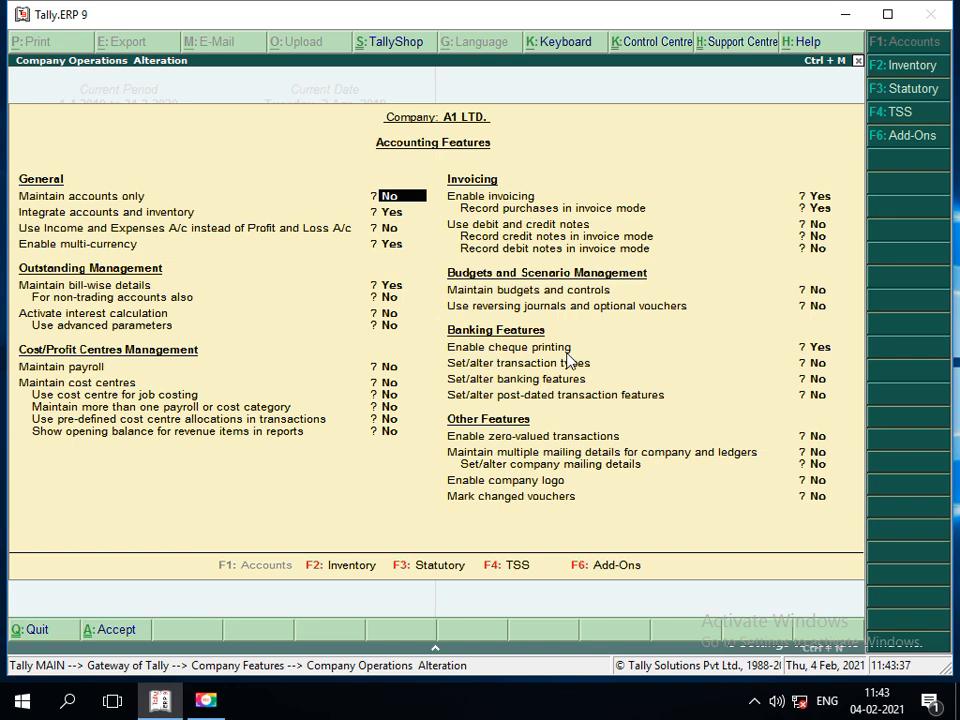
left_click(824, 349)
key("Return")
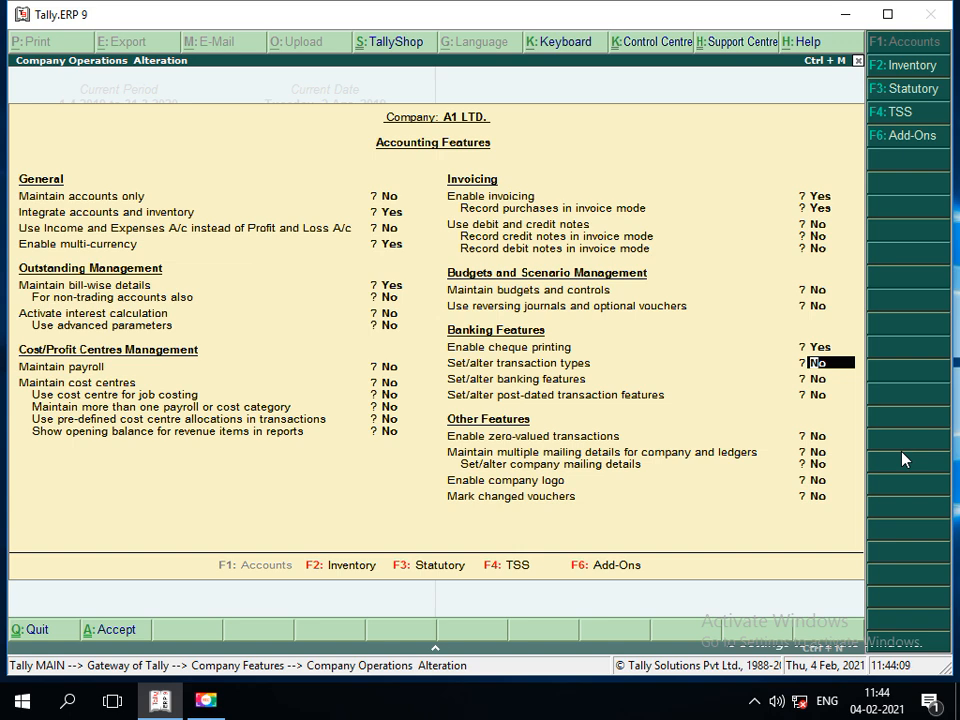
type("y")
key("Return")
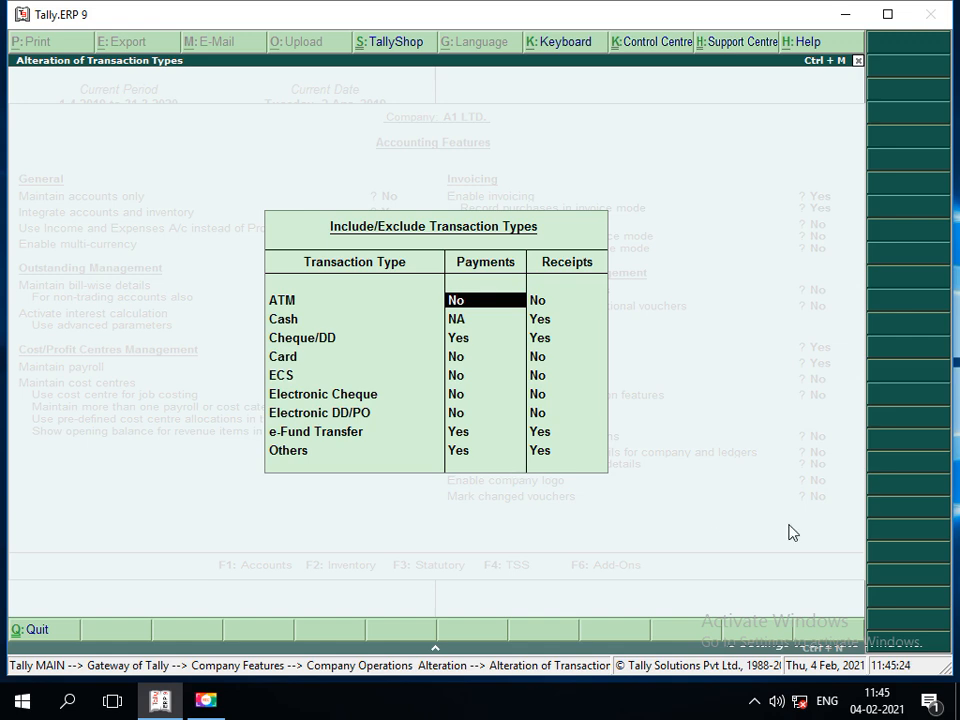
Go through the Payments and Receipts settings of all transaction types and accept them without changes.
key("Return")
key("Return")
key("Return")
key("Return")
key("Return")
key("Return")
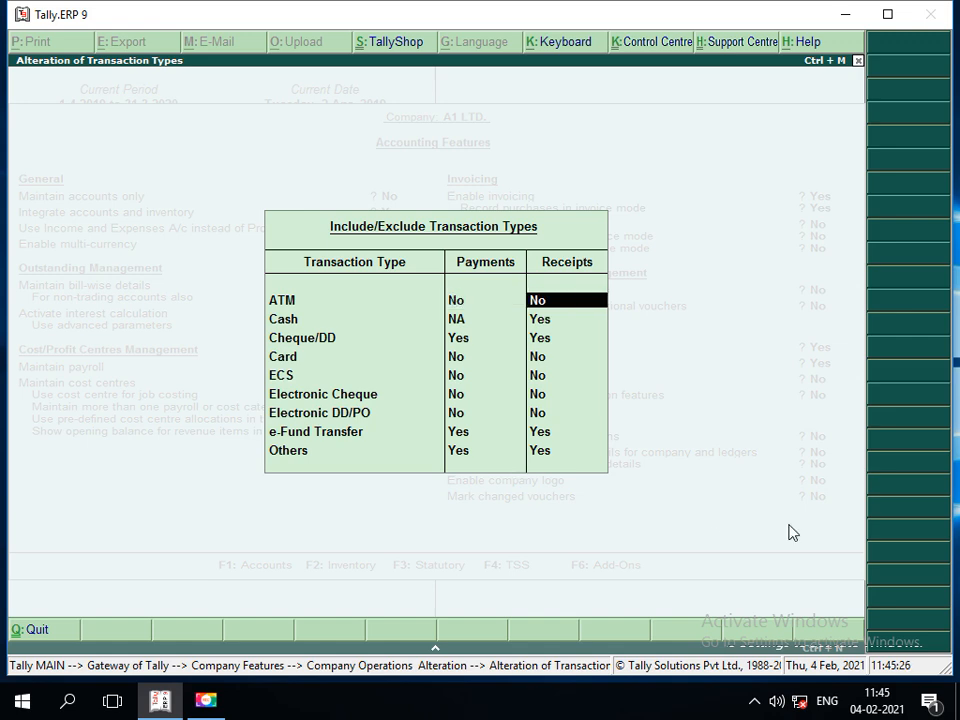
key("Return")
key("Return")
key("Return")
key("Return")
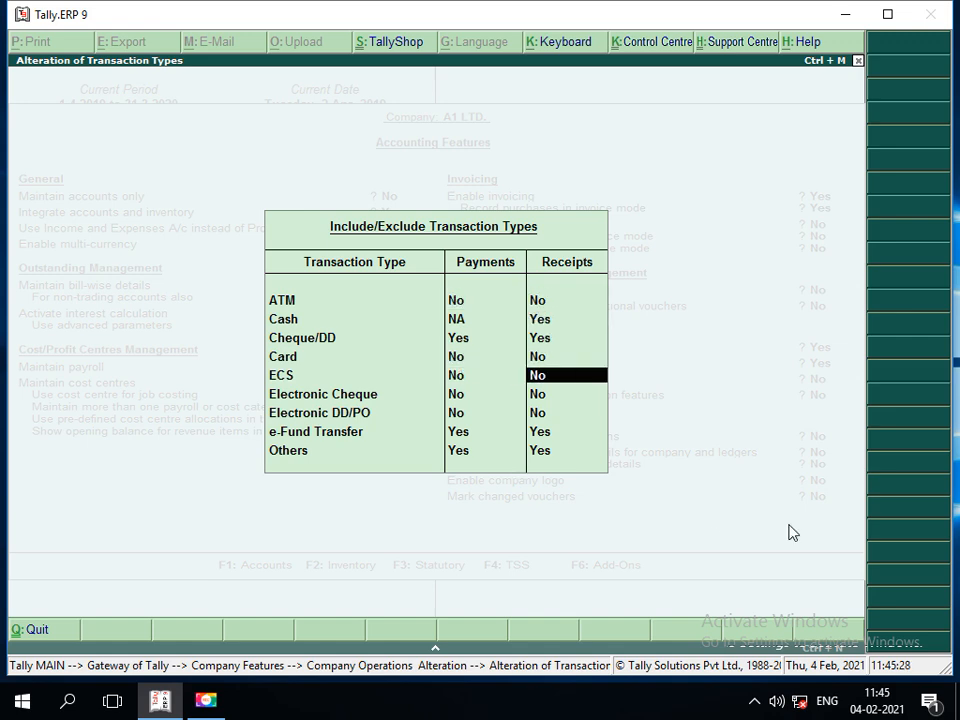
key("Return")
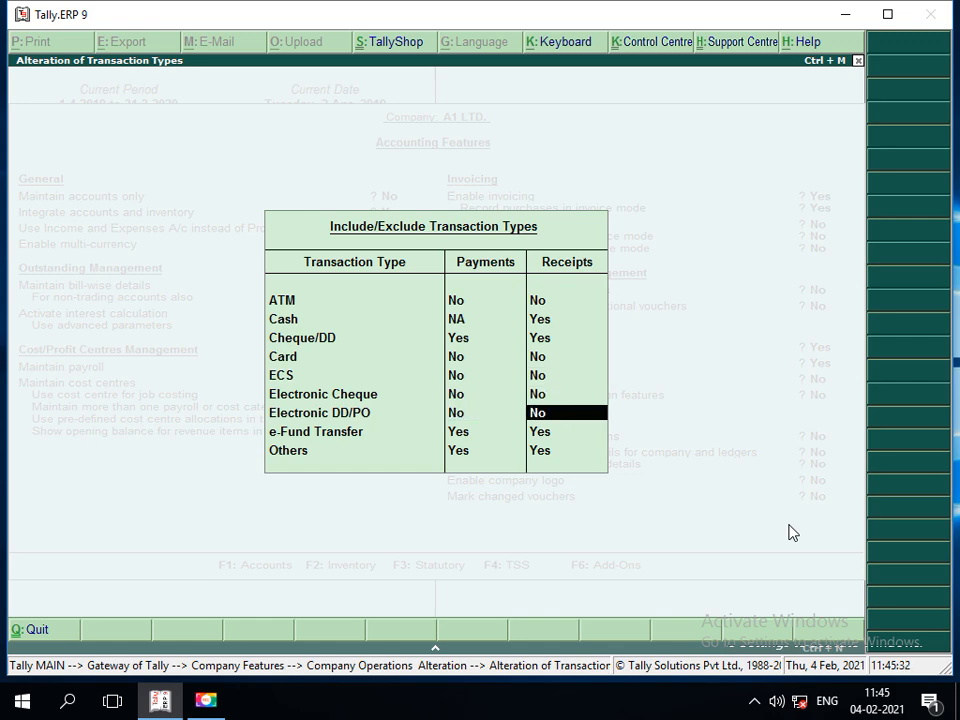
key("Return")
key("Return")
key("Return")
key("Return")
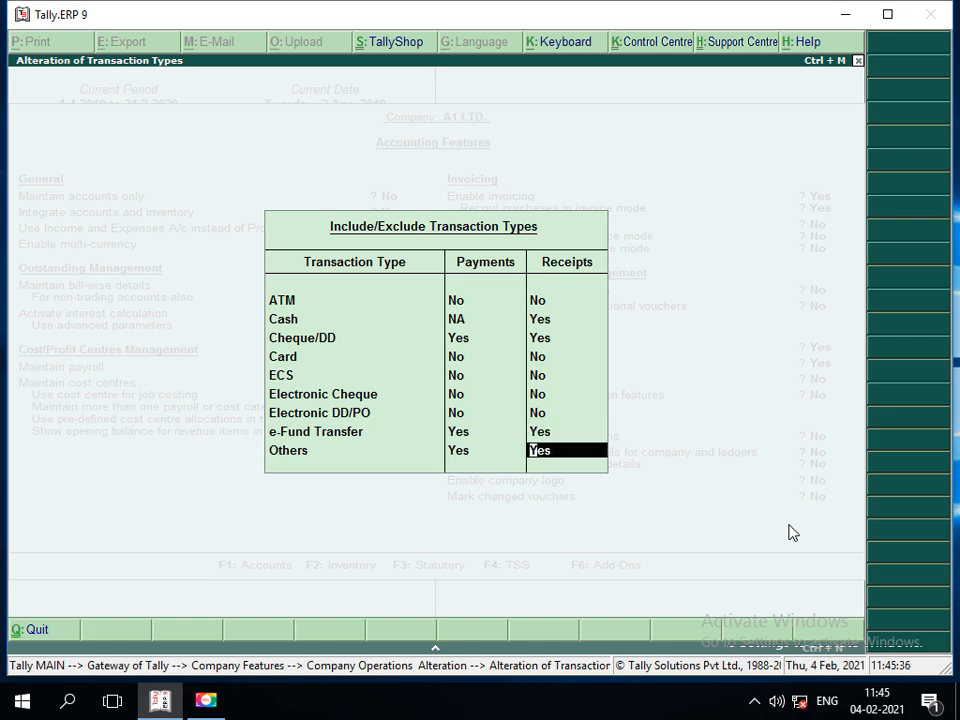
key("Return")
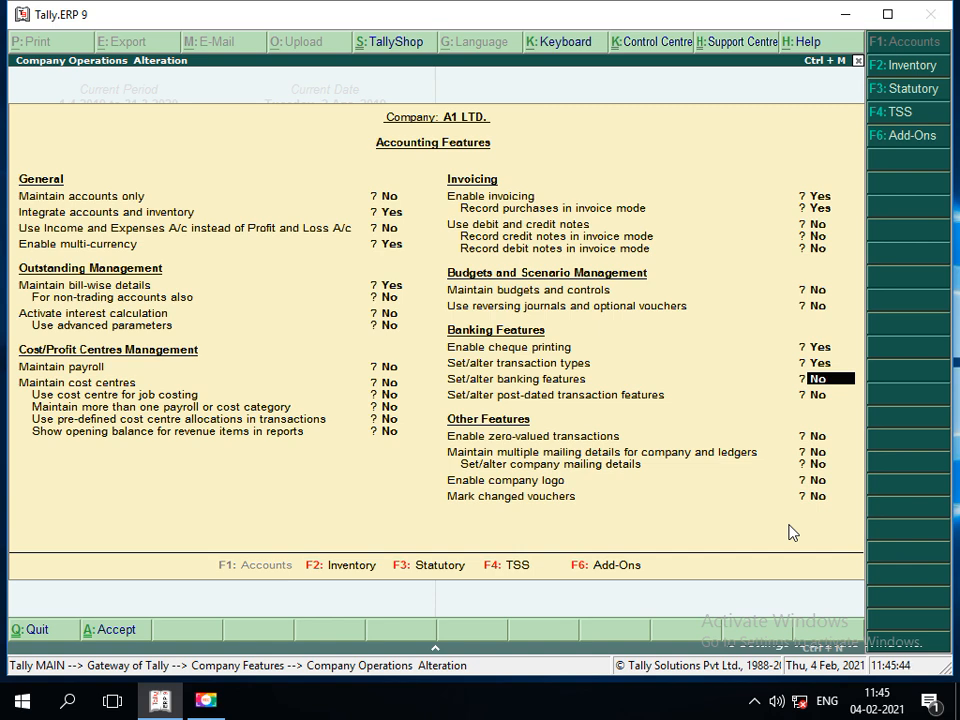
Set Set/alter banking features and Set/alter post-dated transaction features to Yes, keep beneficiary code at No, and save the accounting features.
key("y")
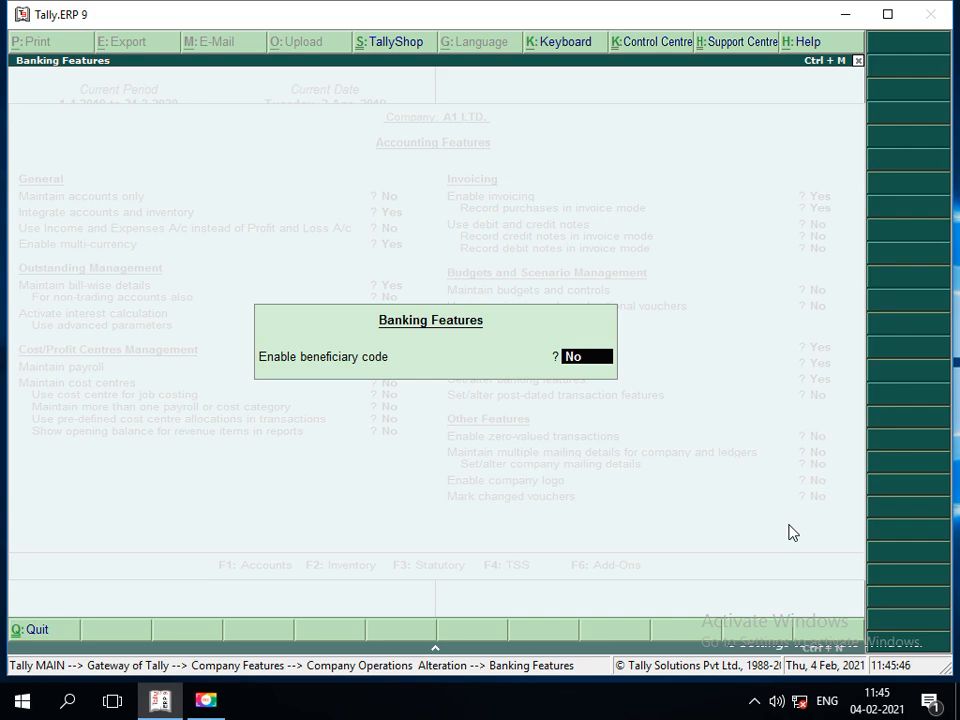
key("Return")
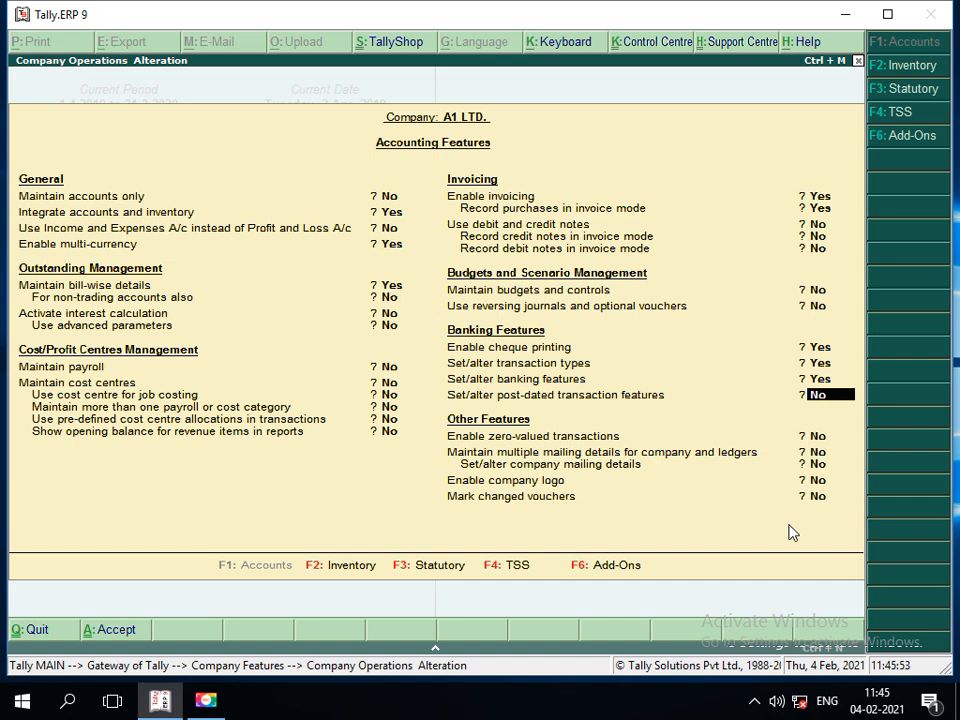
key("y")
key("Return")
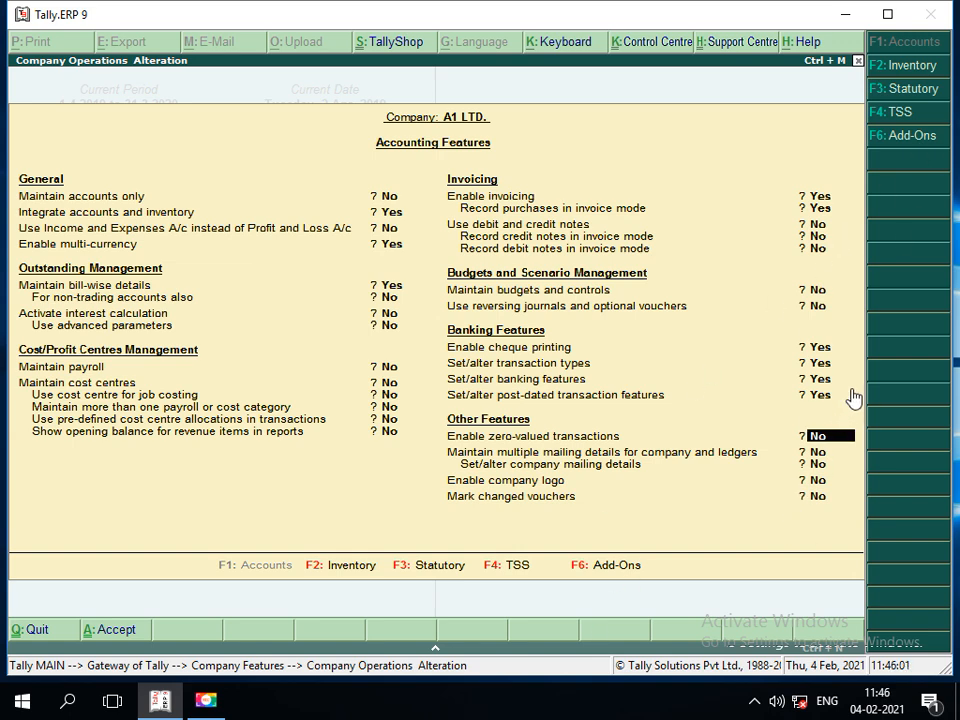
key("ctrl+a")
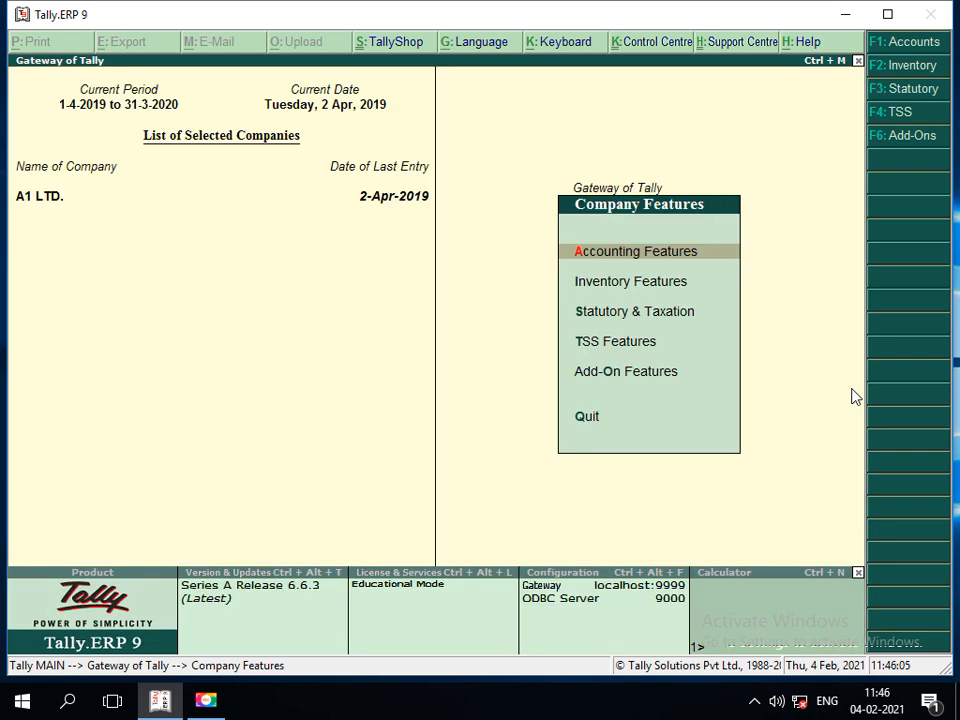
key("Escape")
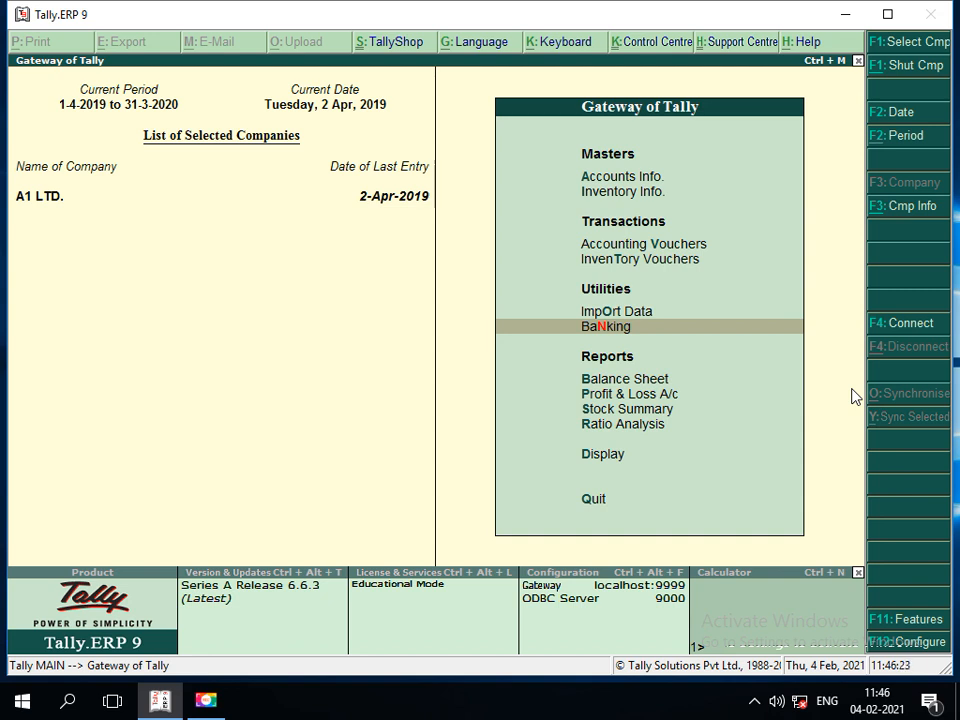
Start creating a single ledger from the accounts masters and name it HDFC BANK A/C, without an alias.
key("Up")
key("Up")
key("Up")
key("Up")
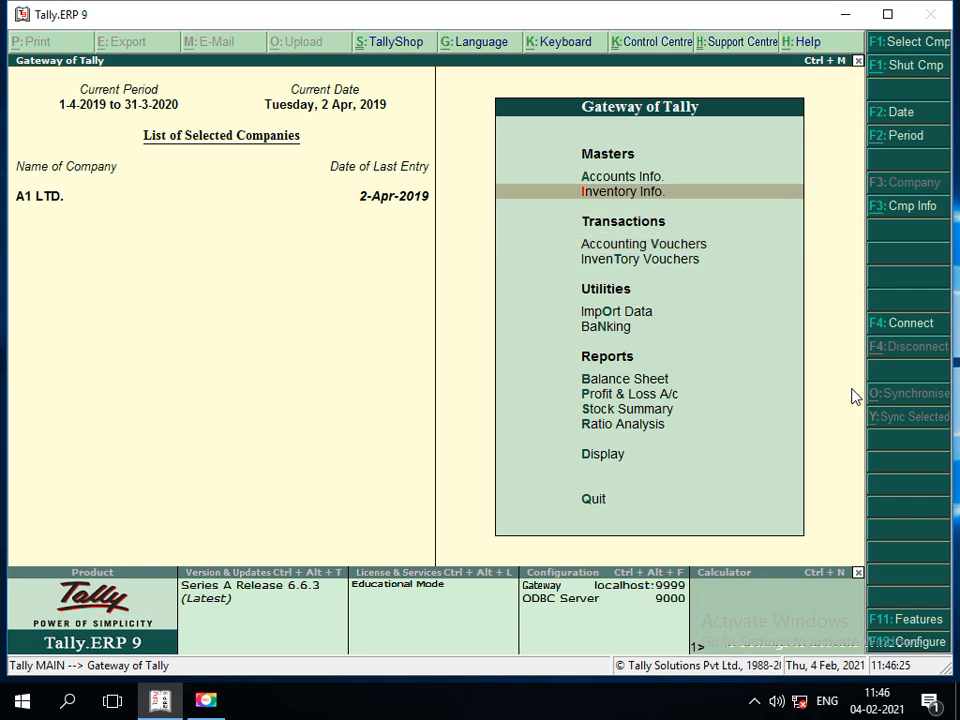
key("Up")
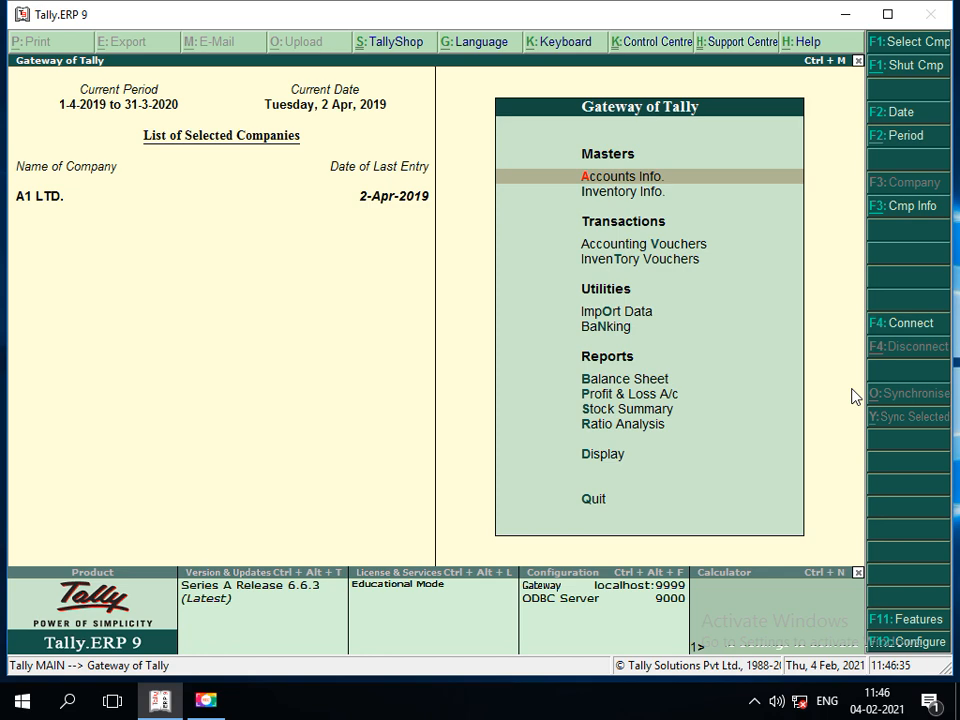
key("Return")
key("Down")
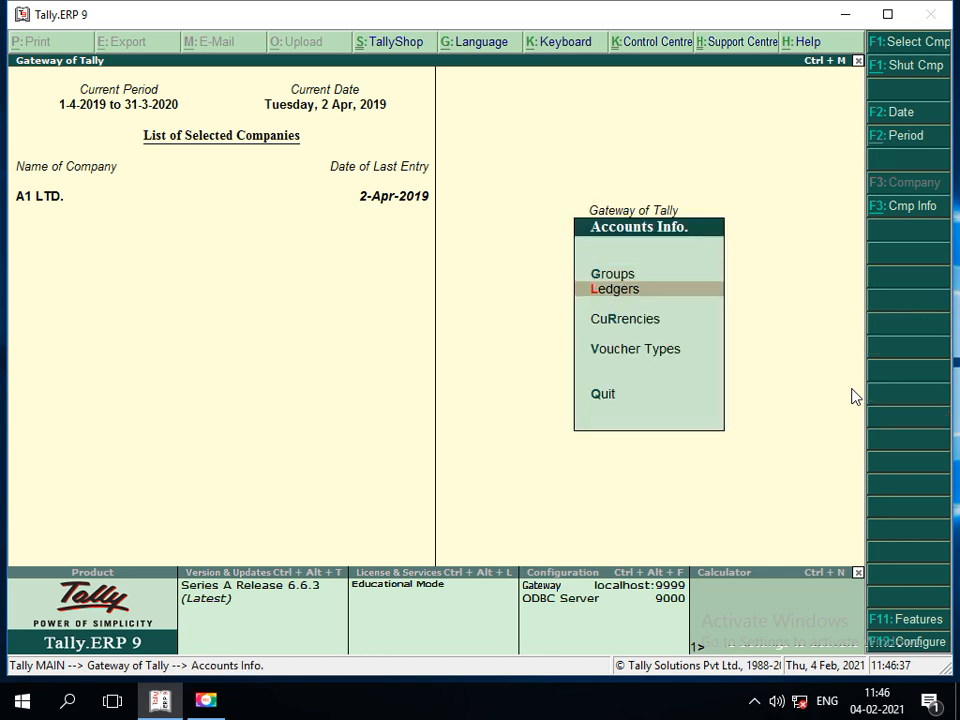
key("Return")
key("Return")
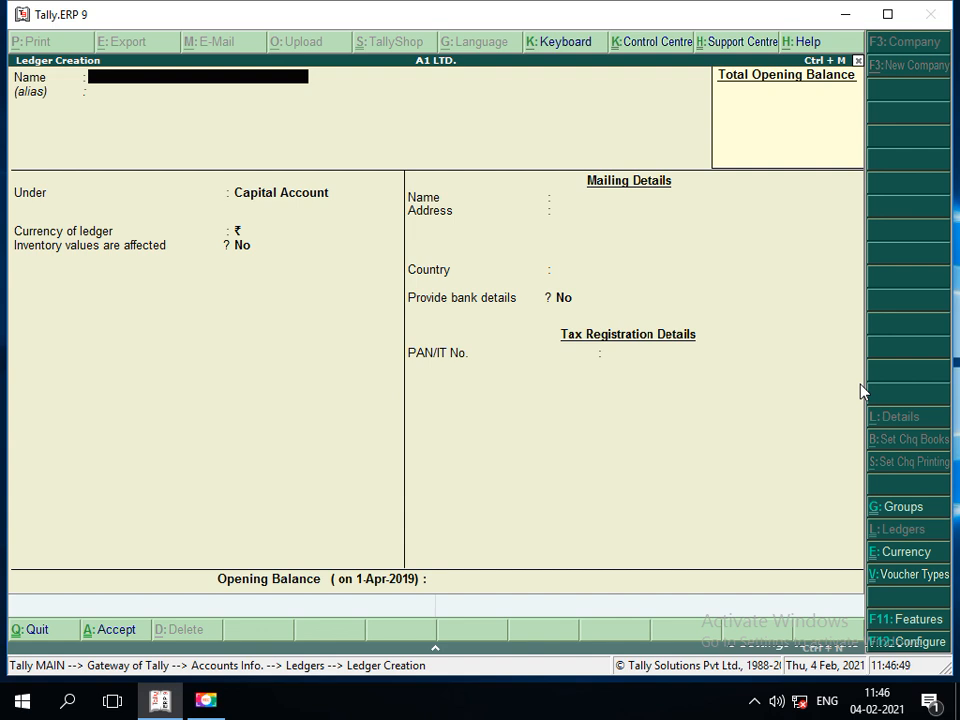
type("HDFC BANK A/C")
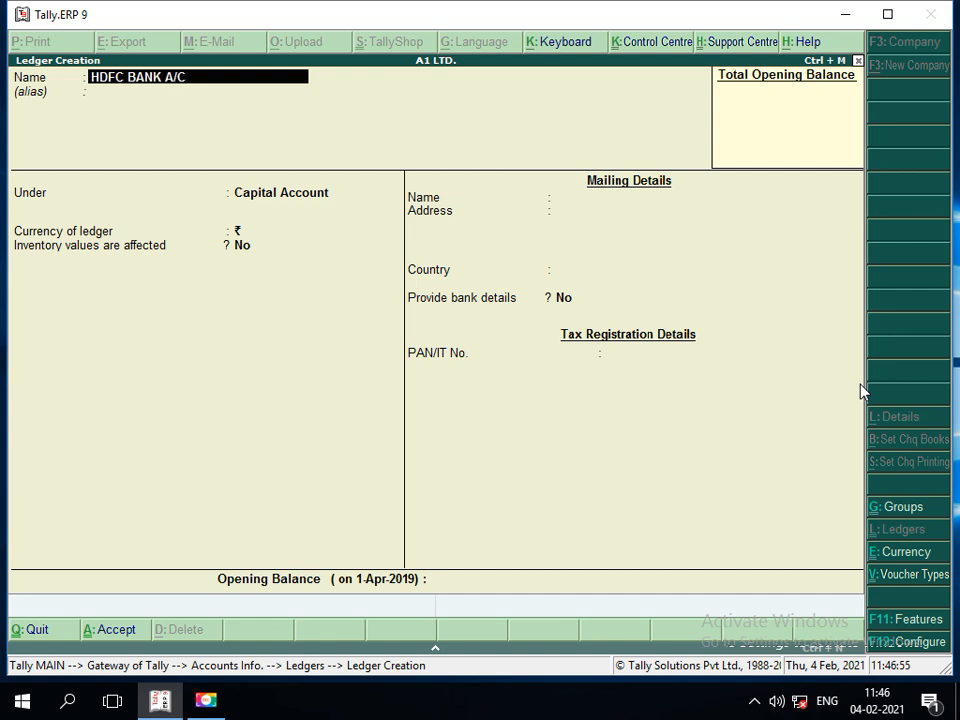
key("Return")
key("Return")
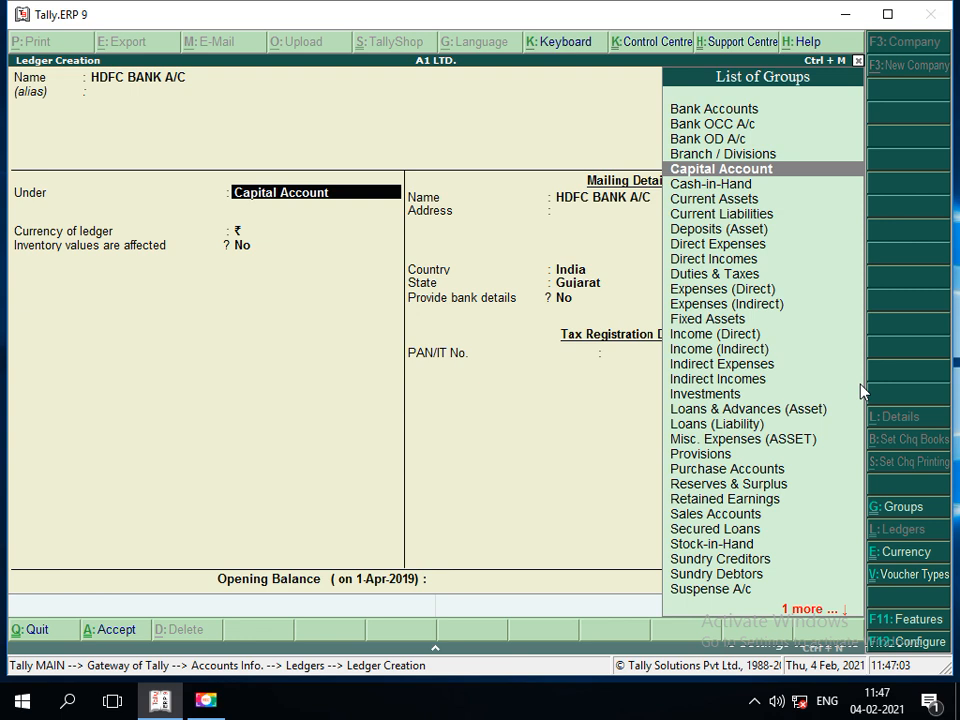
Place the HDFC BANK A/C ledger under the Bank Accounts group.
key("Up")
key("Up")
key("Up")
key("Up")
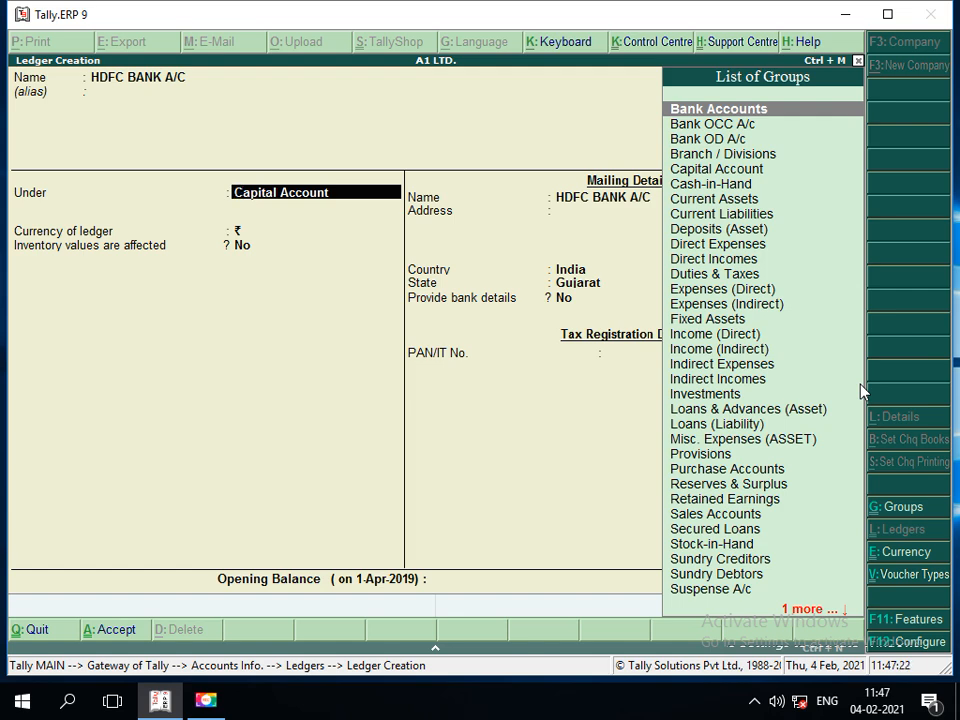
key("Down")
key("Down")
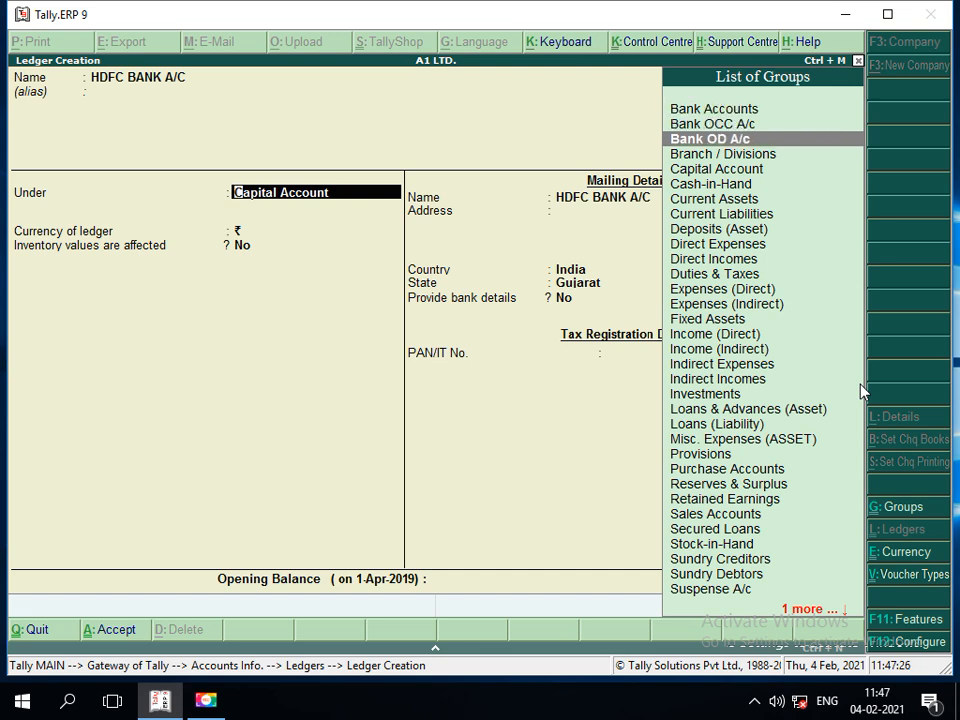
key("Up")
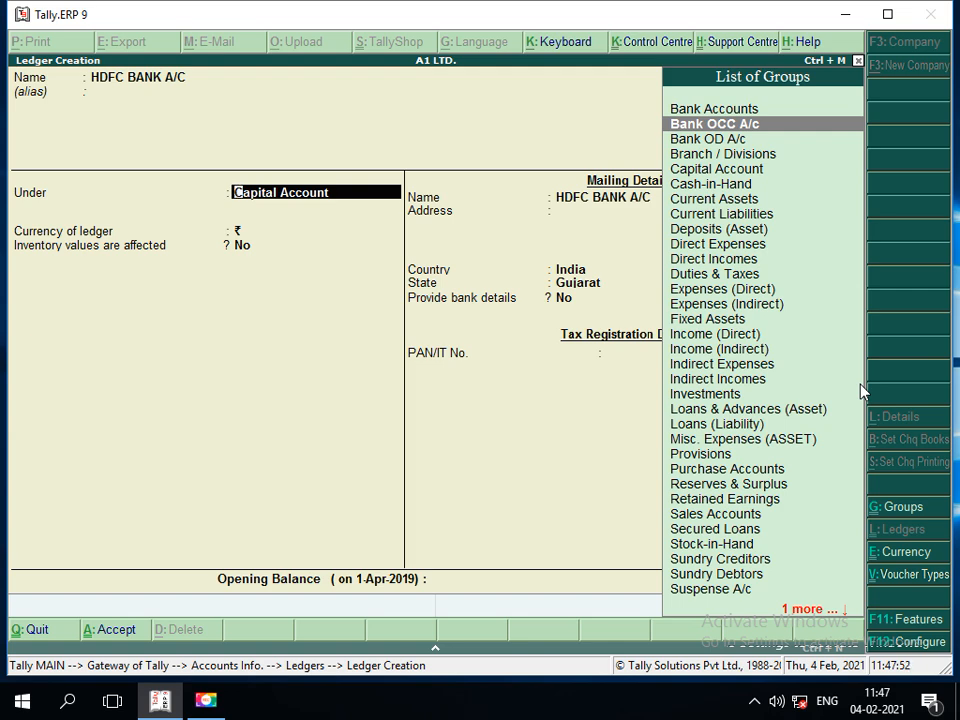
key("Up")
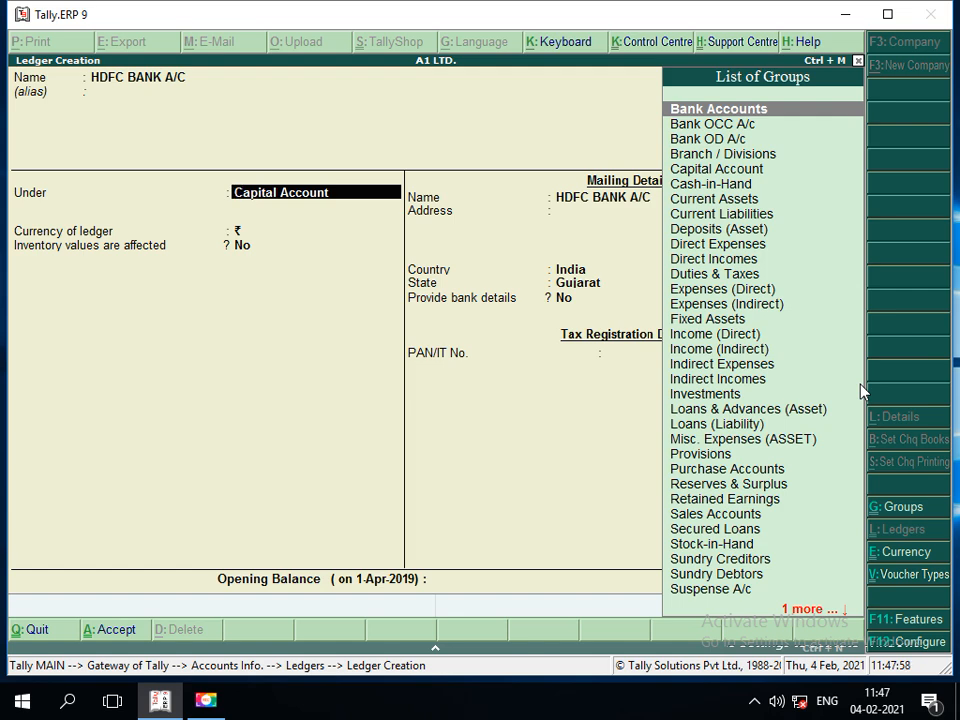
key("Return")
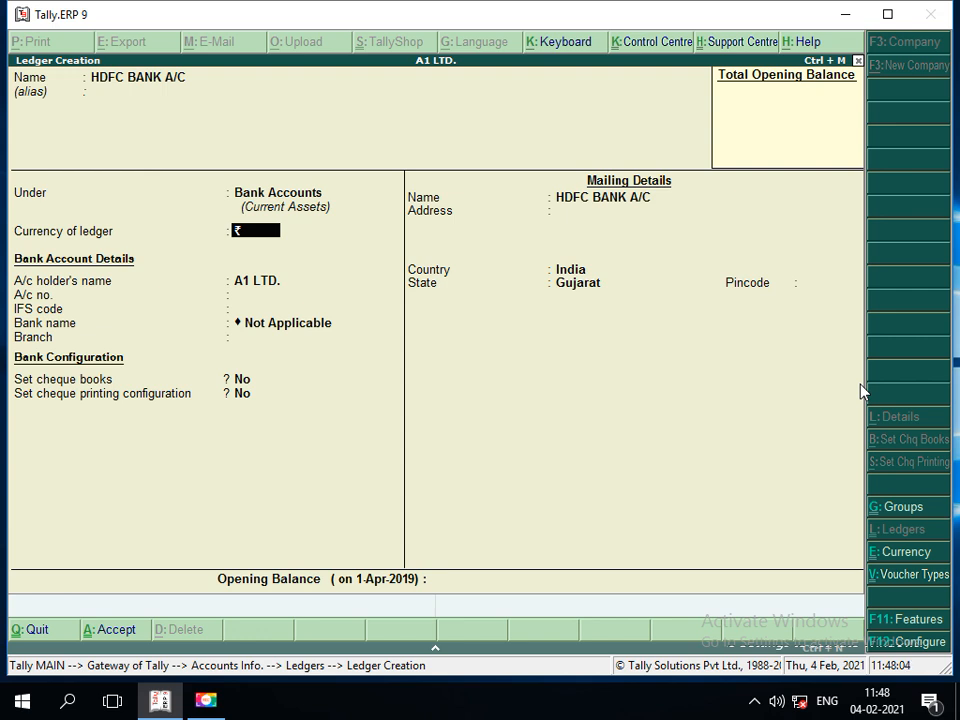
Keep the ledger currency and account holder, enter the bank account number, and set the IFS code to HDFC0789456.
key("Return")
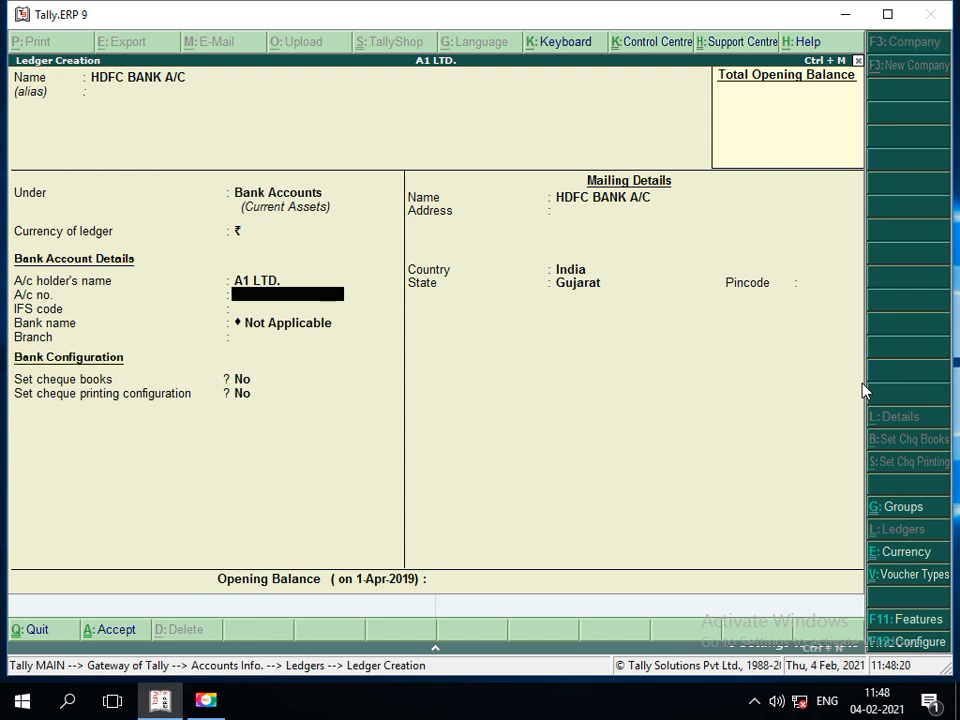
type("12345678910")
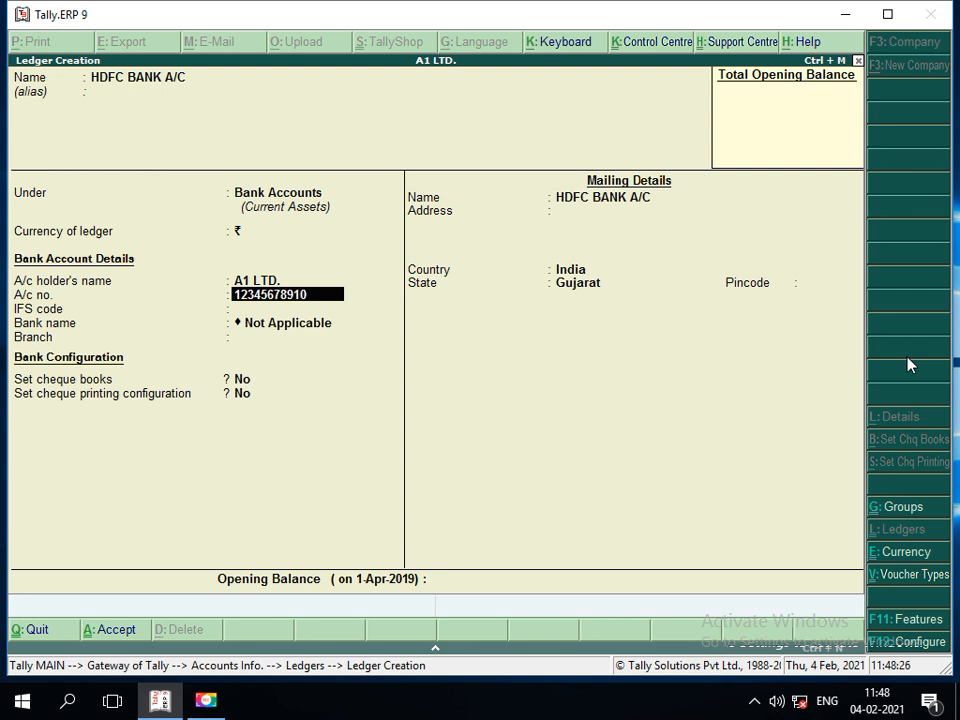
key("Return")
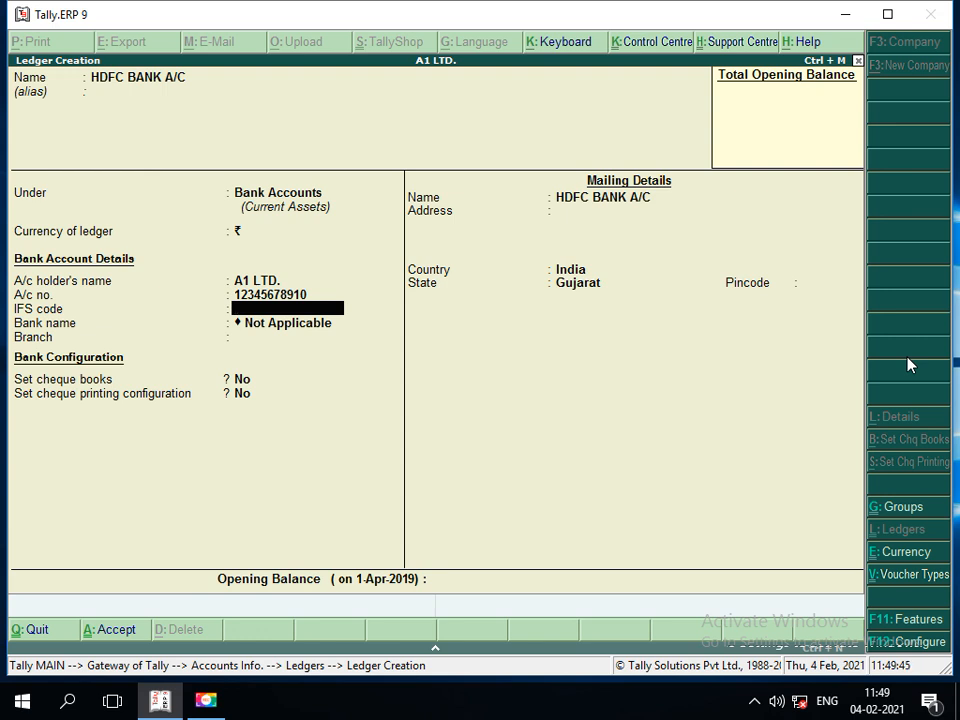
type("HDFC")
type("0")
type("7")
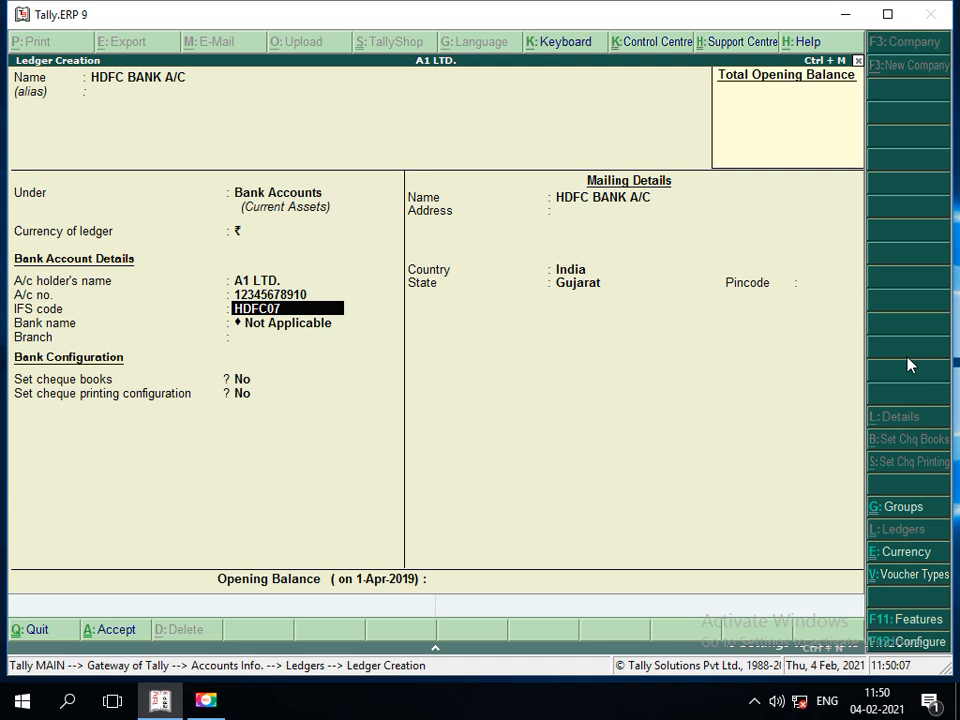
type("89456")
key("Return")
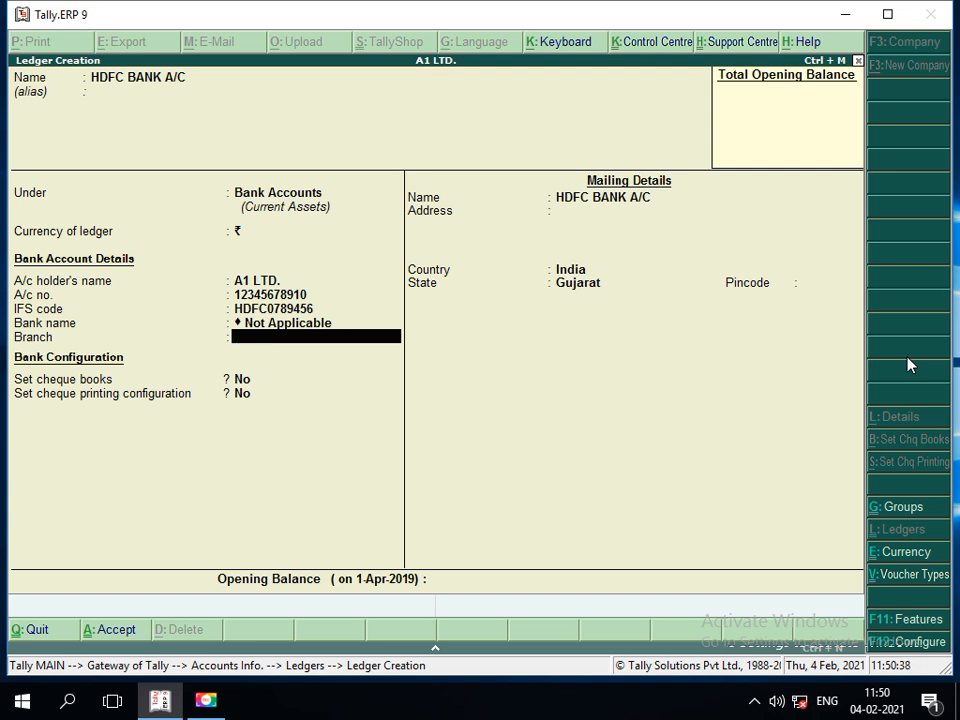
Replace the ledger's IFS code with HDF0256, keeping the bank name as Not Applicable.
key("BackSpace")
key("BackSpace")
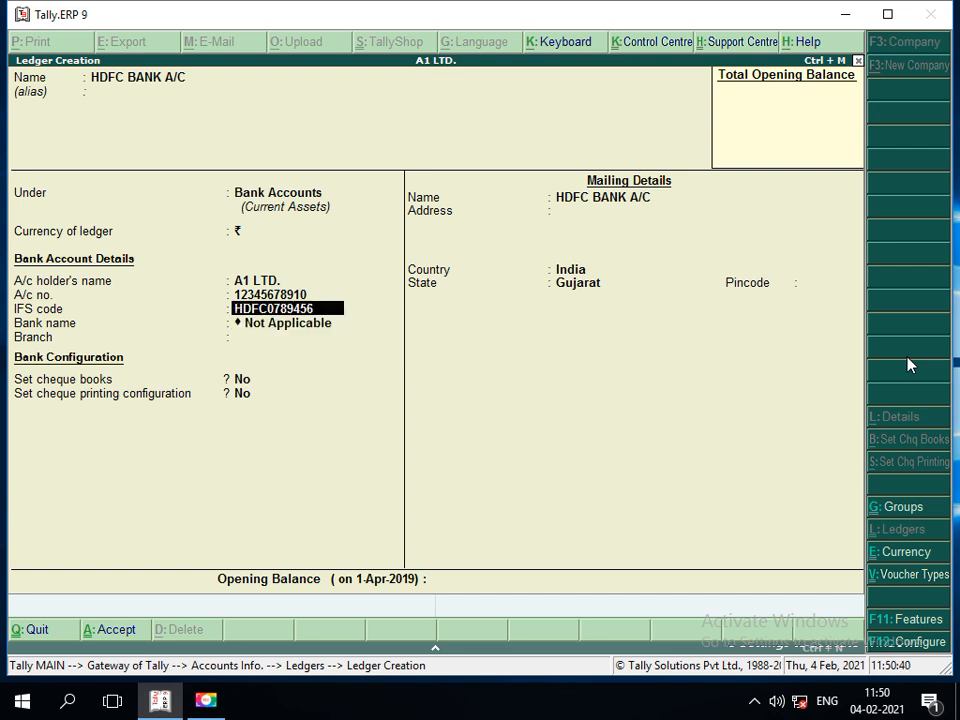
type("HDF0256")
key("Return")
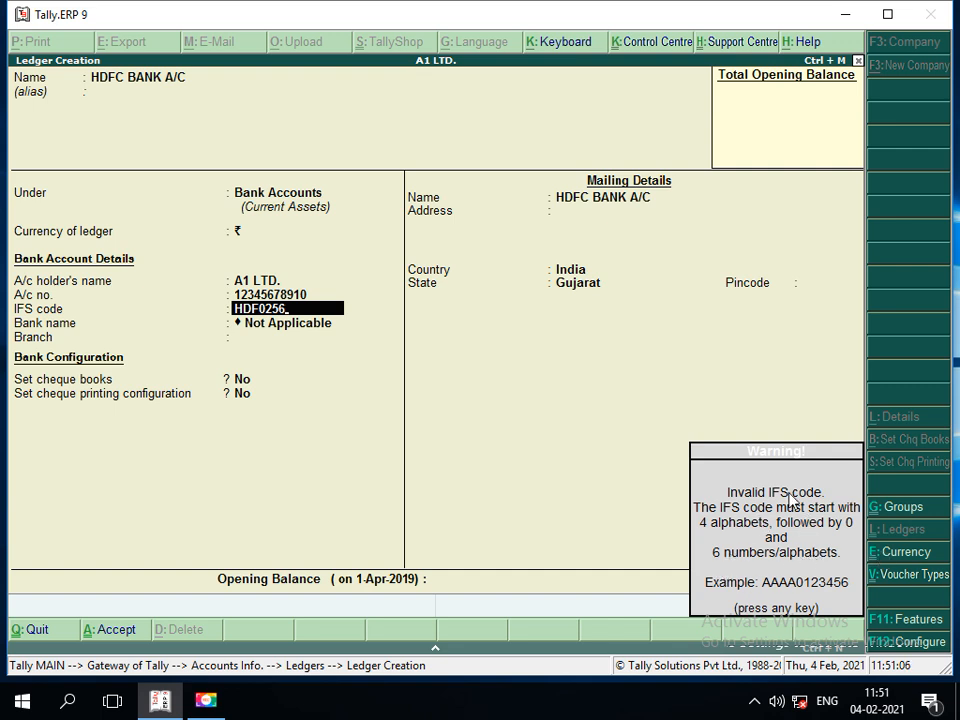
key("Return")
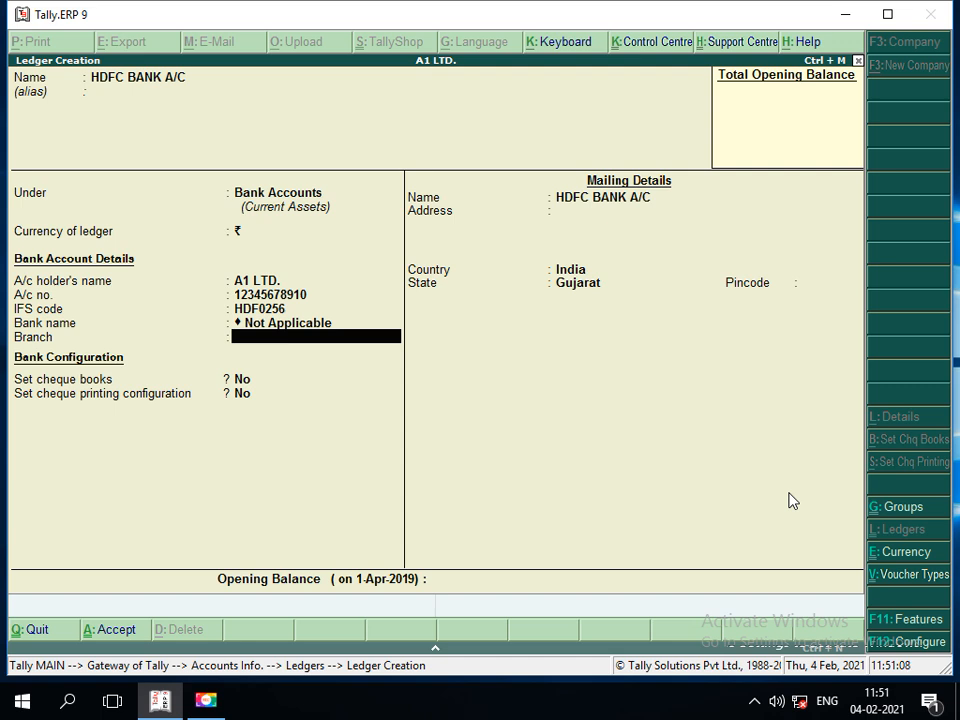
Replace the ledger's IFS code with HDFC025789.
key("BackSpace")
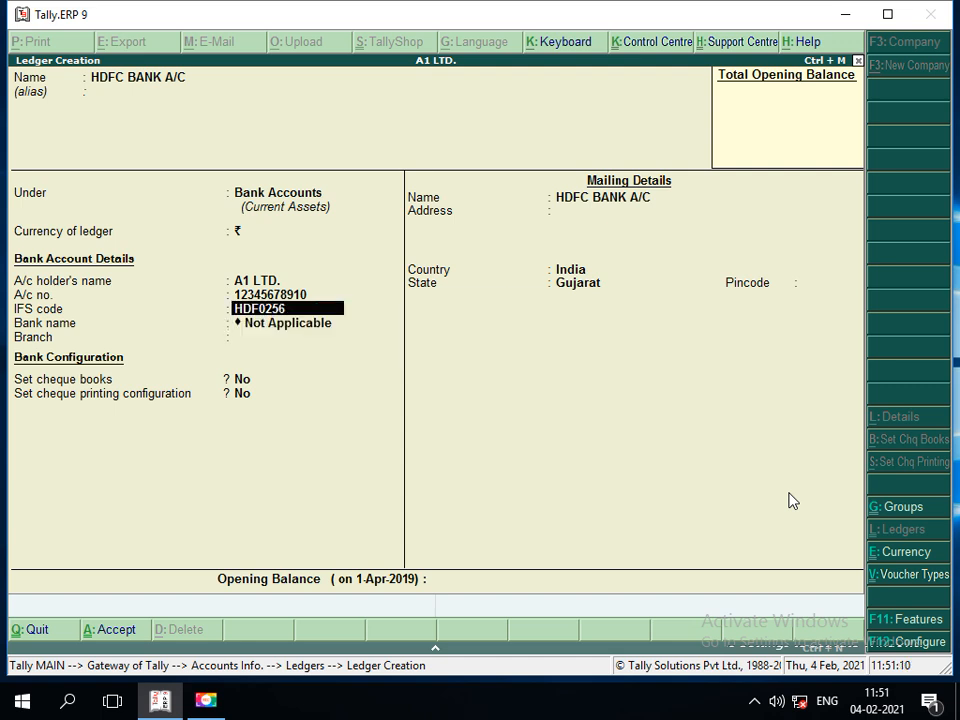
type("HDFC025789")
key("Return")
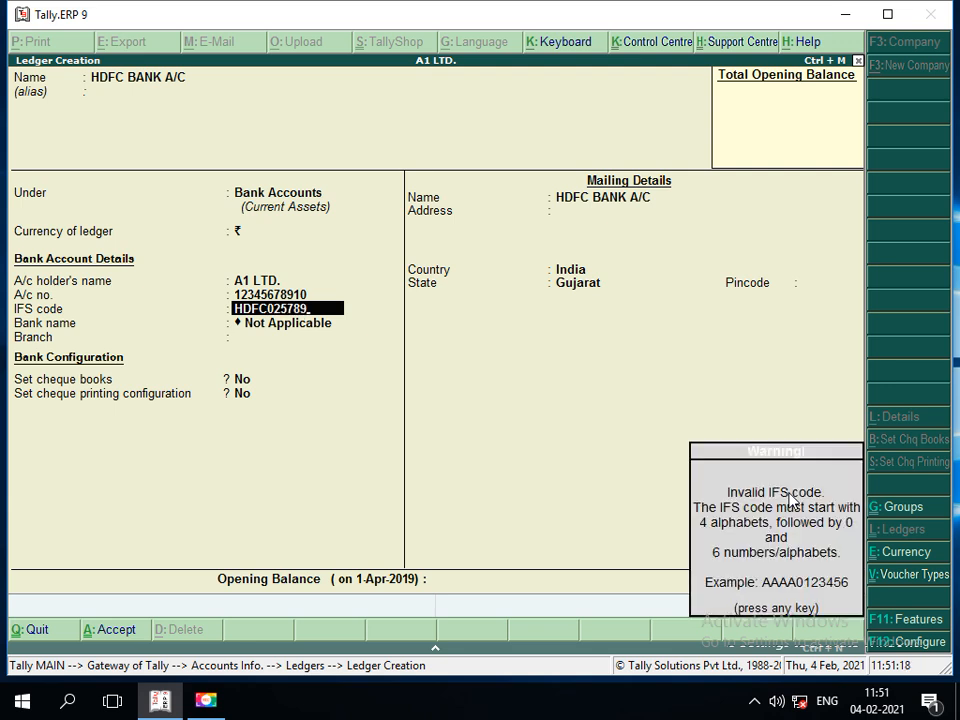
key("Return")
Replace the ledger's IFS code with HDFC0234567, keep the bank name, and set the branch to NIRMALA ROAD RAJKOT.
key("BackSpace")
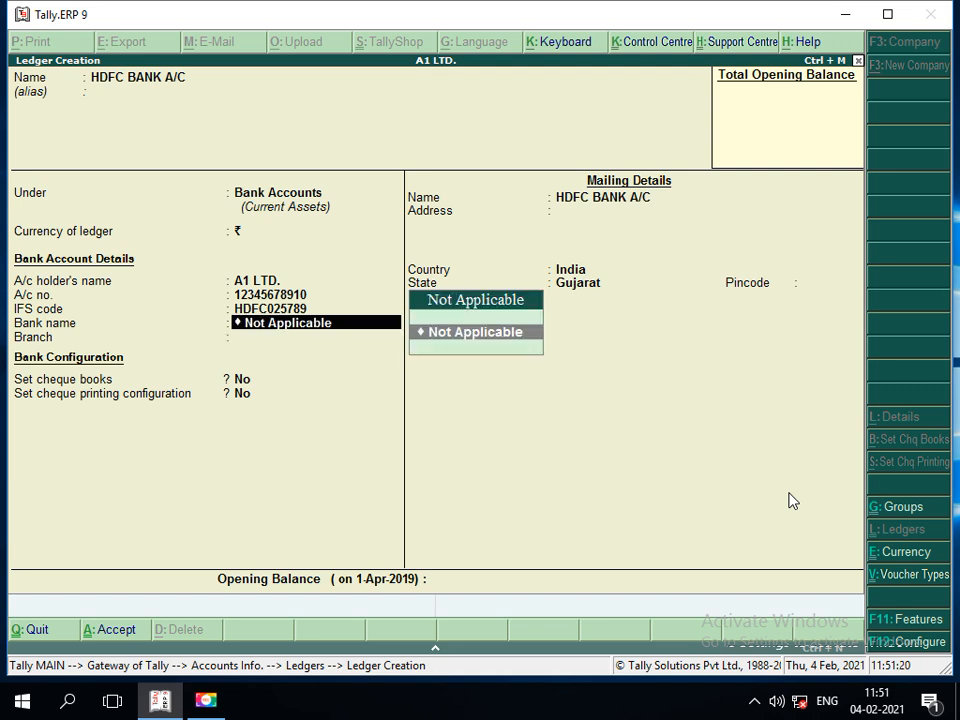
key("BackSpace")
type("HDF")
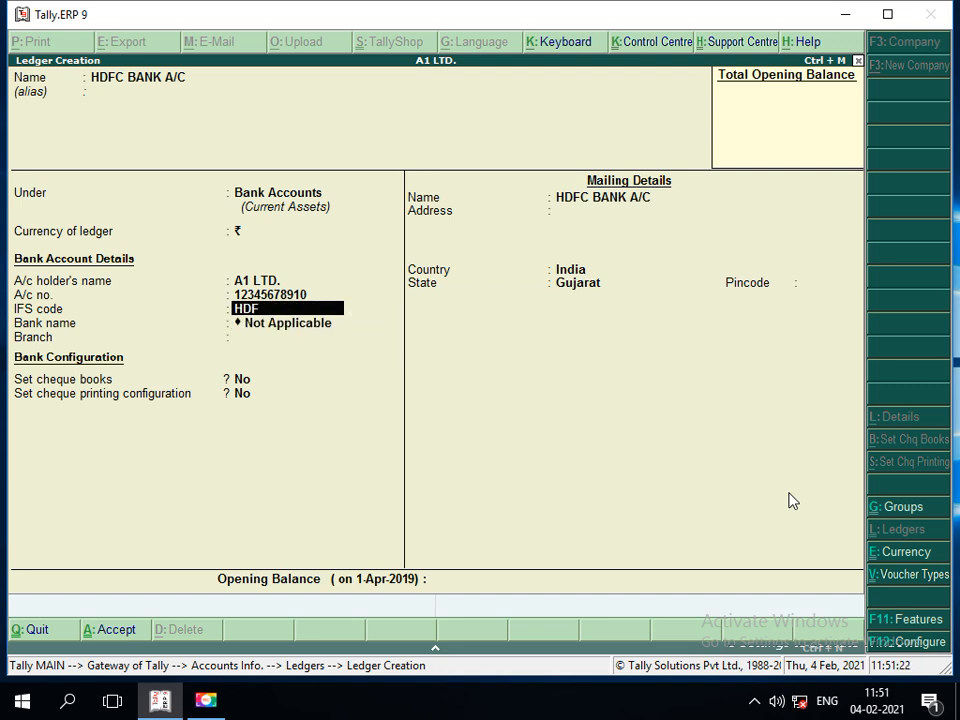
type("C0234567")
key("Return")
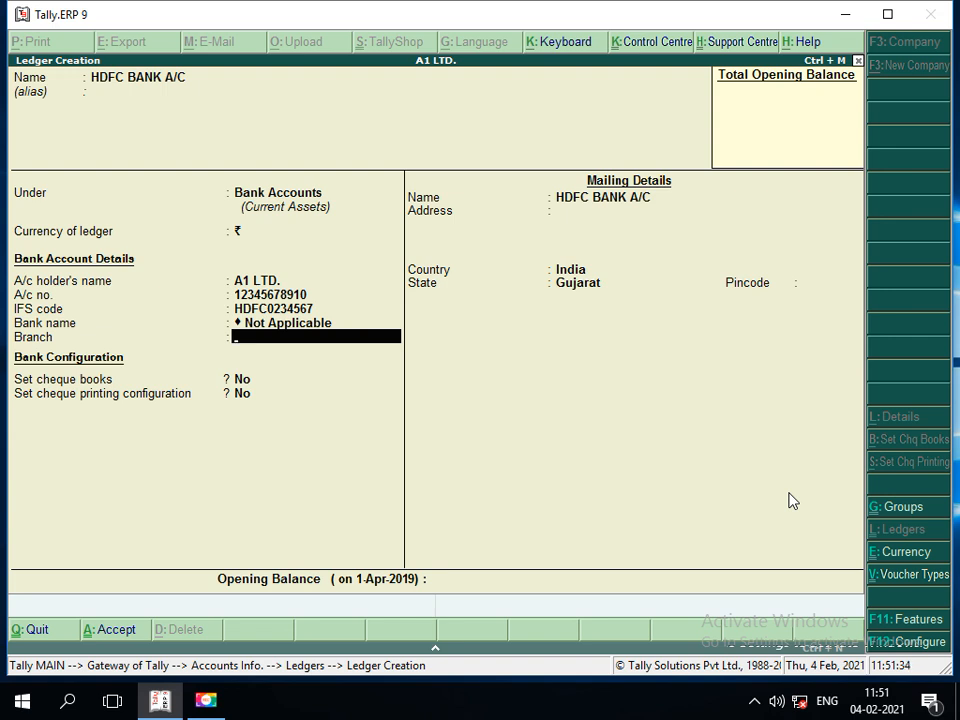
type("NIRMALA ROAD RAJKOT")
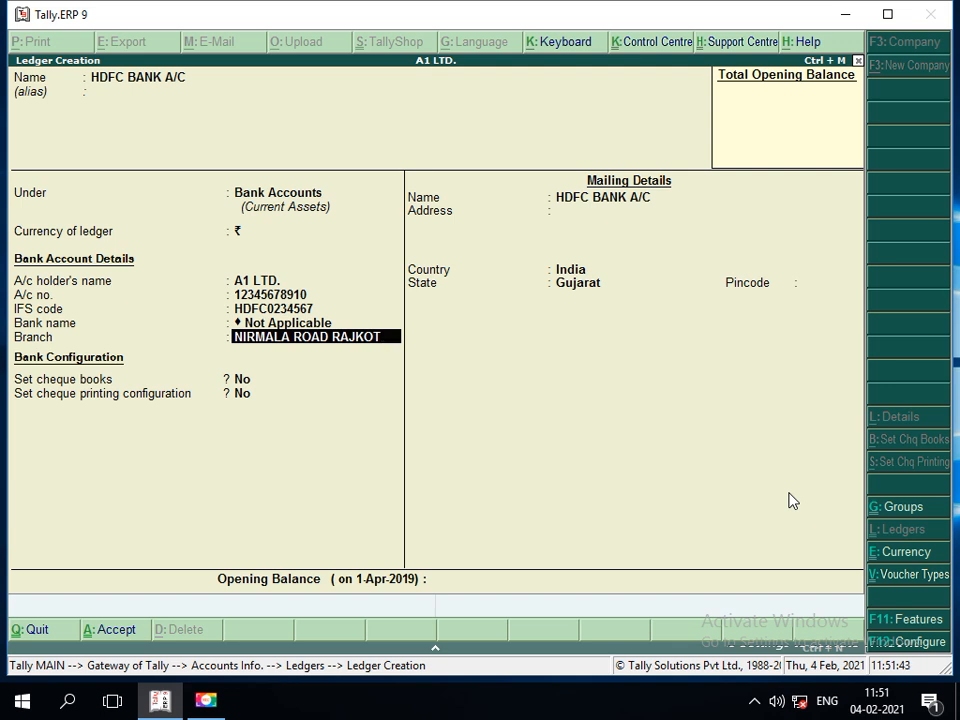
key("Return")
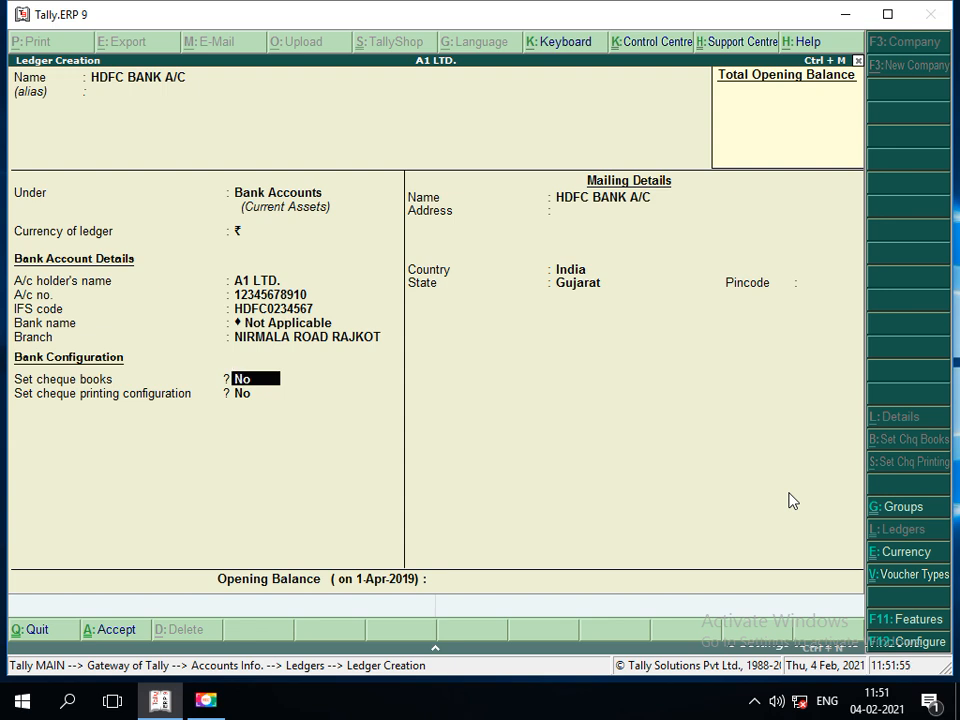
Enable cheque books for the ledger and add cheque book HDFC CB 1 covering numbers 250001 to 250050.
type("Y")
key("Return")
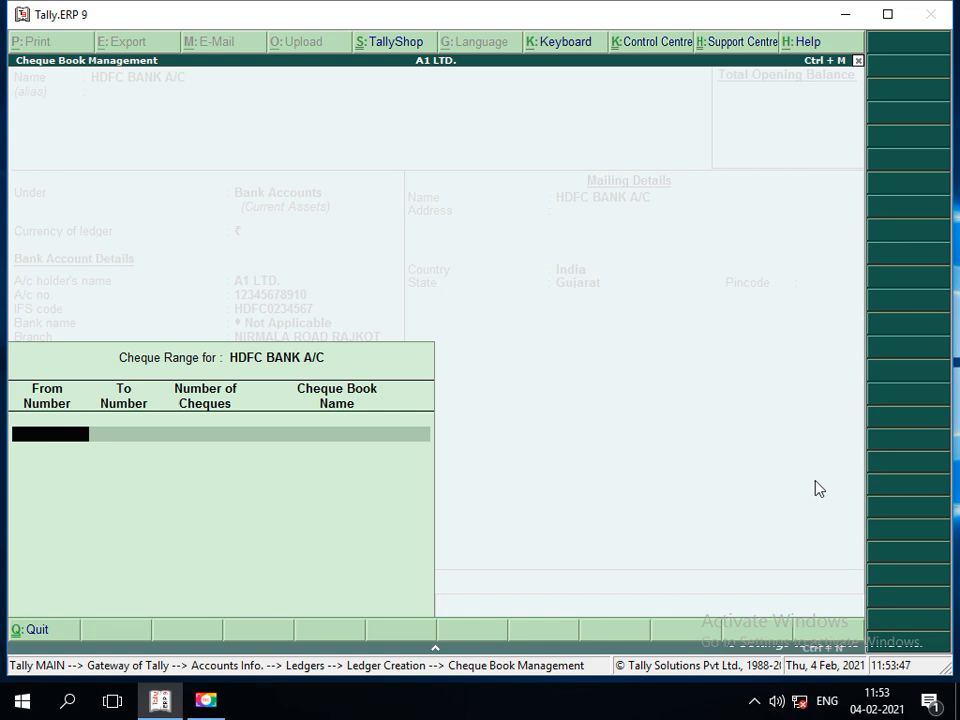
type("250001")
key("Return")
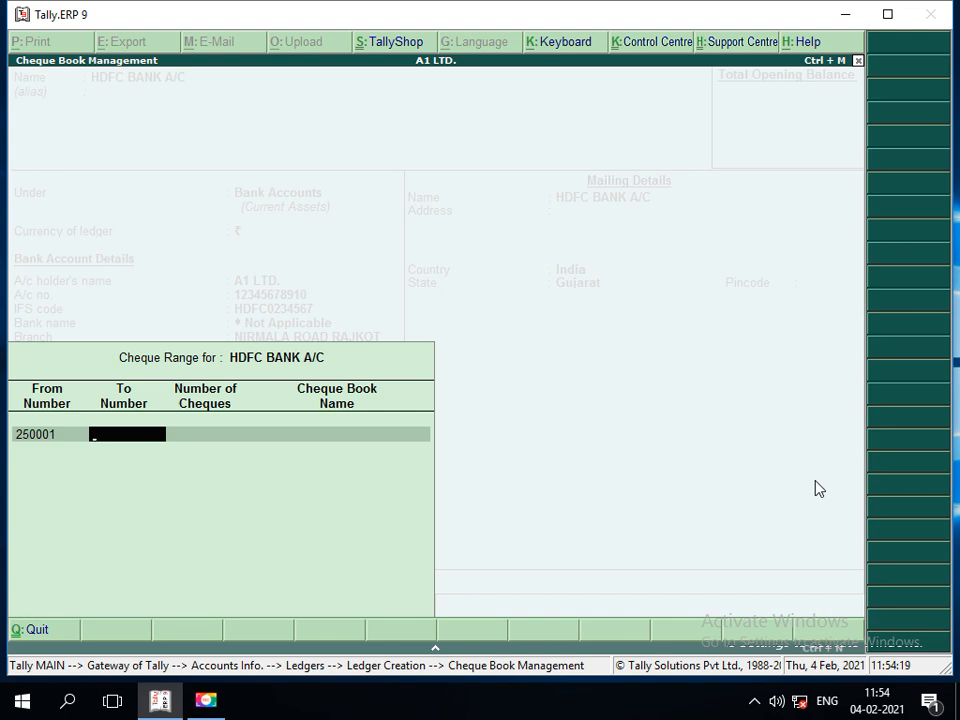
type("250050")
key("Return")
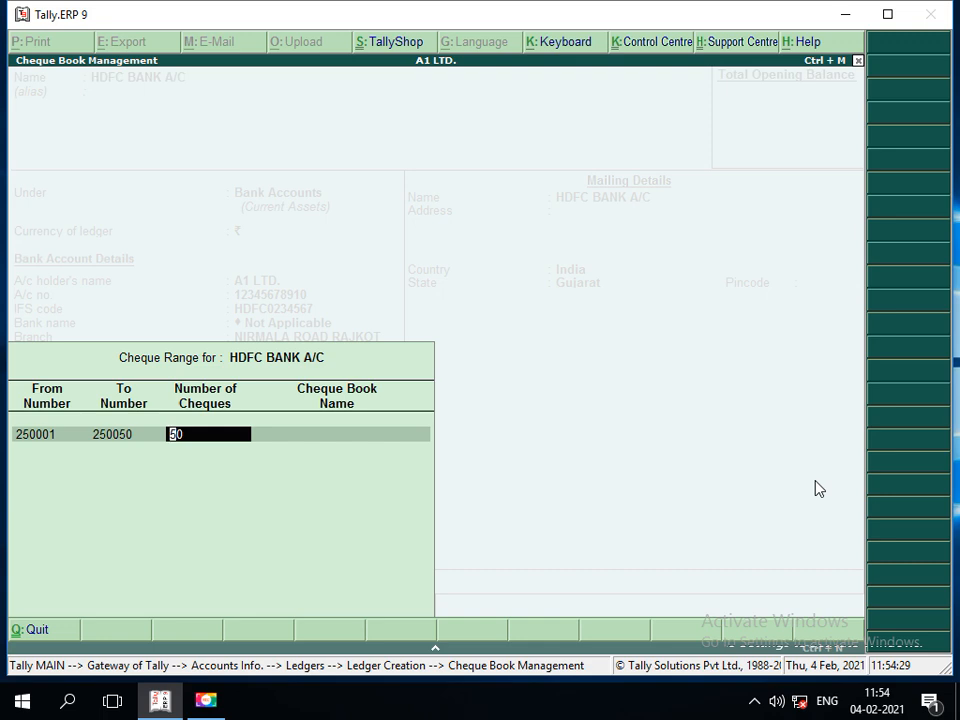
key("Return")
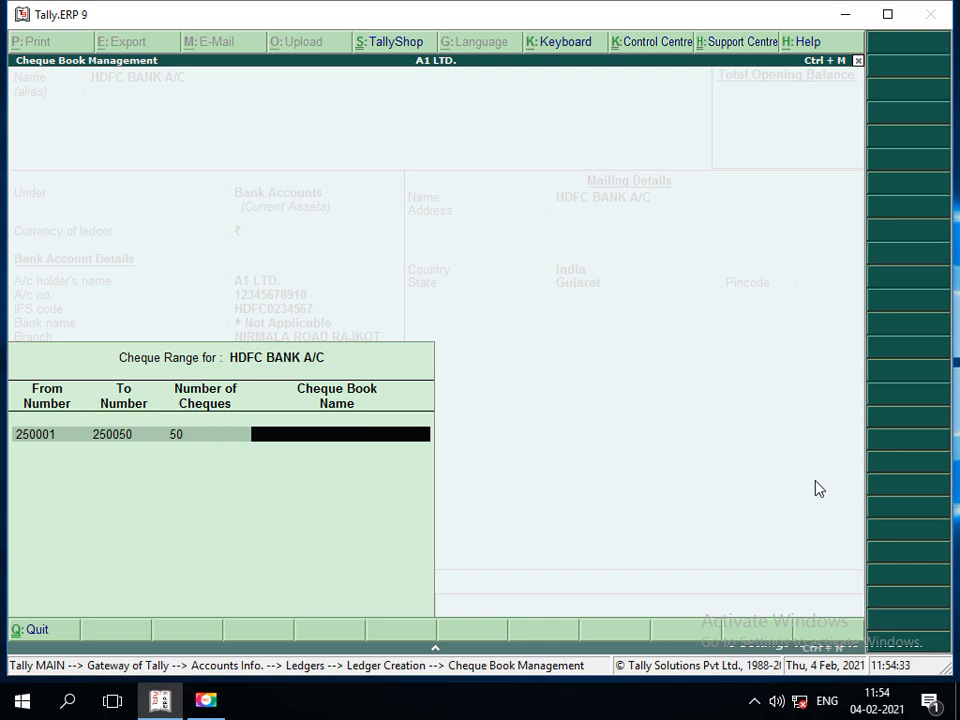
type("HDFC CB 1")
key("Return")
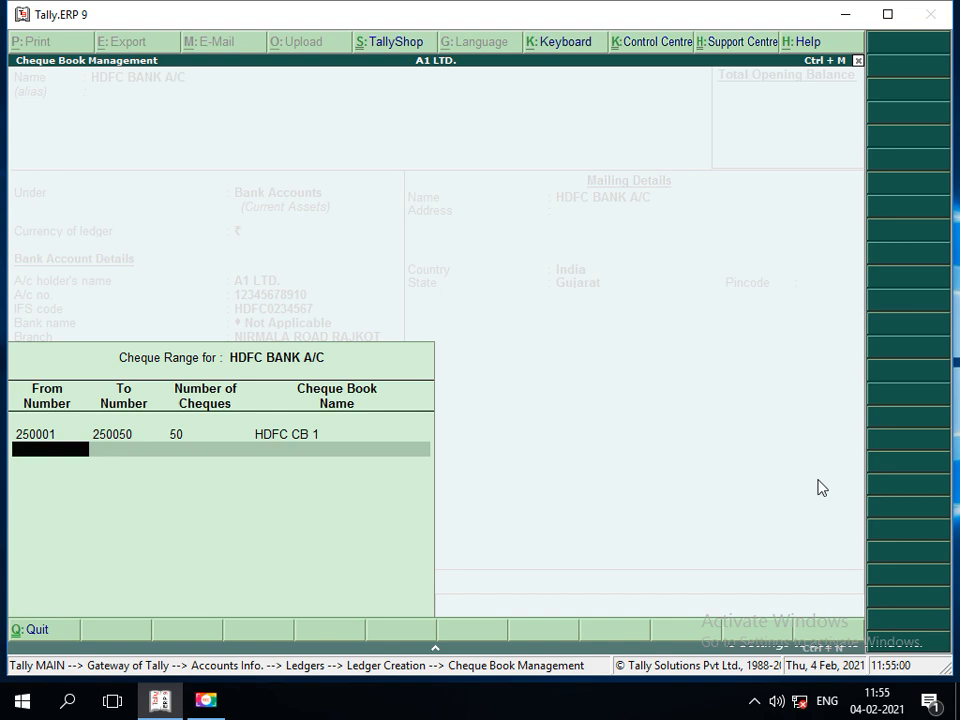
Add a second cheque book, HDFC CB 2, covering numbers 123001 to 123010, and finish the cheque range list.
type("123001")
key("Return")
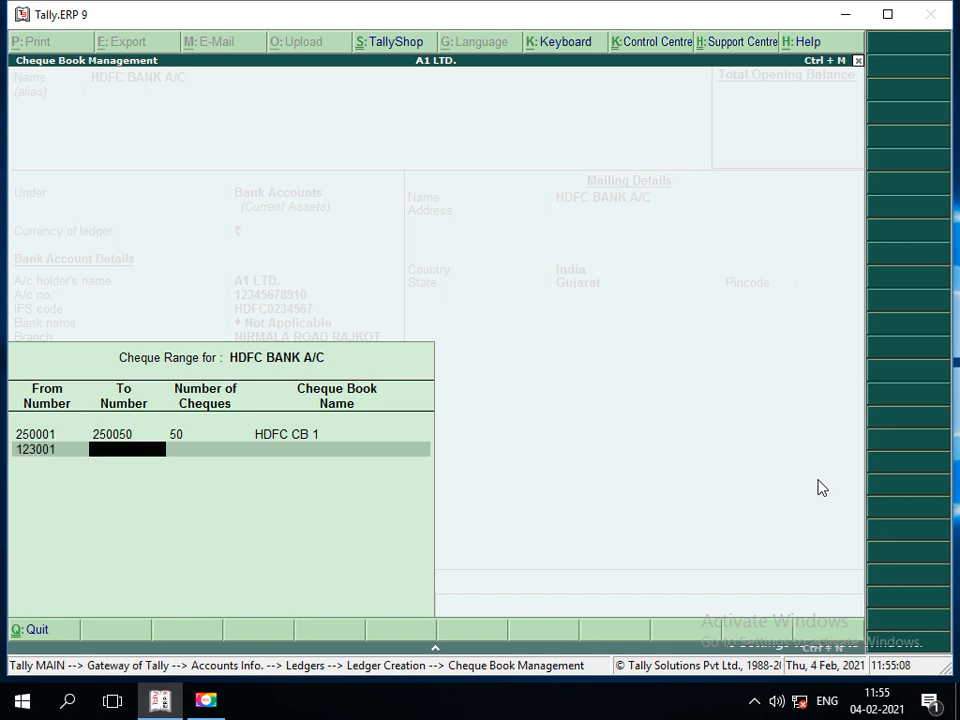
type("123010")
key("Return")
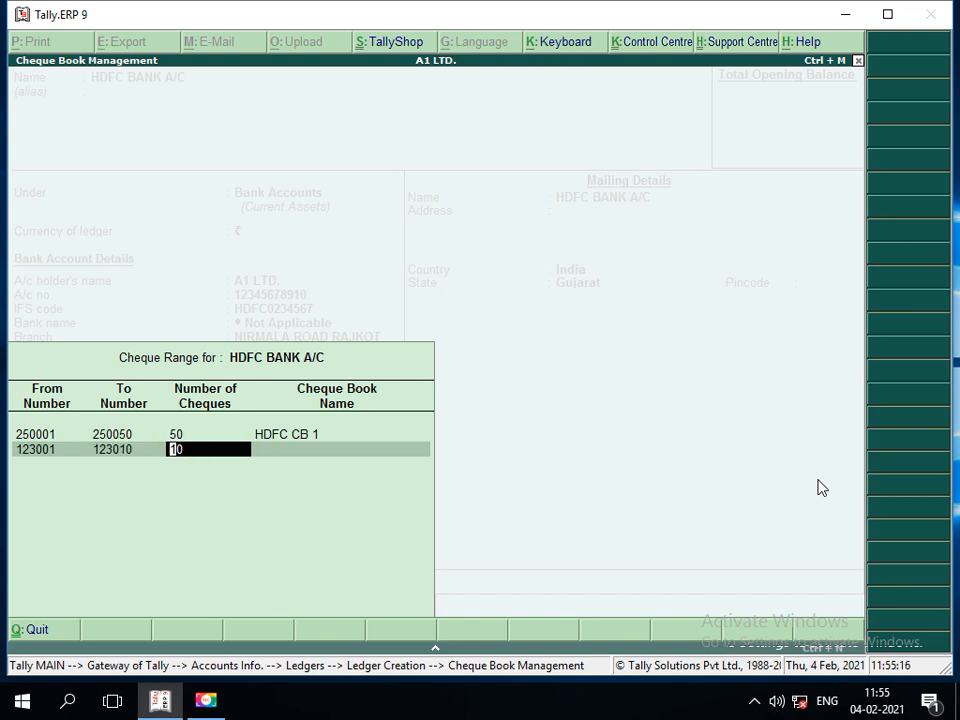
key("Return")
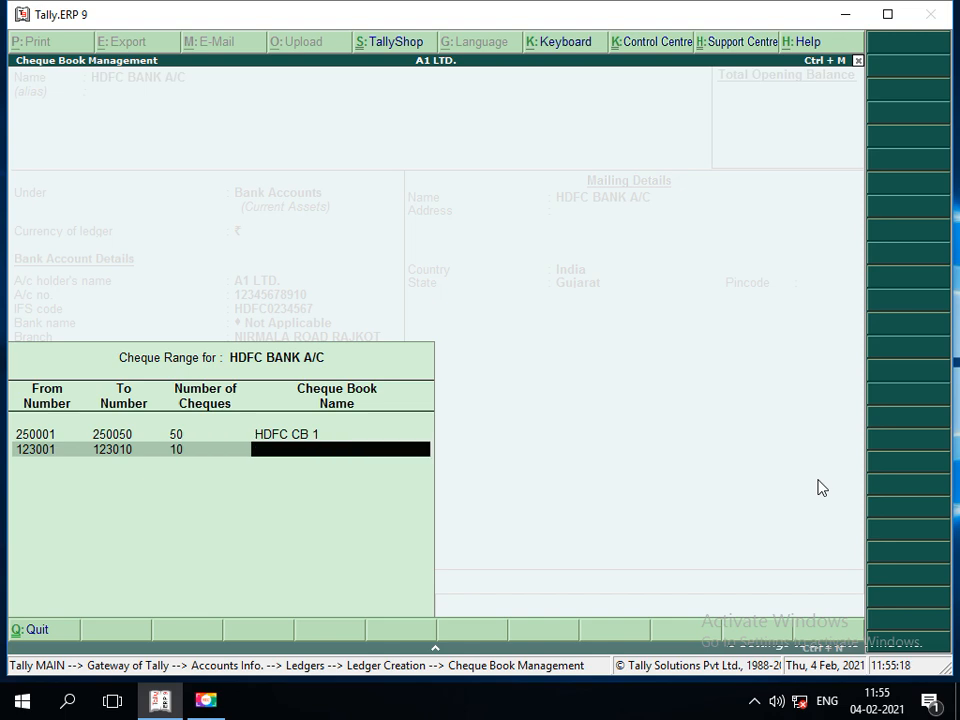
type("HDFC CB 2")
key("Return")
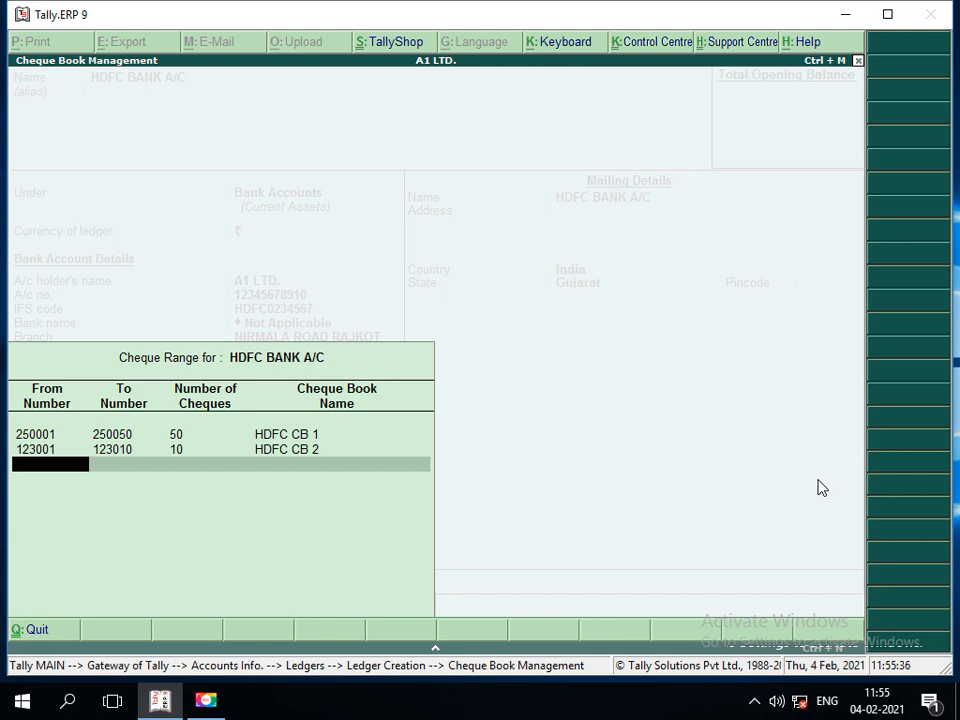
key("Return")
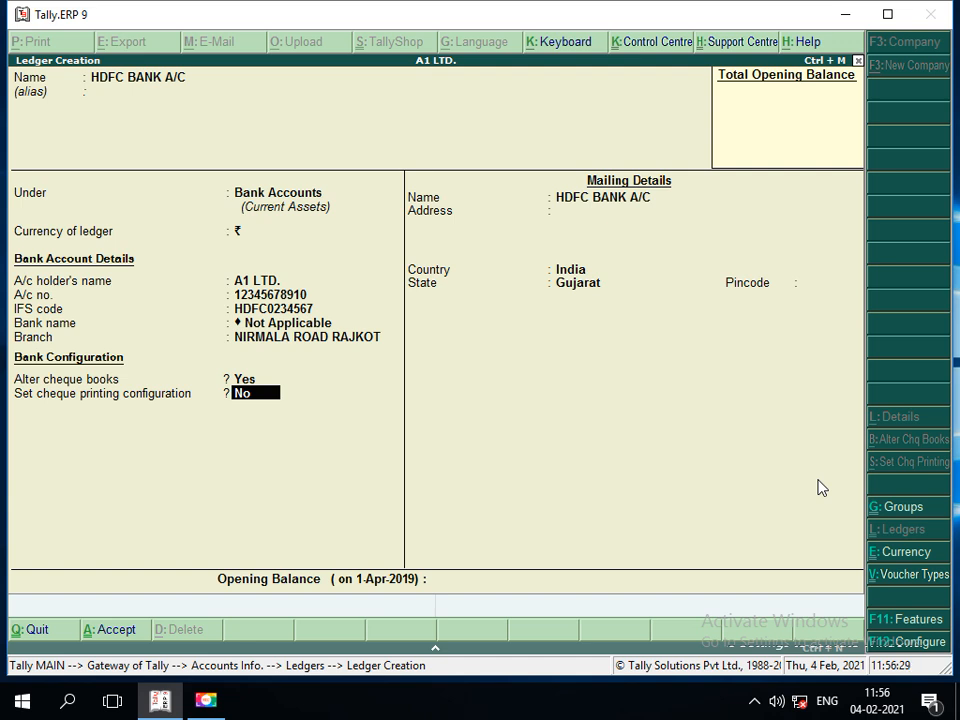
Enable the cheque printing configuration for the ledger and copy its dimensions from the Sample Format.
type("y")
key("Return")
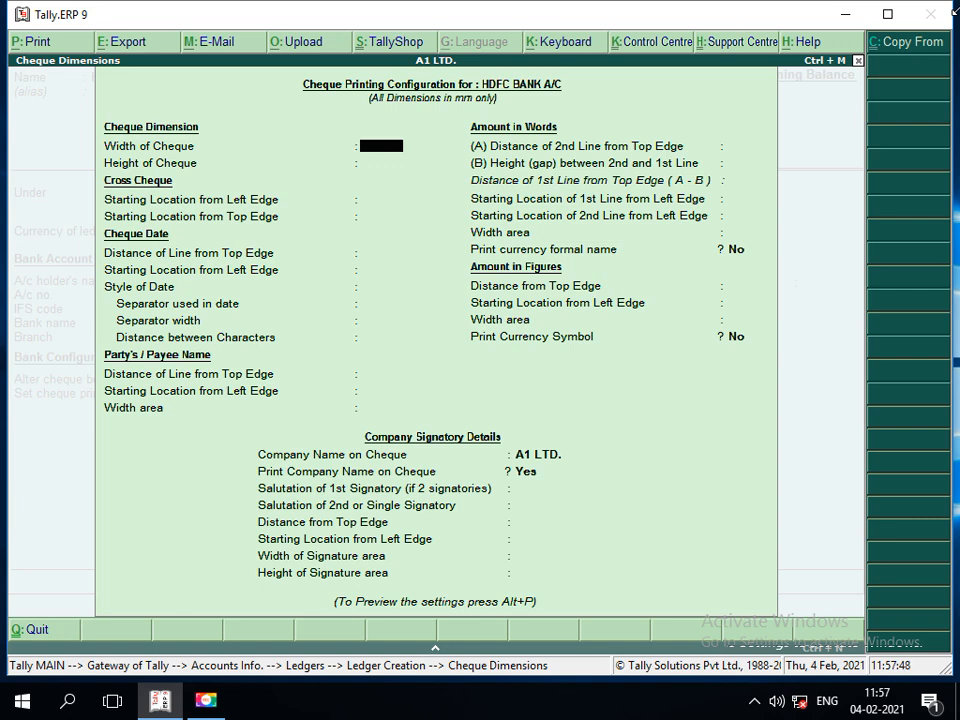
left_click(918, 46)
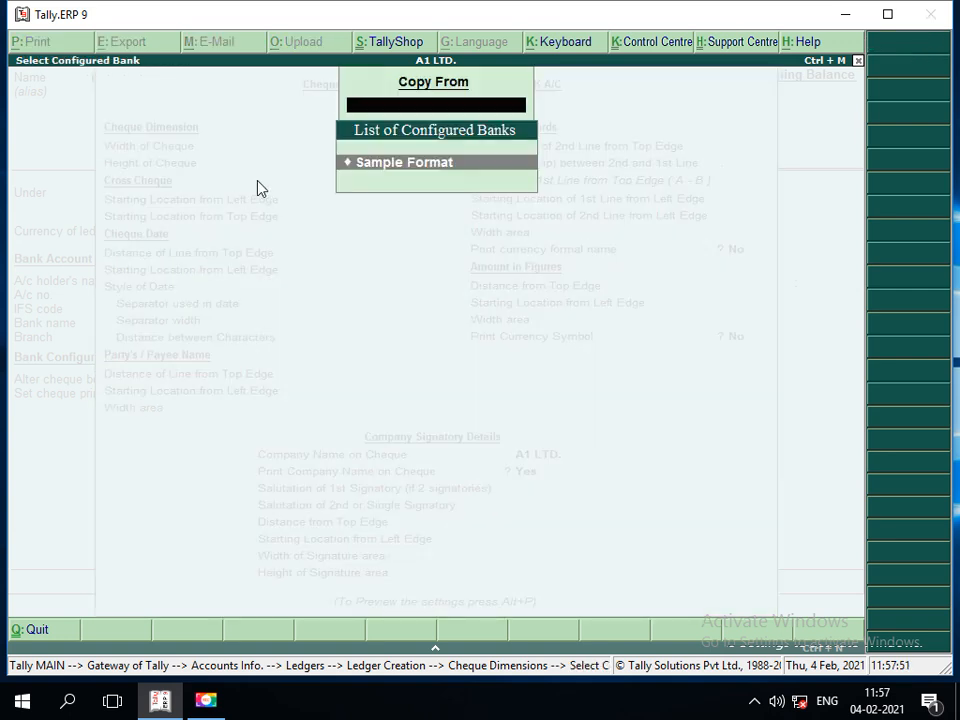
left_click(372, 164)
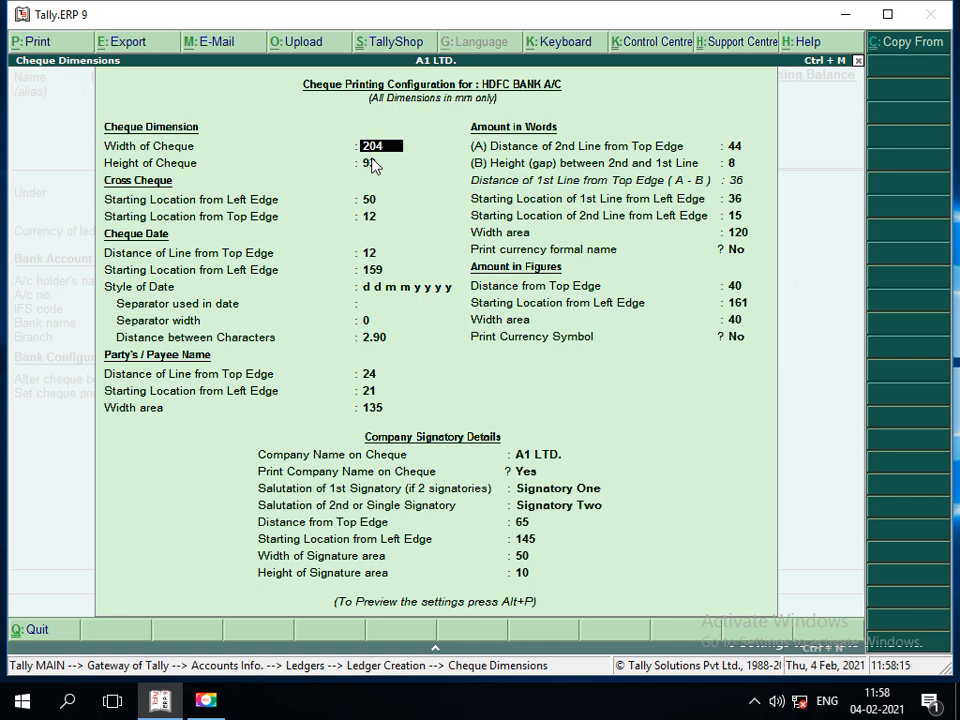
Accept the sample values for the cheque dimensions, crossing, date in d d m m y y y y style, and payee name.
key("Return")
key("Return")
key("Return")
key("Return")
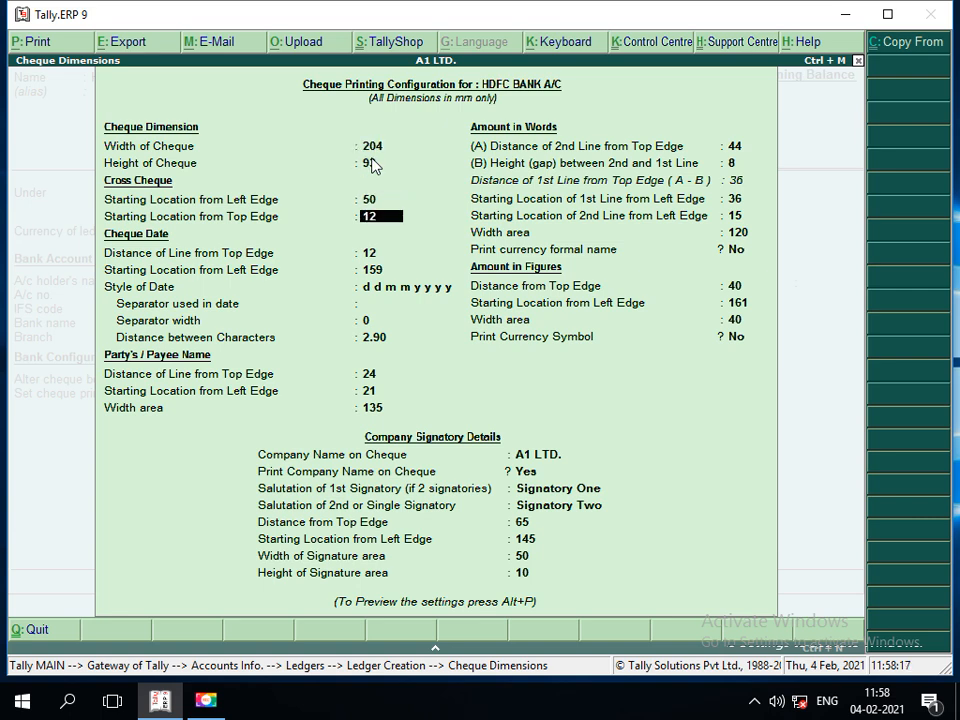
key("Return")
key("Return")
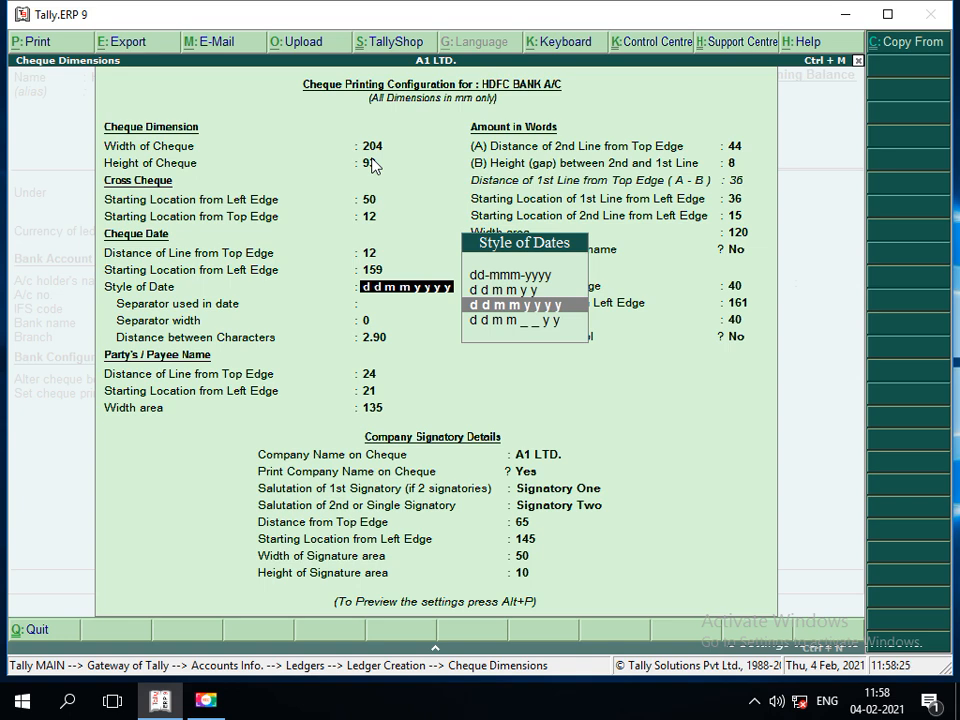
key("Return")
key("Return")
key("Return")
key("Return")
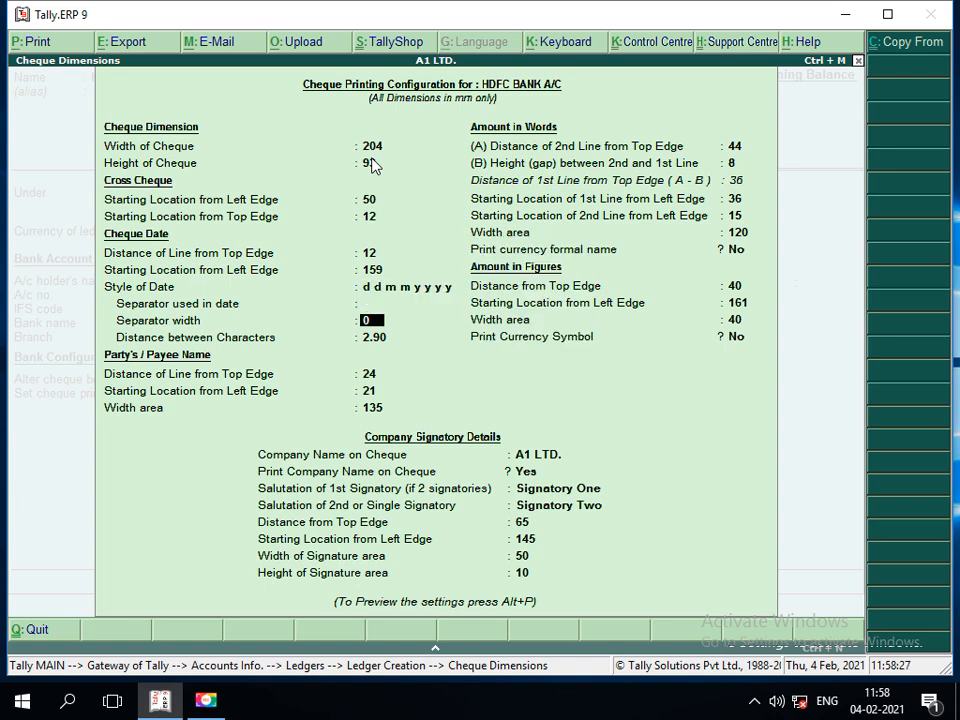
key("Return")
key("Return")
key("Return")
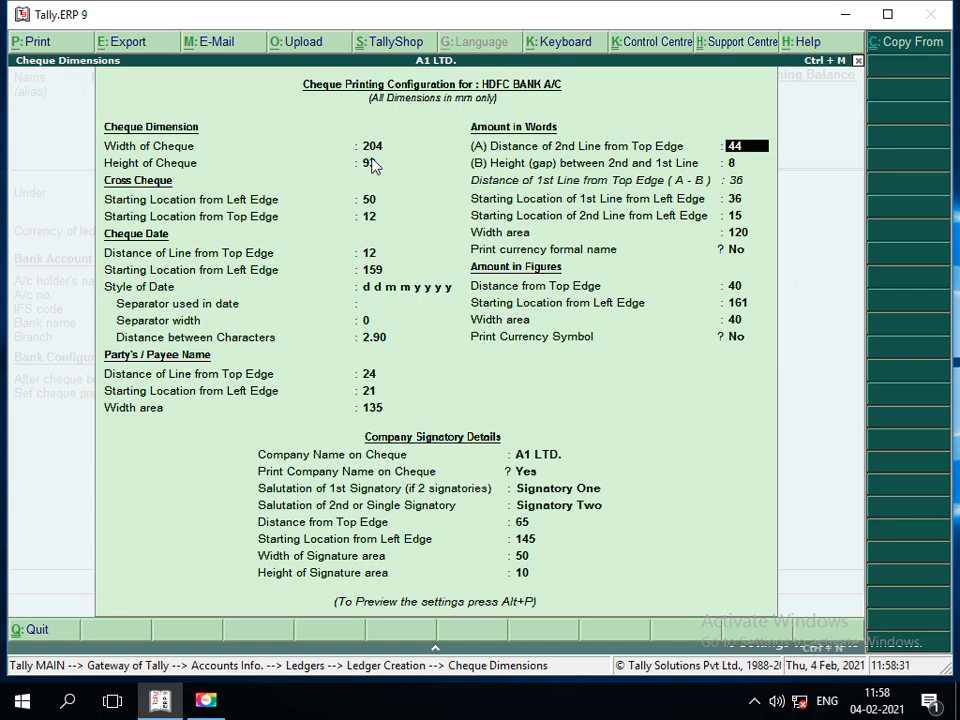
Accept the sample values for the amount in words and figures, and keep the company signatory details.
key("Return")
key("Return")
key("Return")
key("Return")
key("Return")
key("Return")
key("Return")
key("Return")
key("Return")
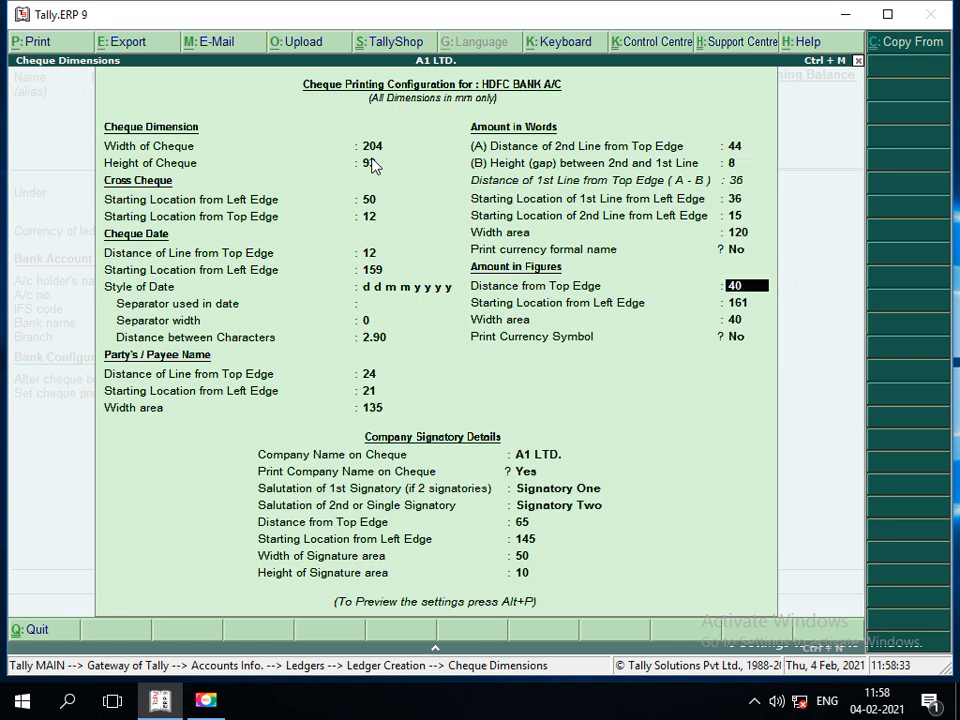
key("Return")
key("Return")
key("Return")
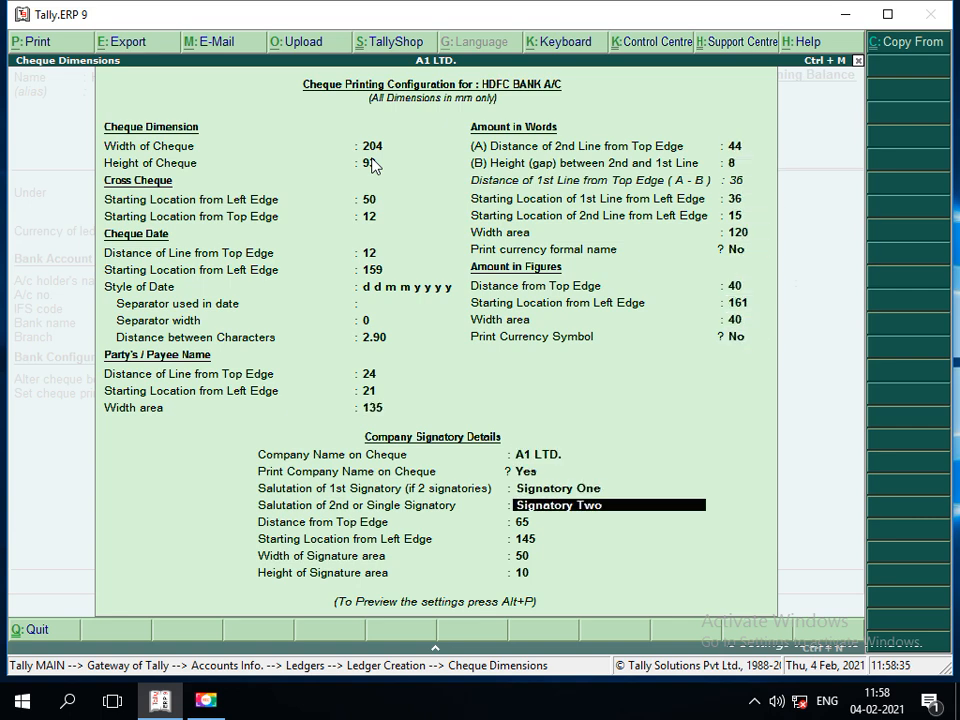
key("Return")
key("Return")
key("Return")
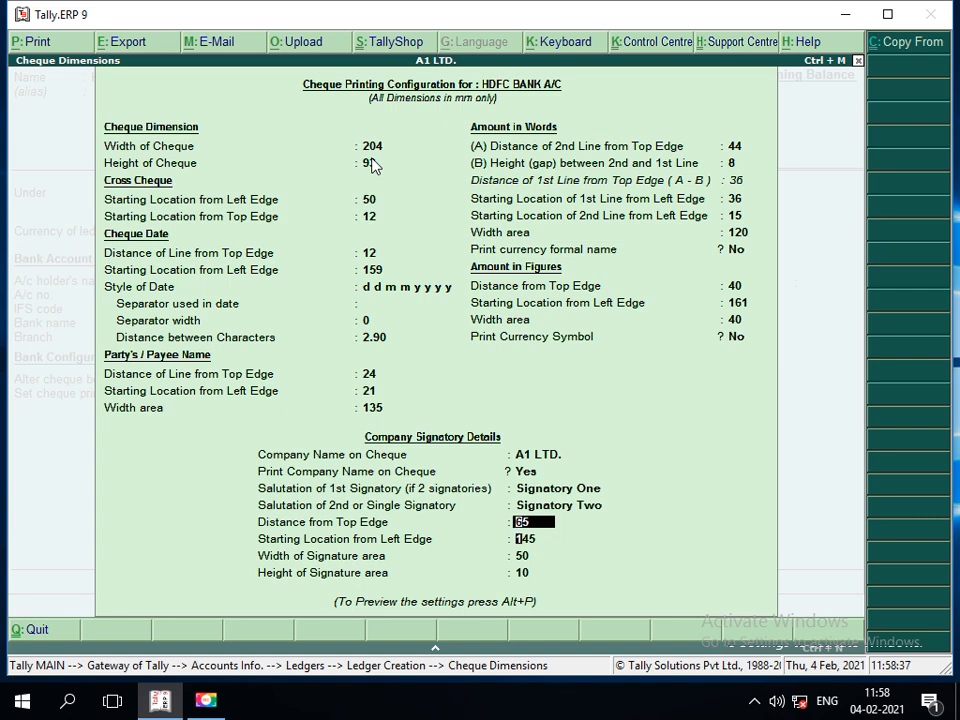
Try to print a sample cheque from the cheque printing configuration.
key("alt+p")
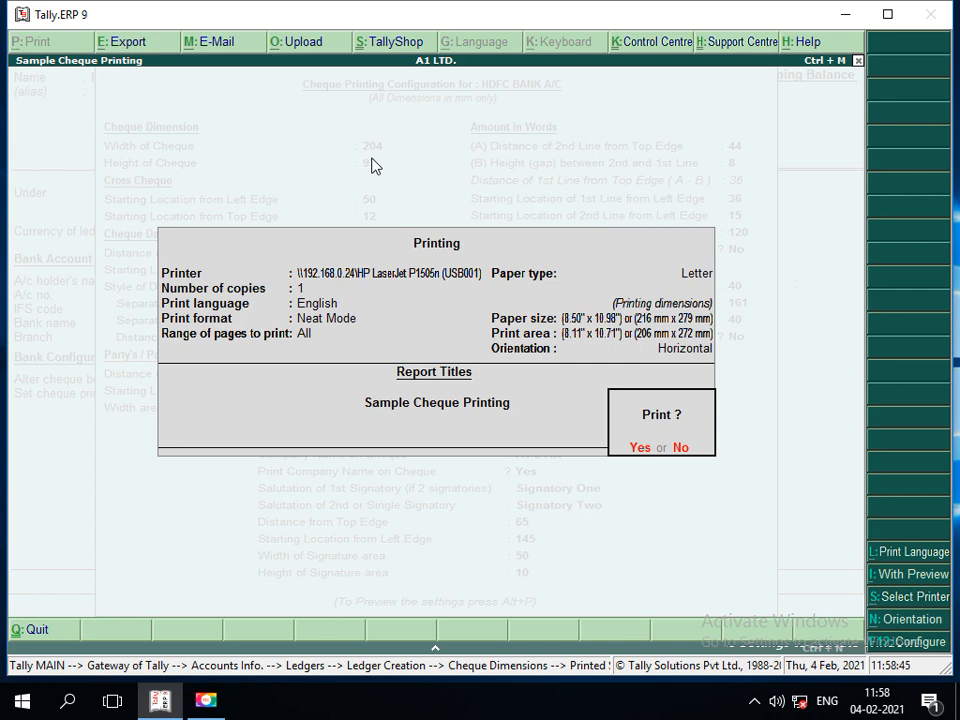
key("Return")
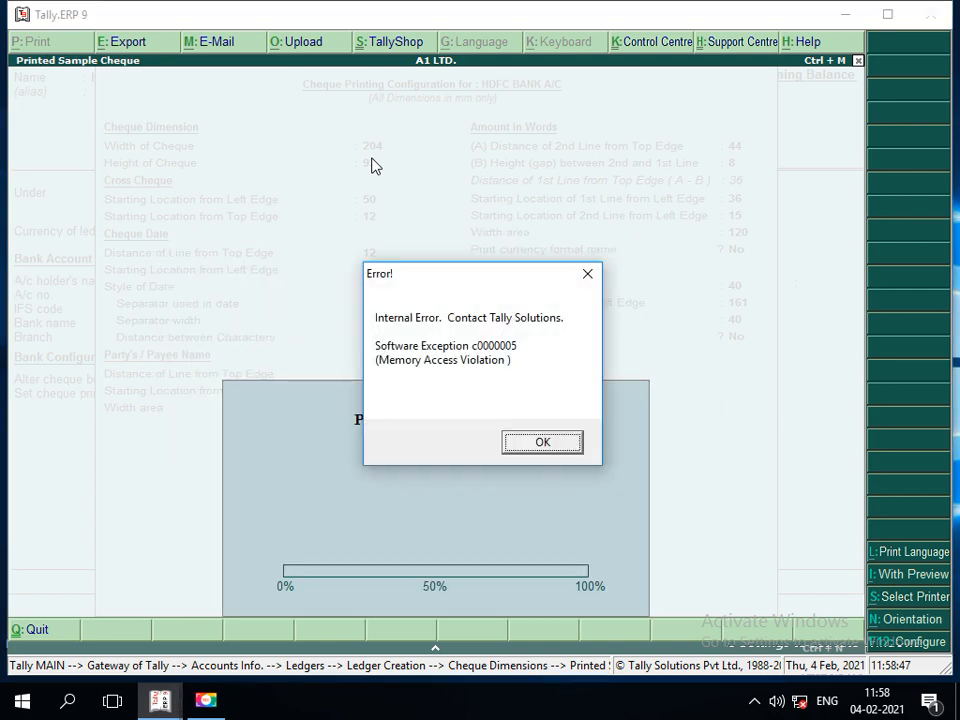
key("Return")
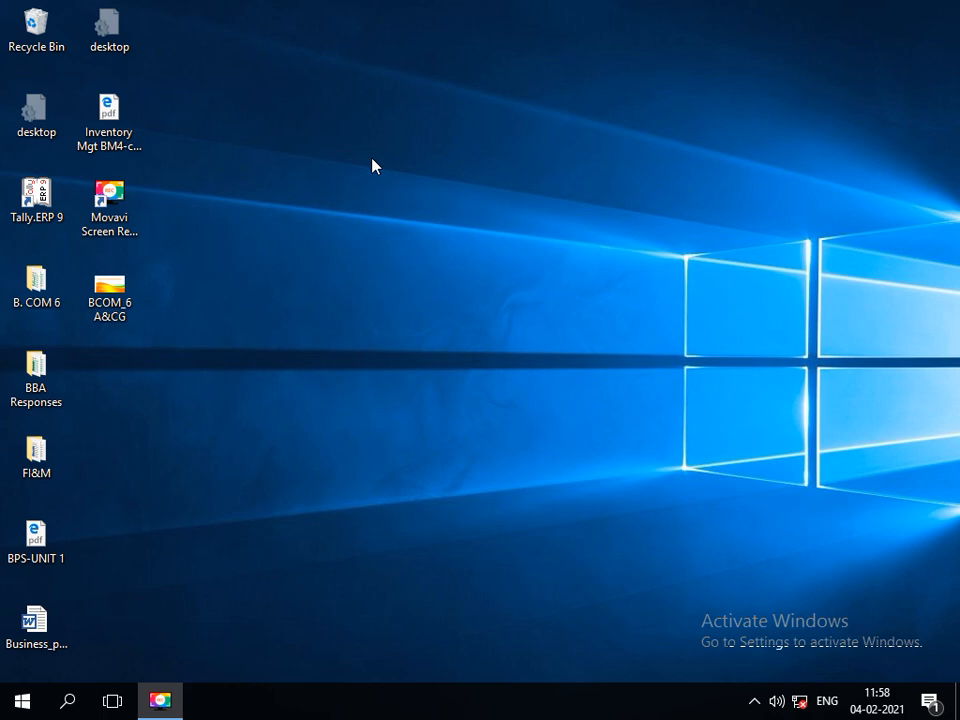
Relaunch Tally.ERP 9 and work in Educational Mode.
double_click(65, 207)
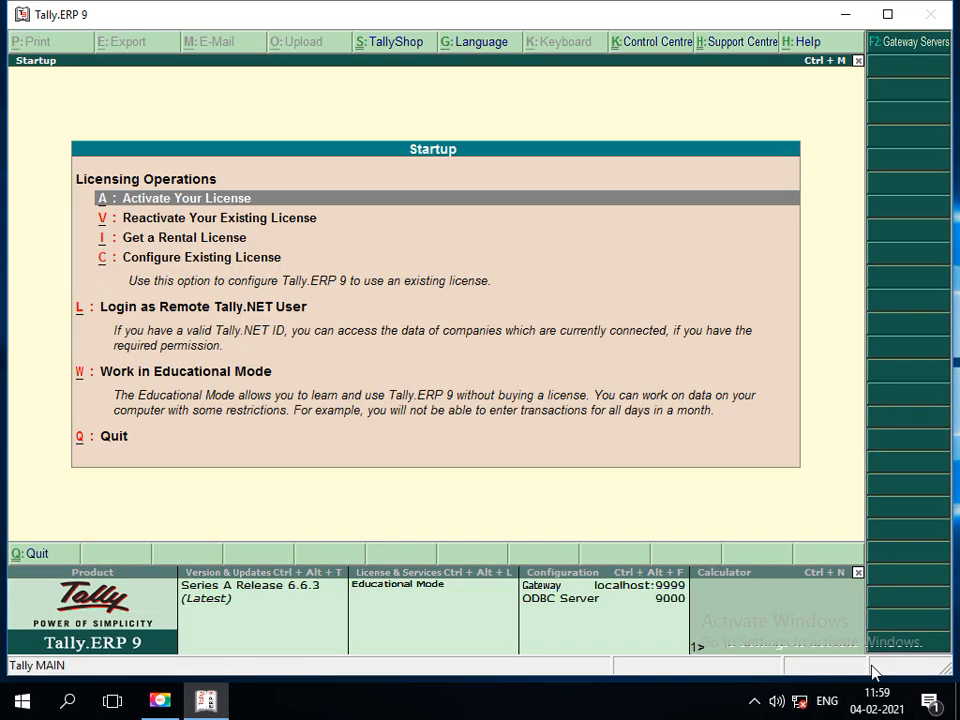
key("w")
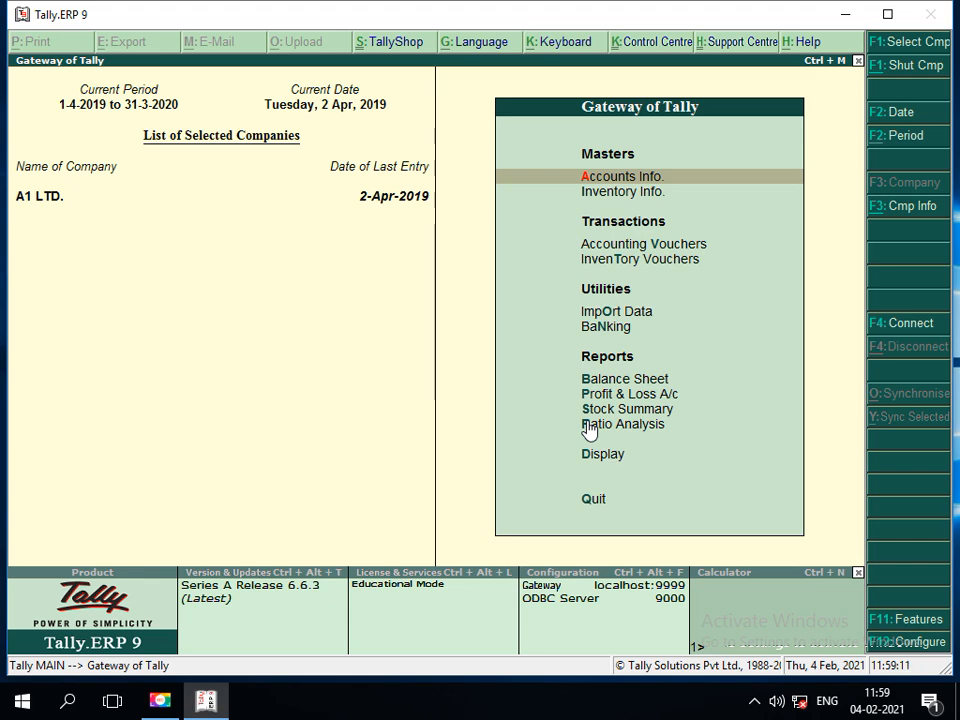
Check the bank list for cheque printing, leave it, and open the bank-wise Cheque Register.
key("n")
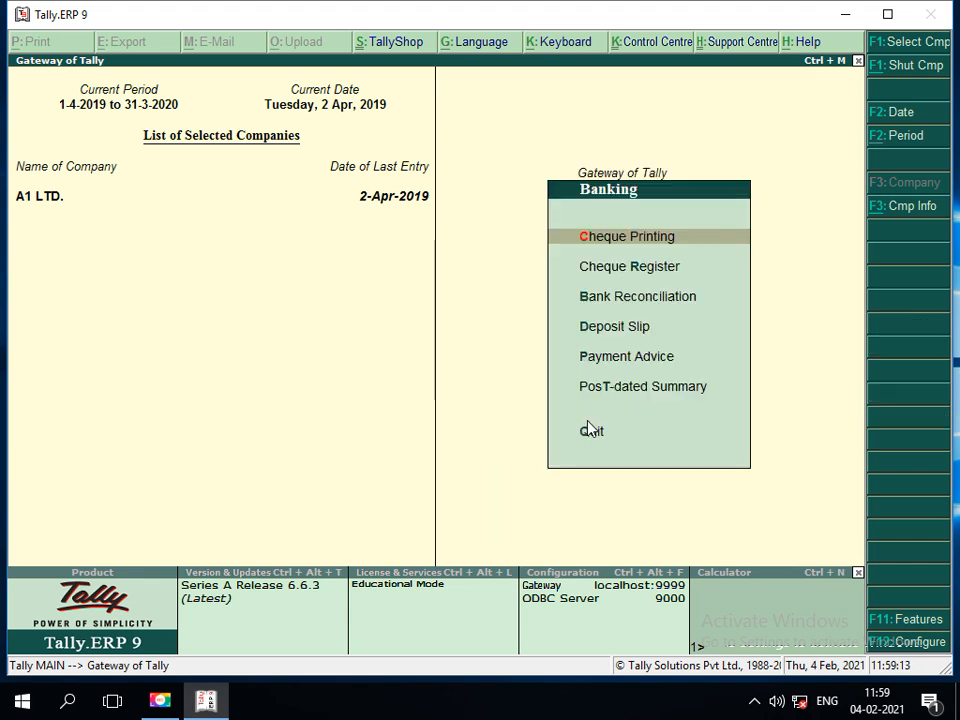
key("Return")
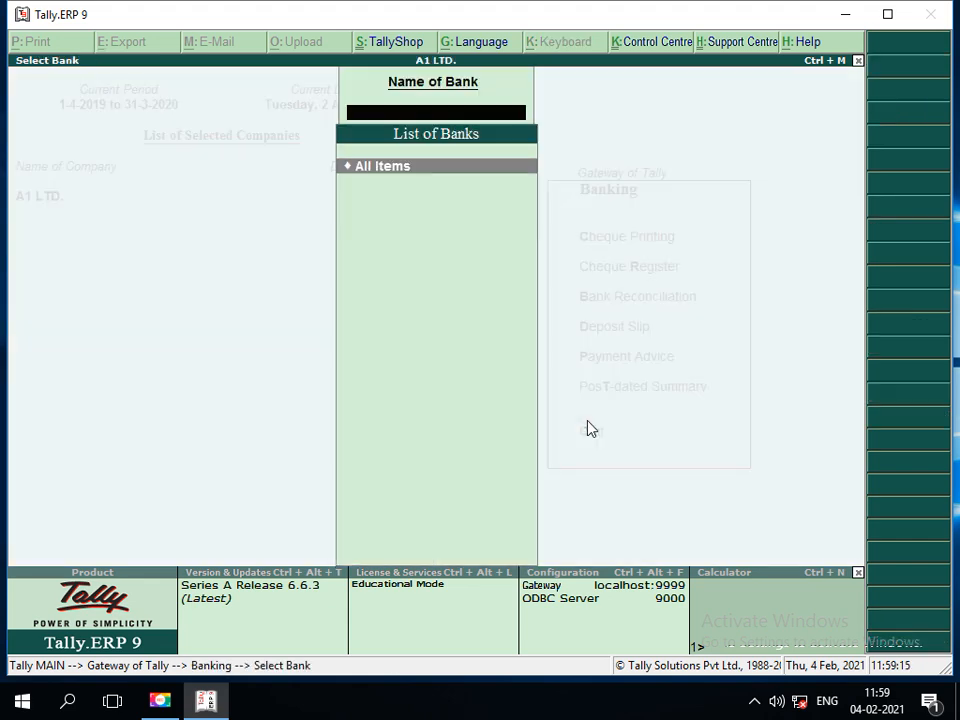
key("Escape")
key("Down")
key("Return")
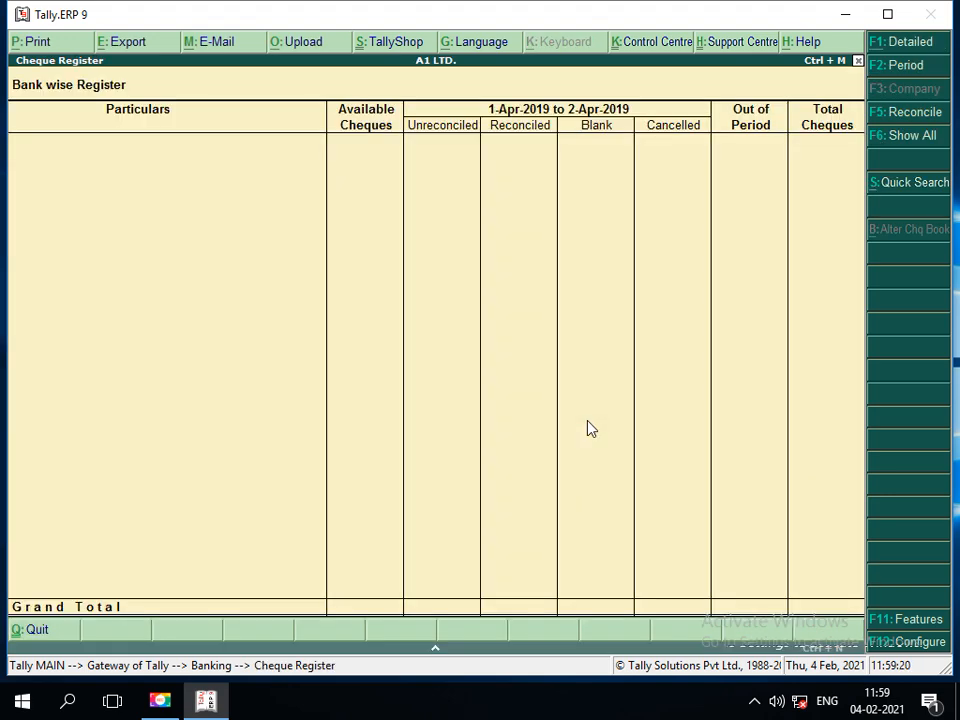
Leave the Cheque Register and open the creation form for a new single ledger.
key("Escape")
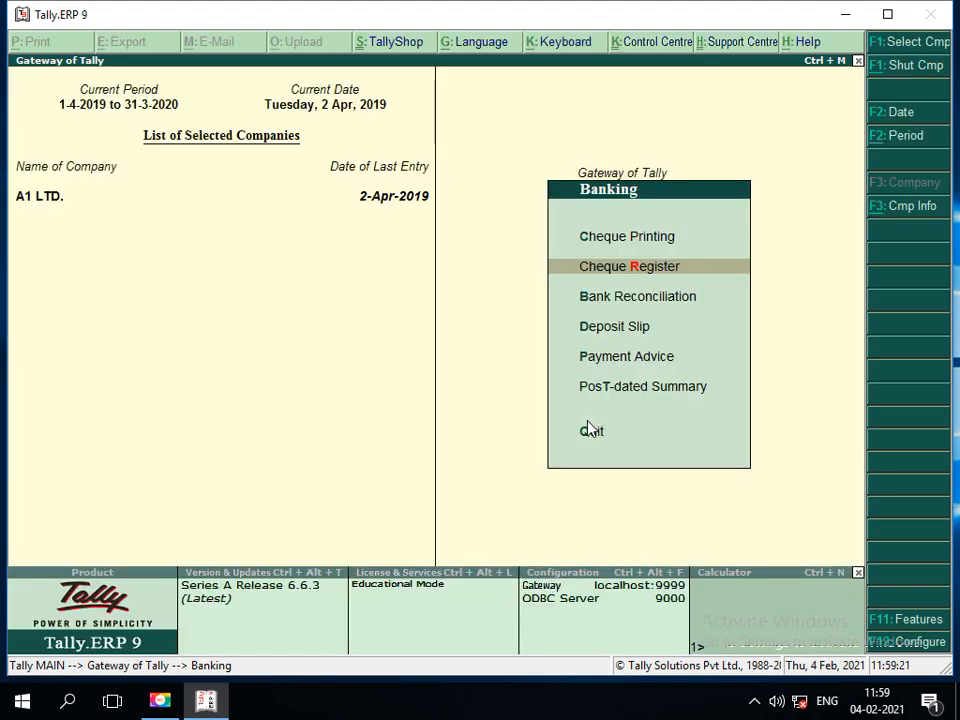
key("Escape")
key("Up")
key("Up")
key("Up")
key("Up")
key("Up")
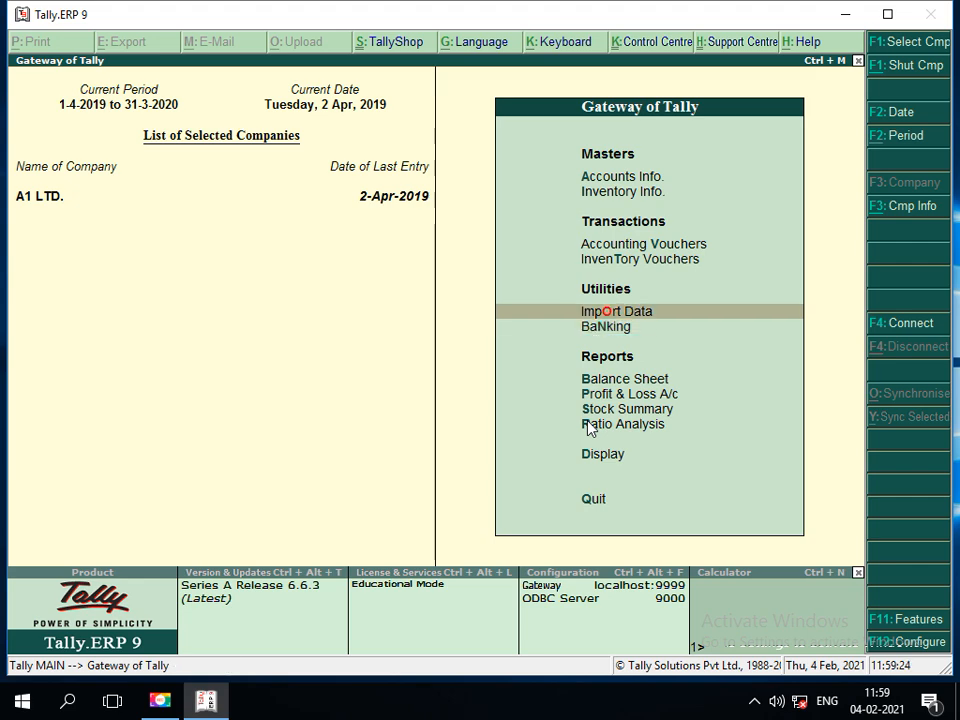
key("Return")
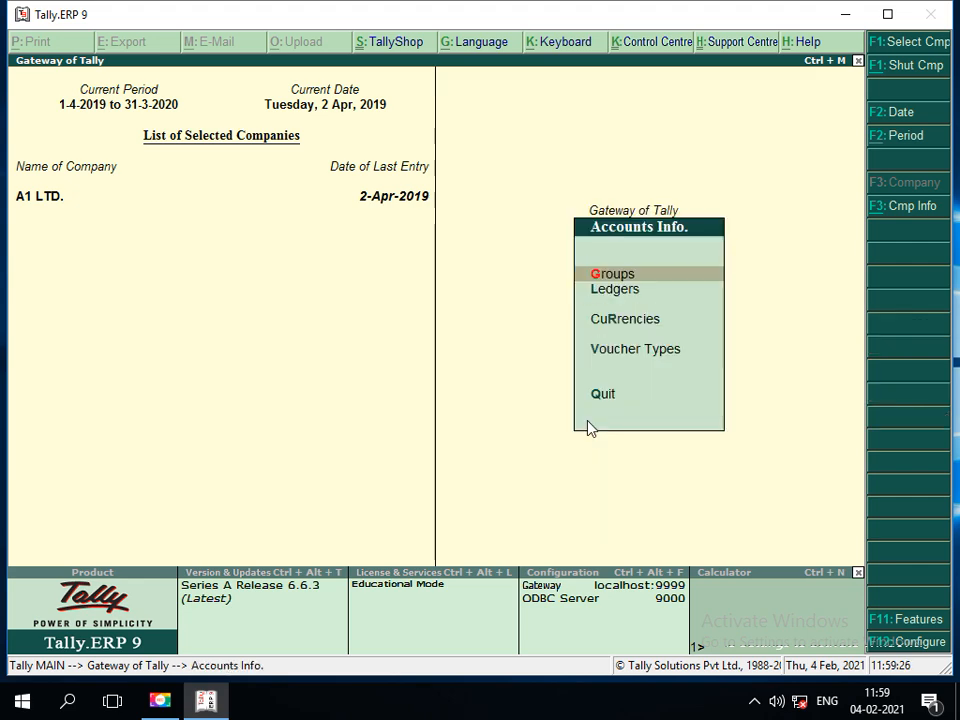
key("Down")
key("Return")
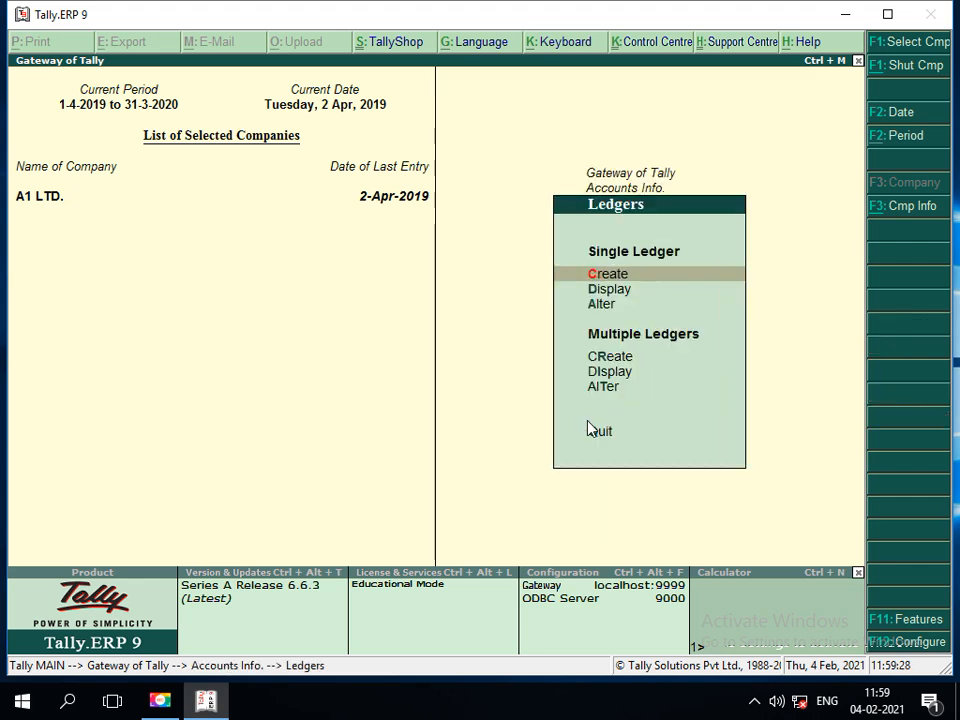
key("Return")
Name the new ledger HDFC BANK A/C and place it under the Bank Accounts group.
type("H")
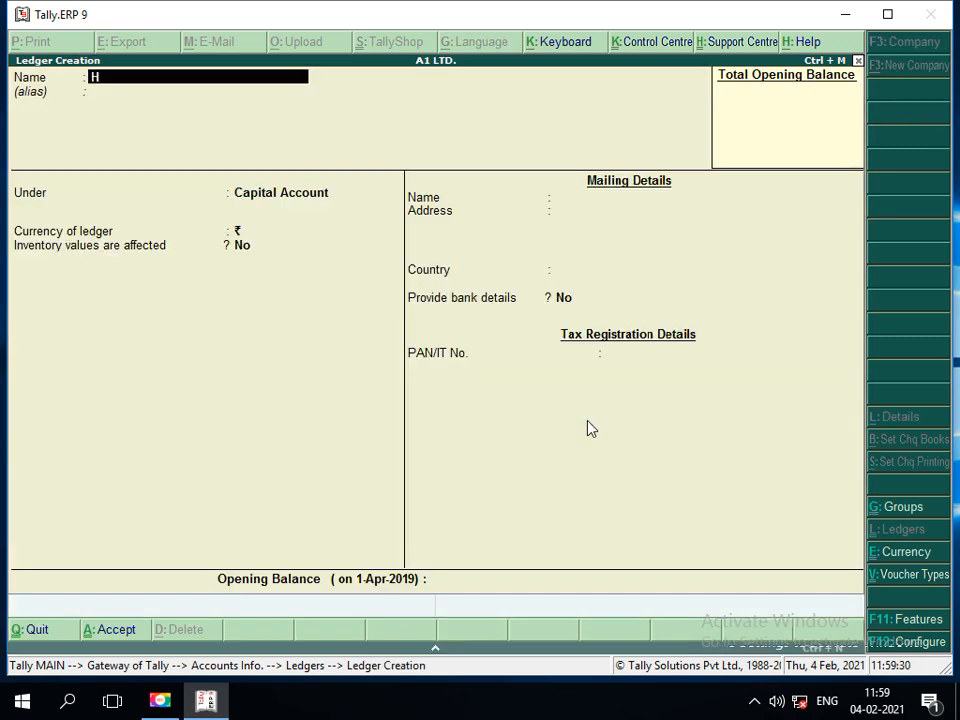
type("DFC BANK A/C")
key("Return")
key("Return")
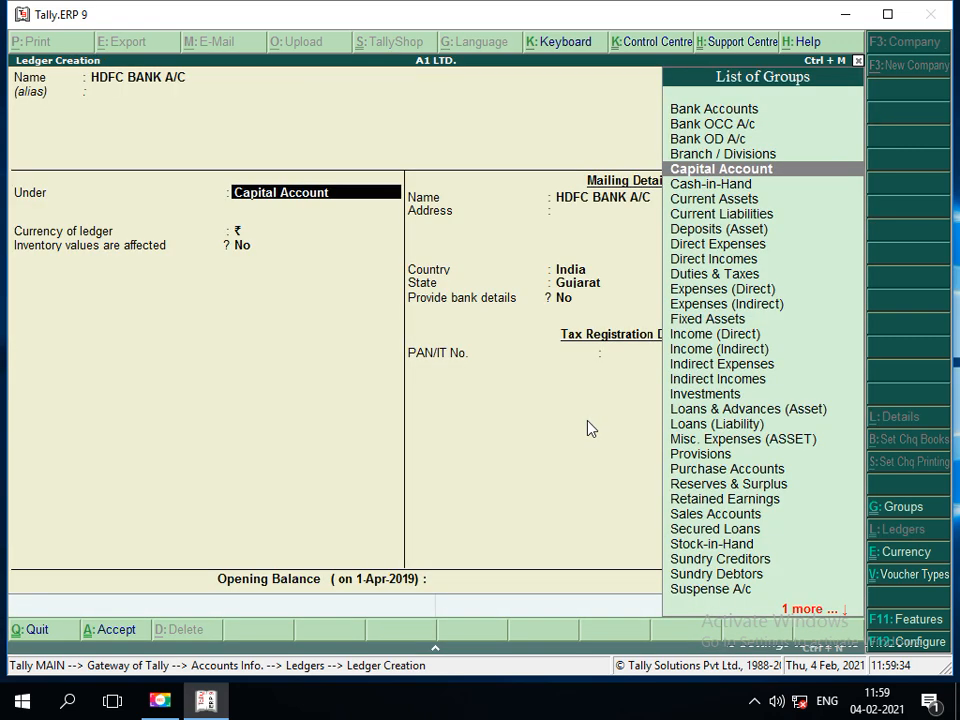
key("Up")
key("Up")
key("Up")
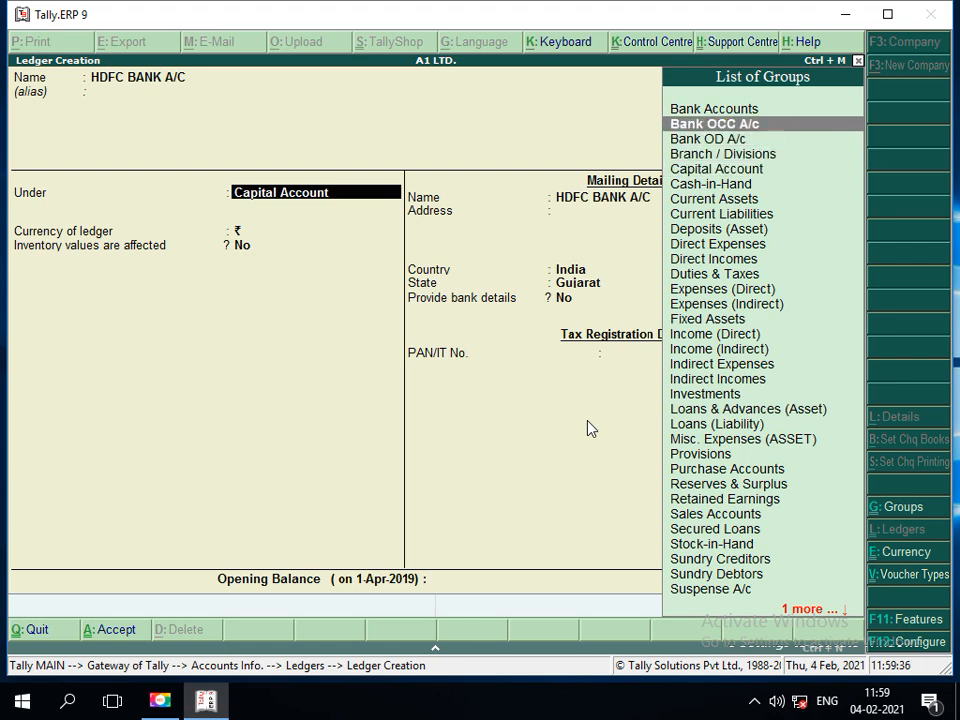
key("Up")
key("Return")
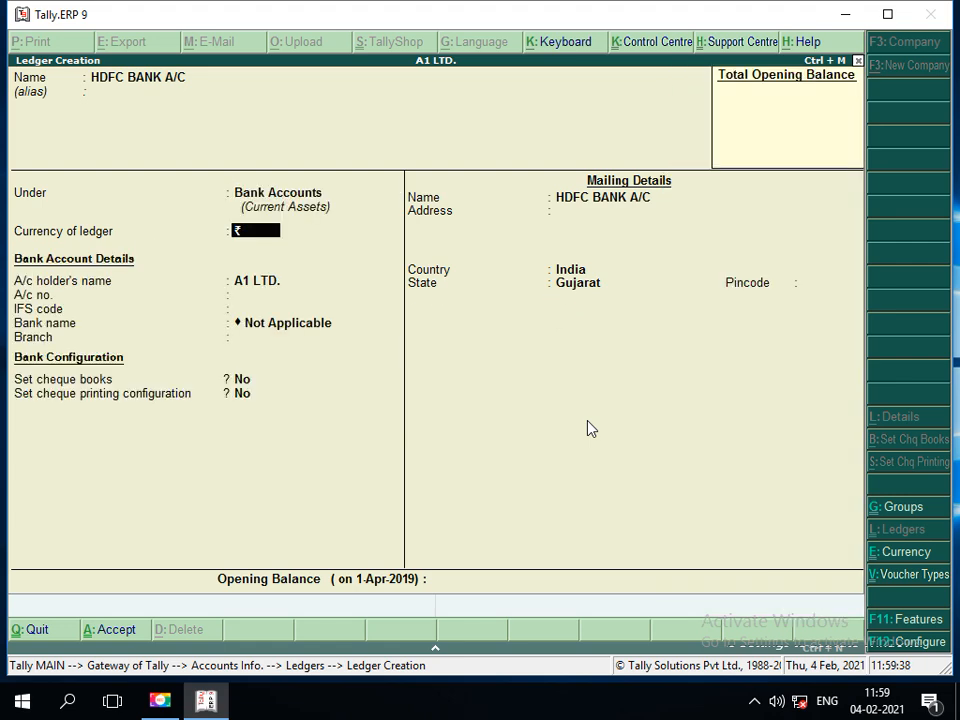
Keep the currency and enter the bank details: the account number, IFS code HDFC0123456 and branch NIRMALA ROAD.
key("Return")
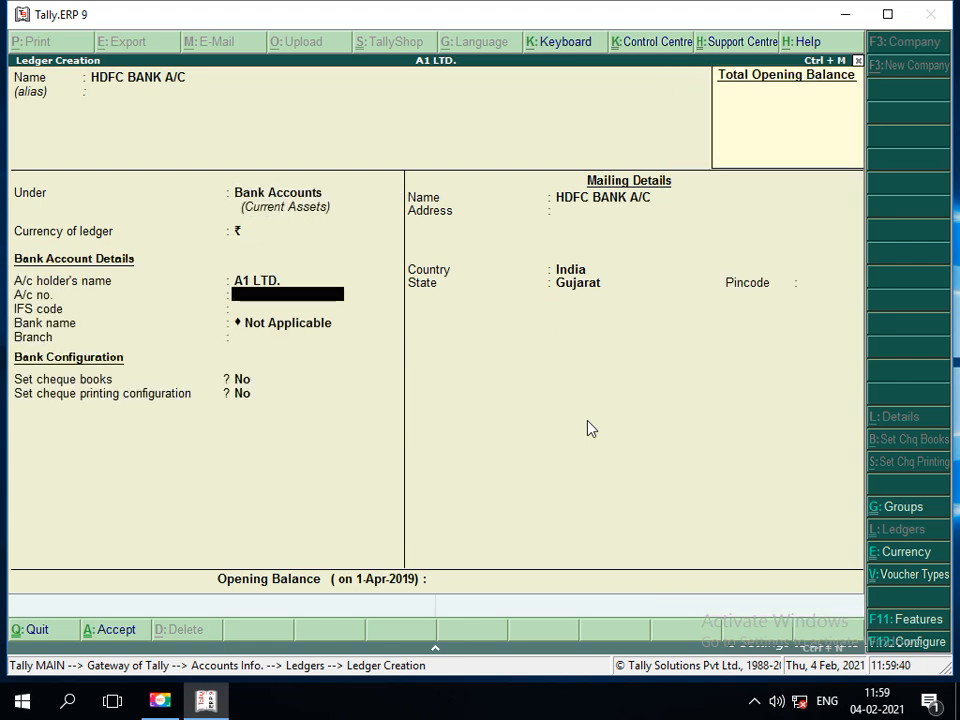
type("123456")
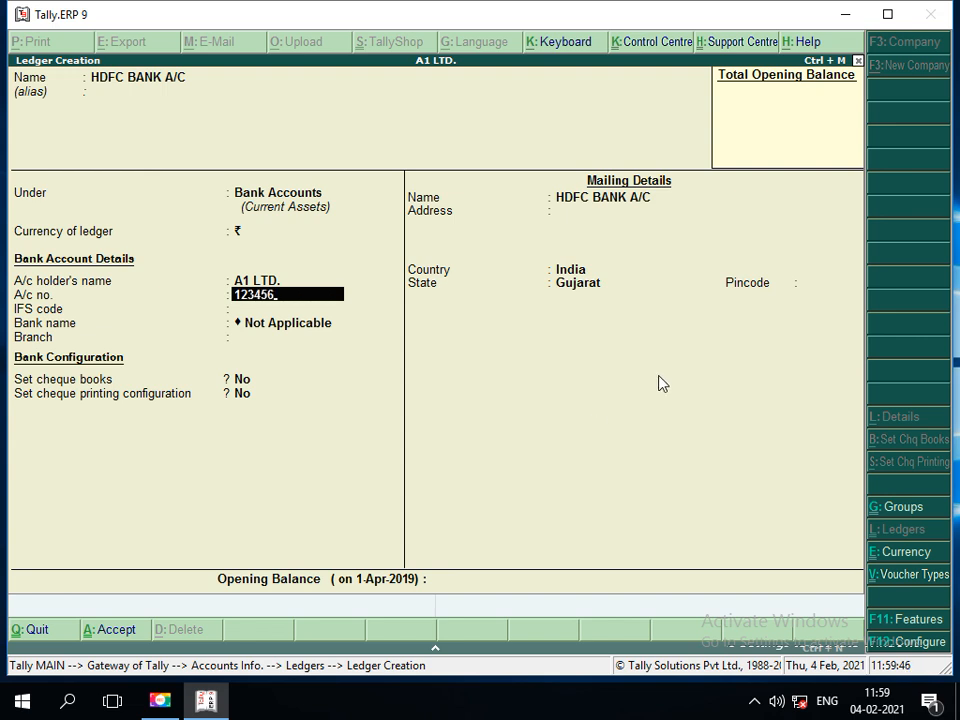
type("78910")
key("Return")
type("HDFC")
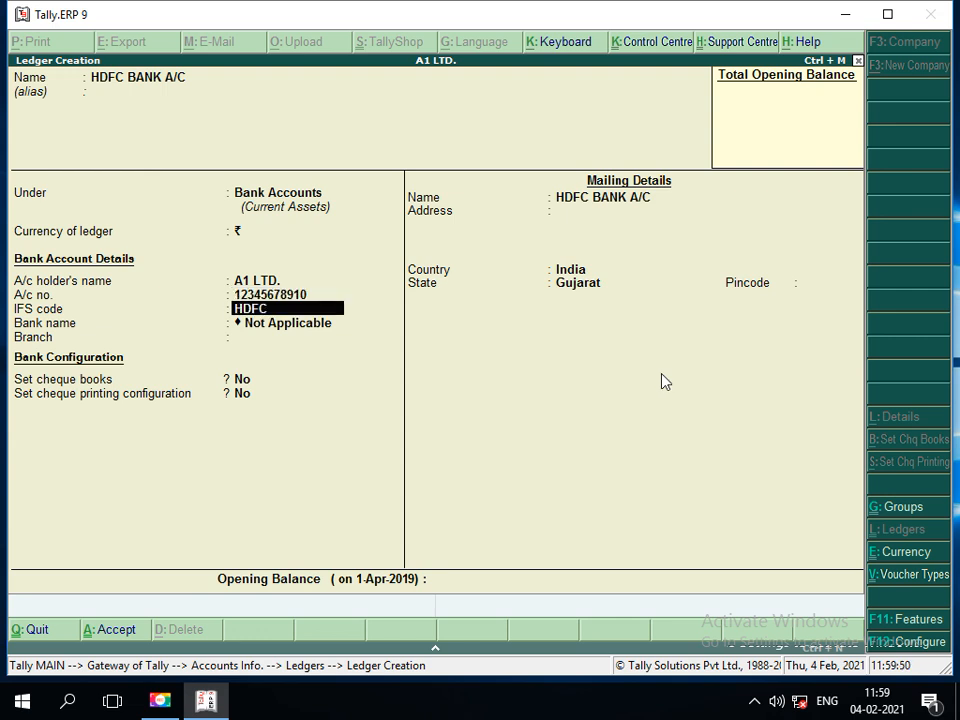
type("0123456")
key("Return")
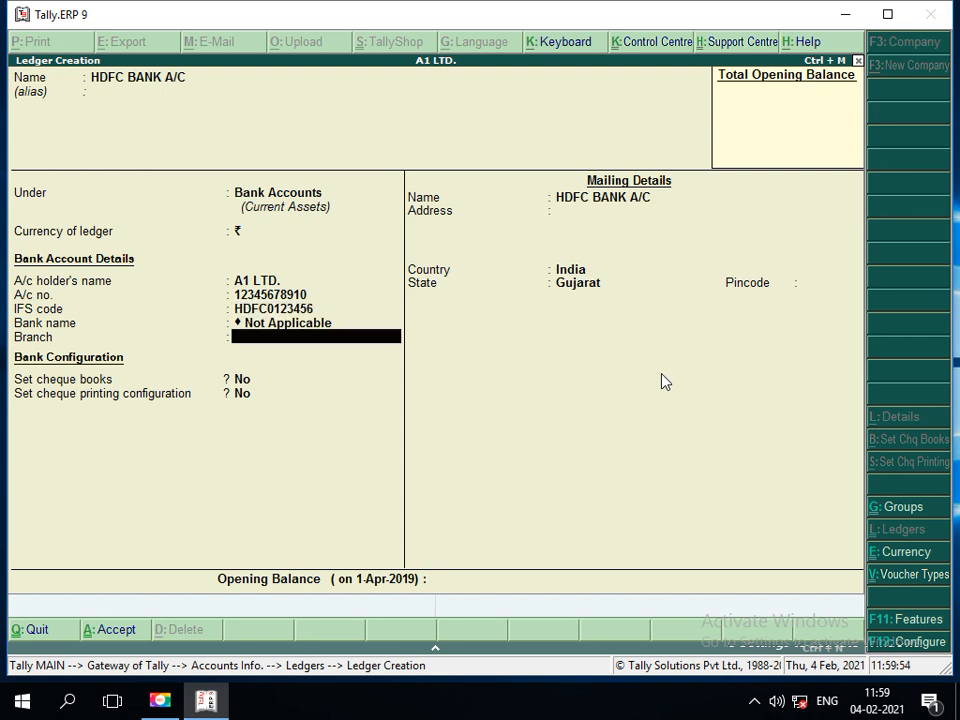
type("NIRMALA ROAD")
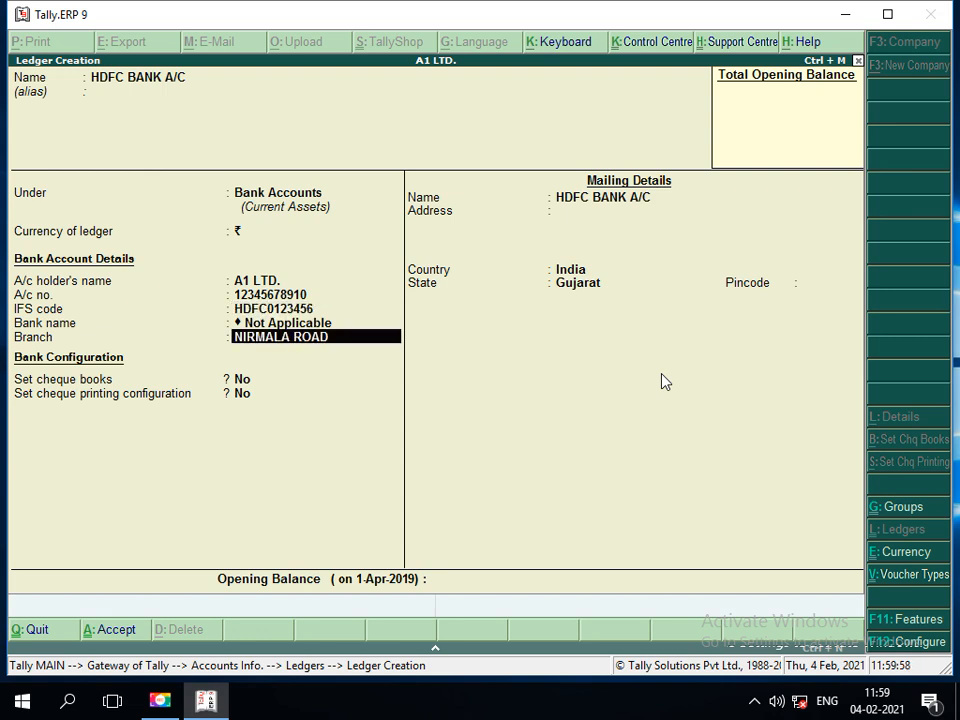
key("Return")
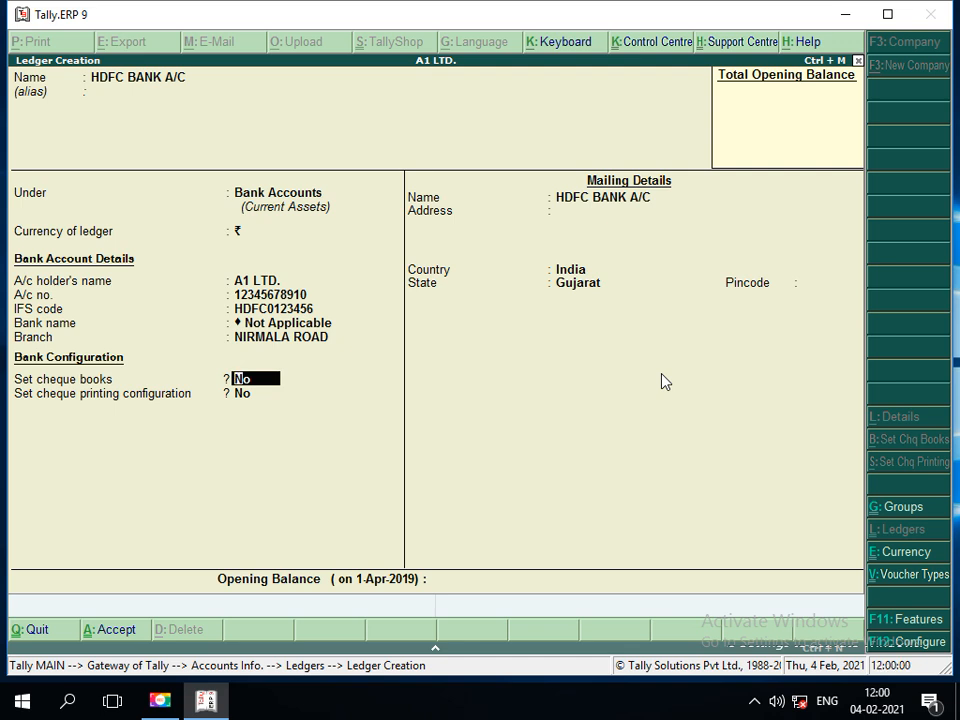
Enable cheque books for the ledger and add the range 250001 to 250050 as cheque book HDFC CB 1.
type("y")
key("Return")
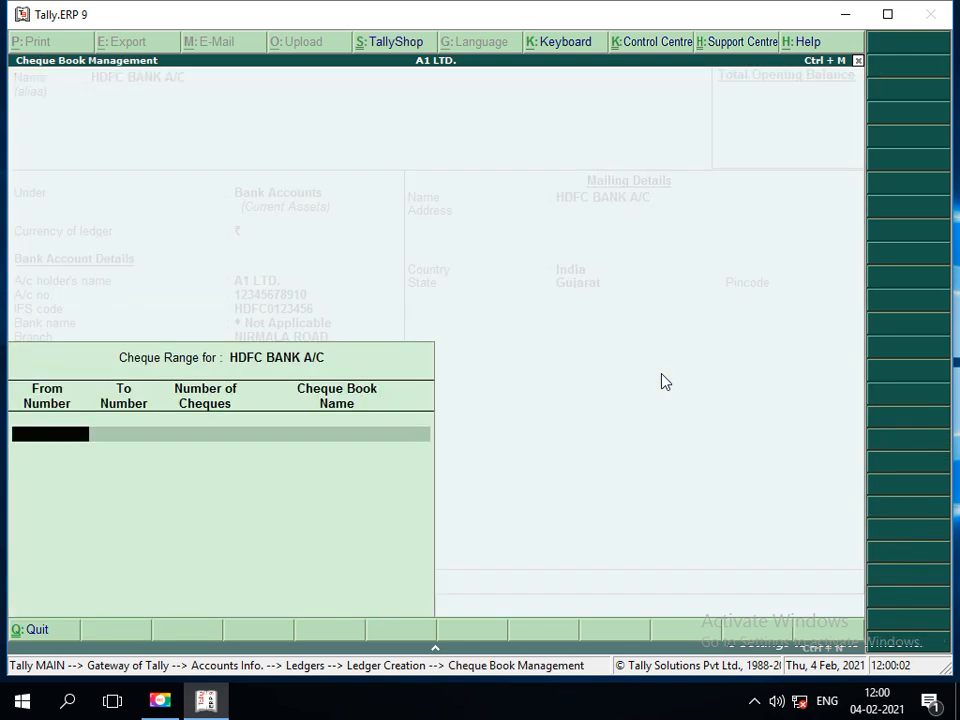
type("250001")
key("Return")
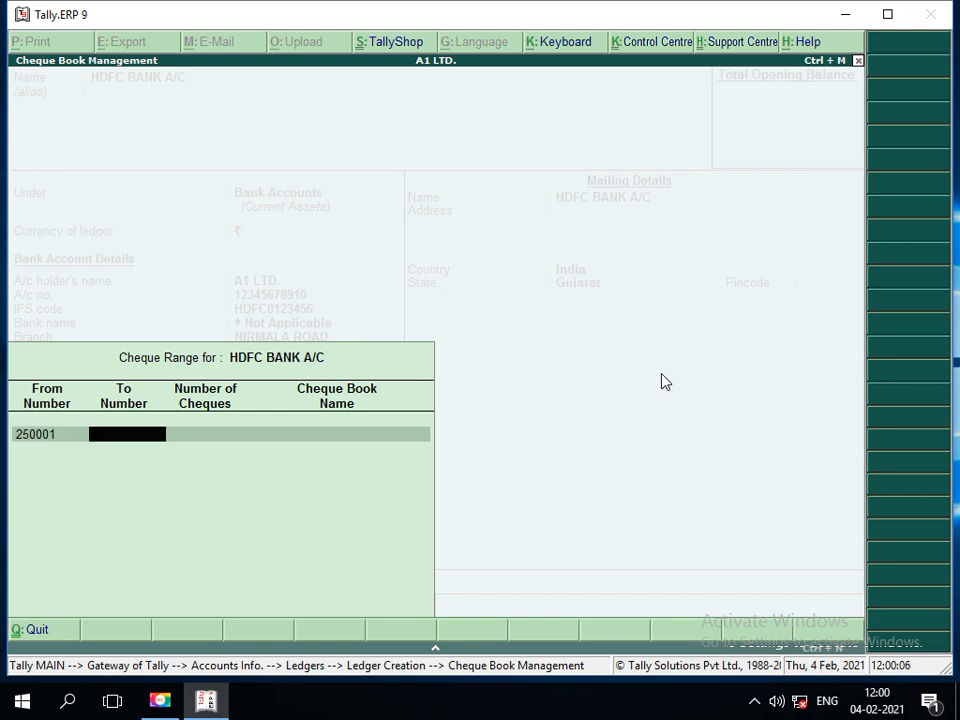
type("250050")
key("Return")
key("Return")
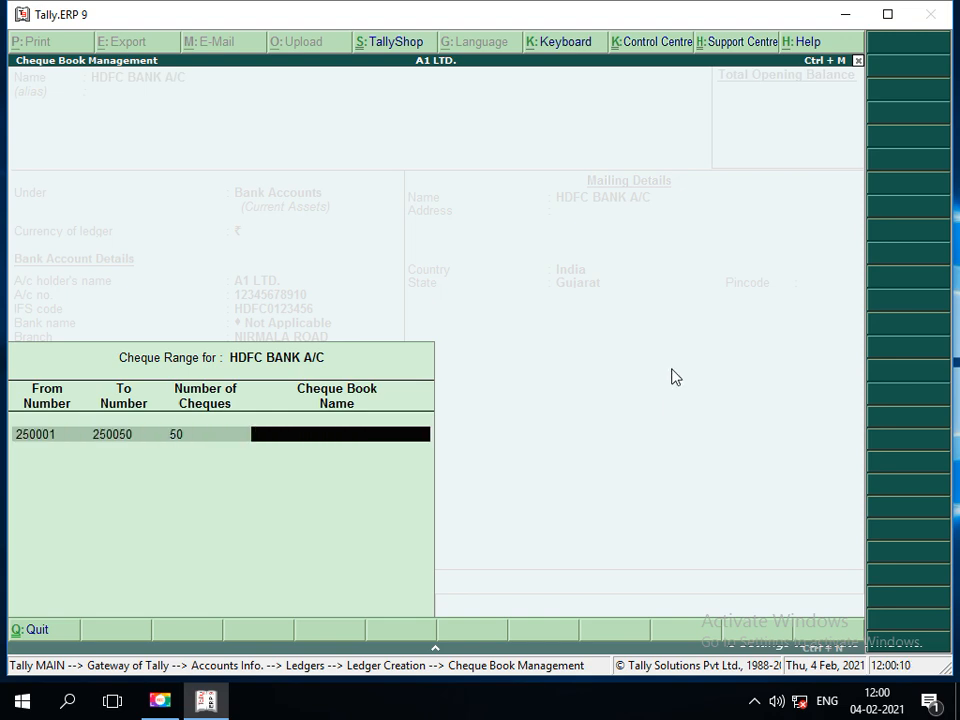
type("HDFC CB 1")
key("Return")
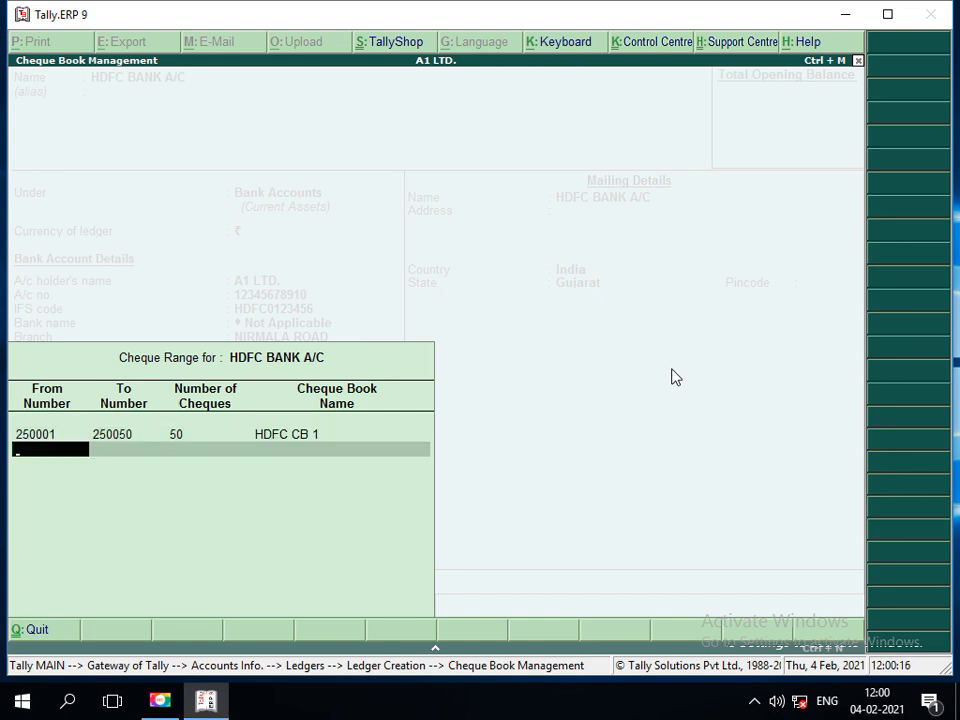
Add a second cheque range, 123001 to 123010, as cheque book HDFC CB 2 and finish the cheque book list.
type("250")
key("BackSpace")
key("BackSpace")
key("BackSpace")
type("123001")
key("Return")
type("123010")
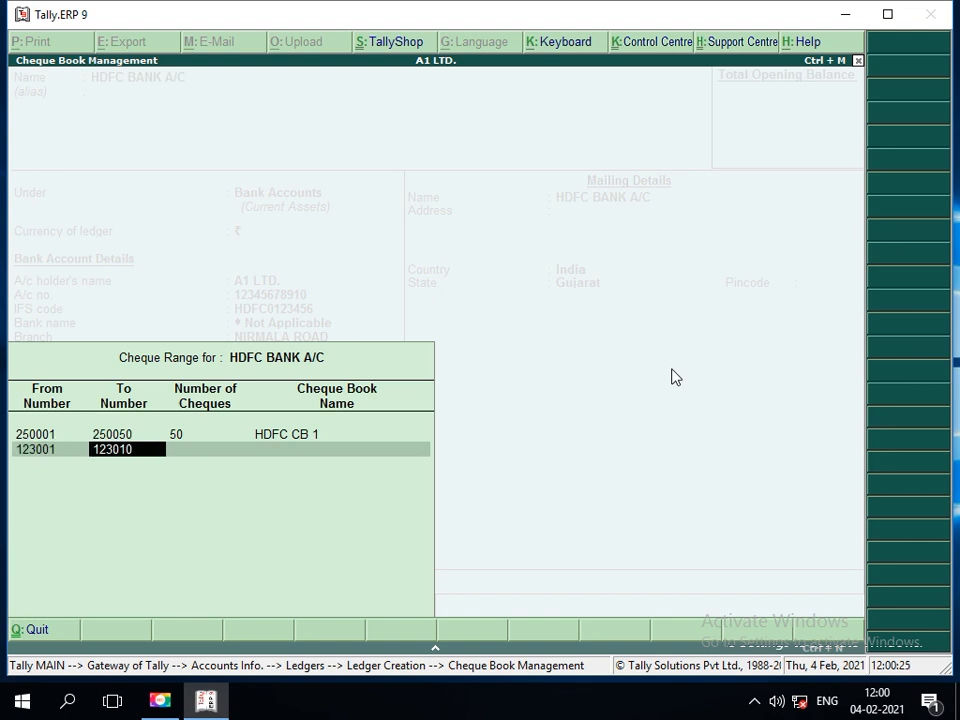
key("Return")
key("Return")
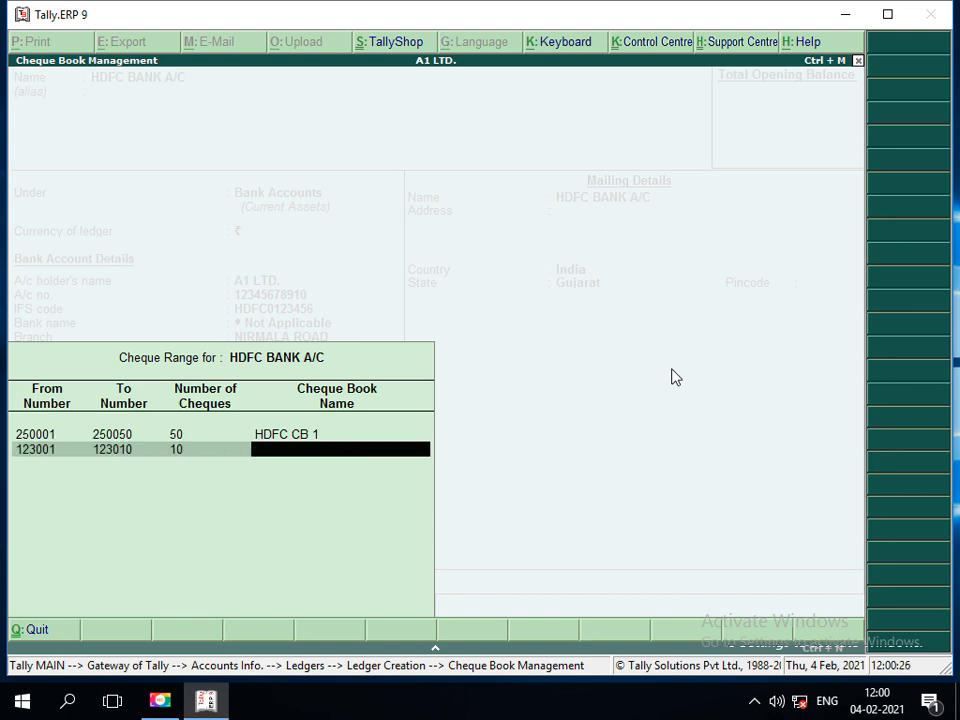
type("HDFC CB 2")
key("Return")
key("Return")
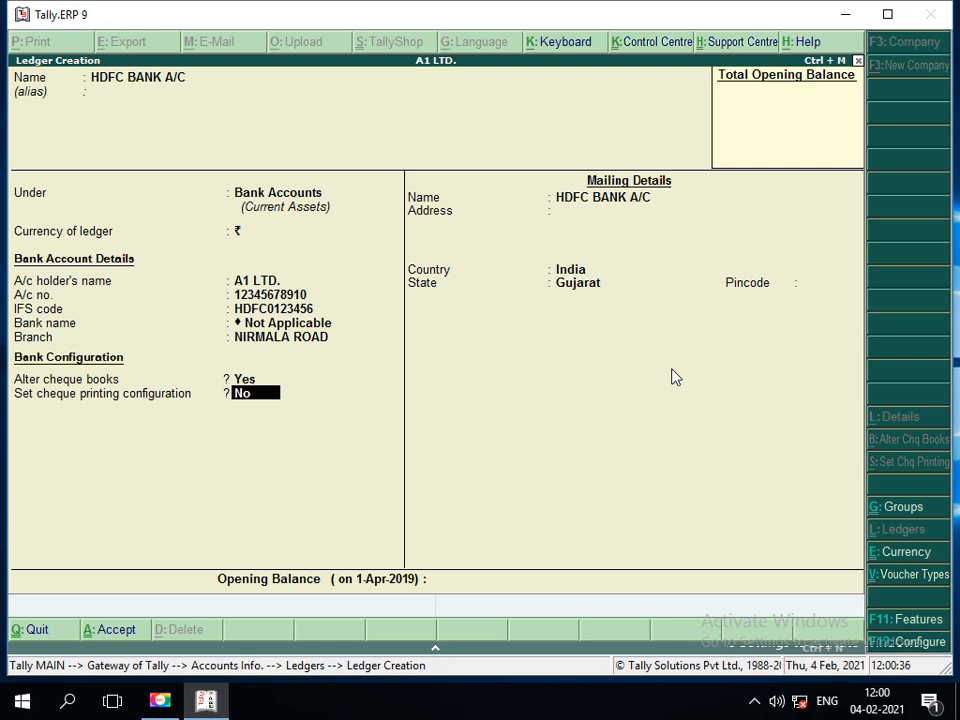
Enable cheque printing configuration with dimensions copied from an existing format, and decline the sample cheque print.
key("y")
key("Return")
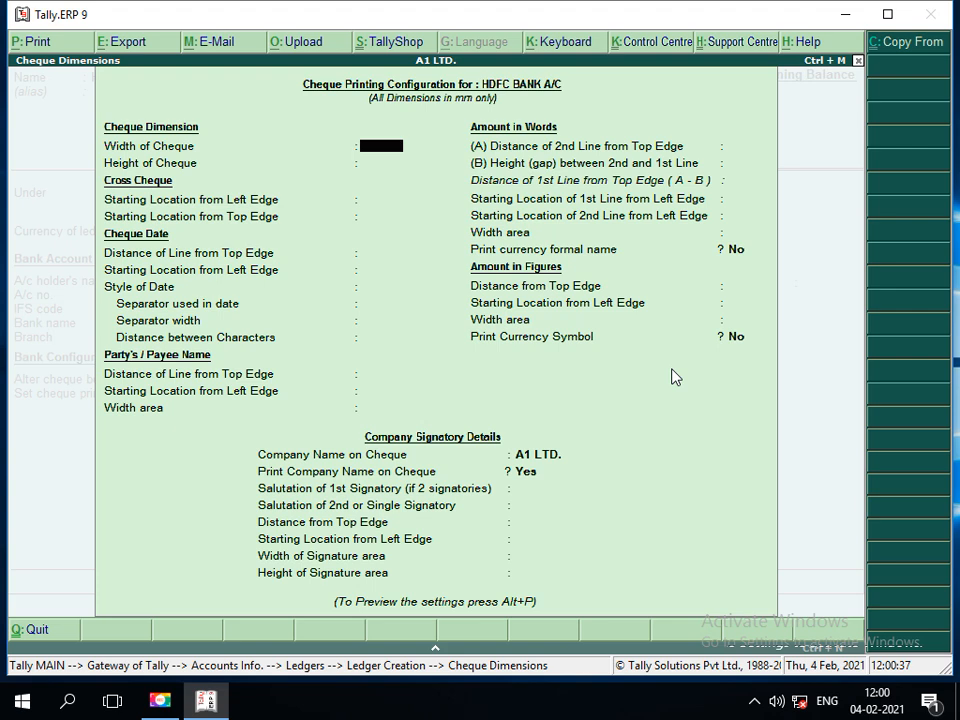
left_click(897, 44)
key("Return")
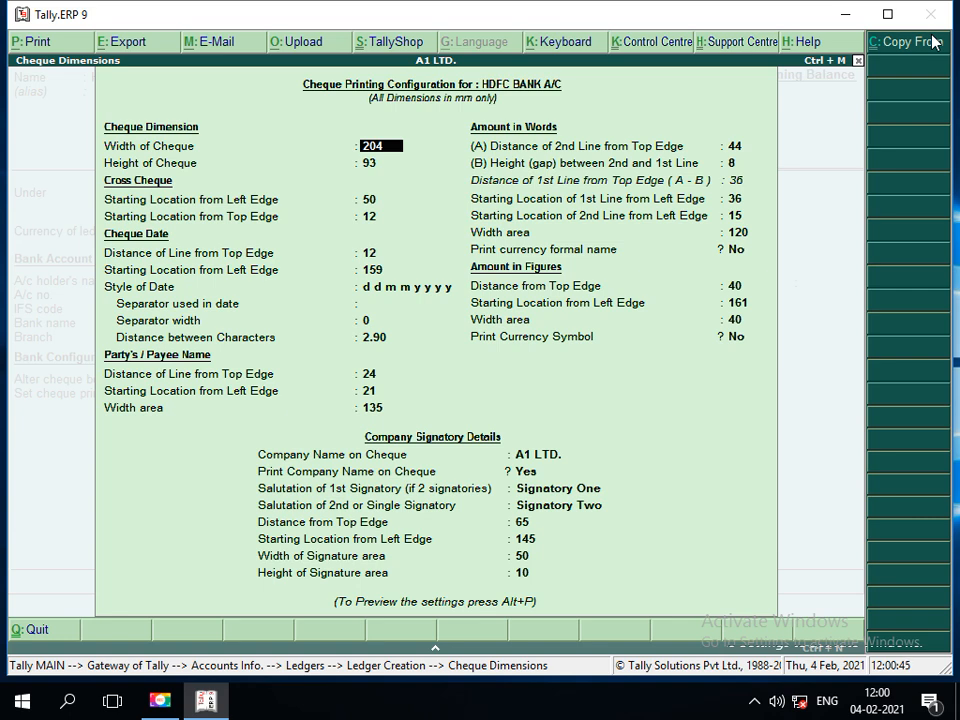
key("alt+p")
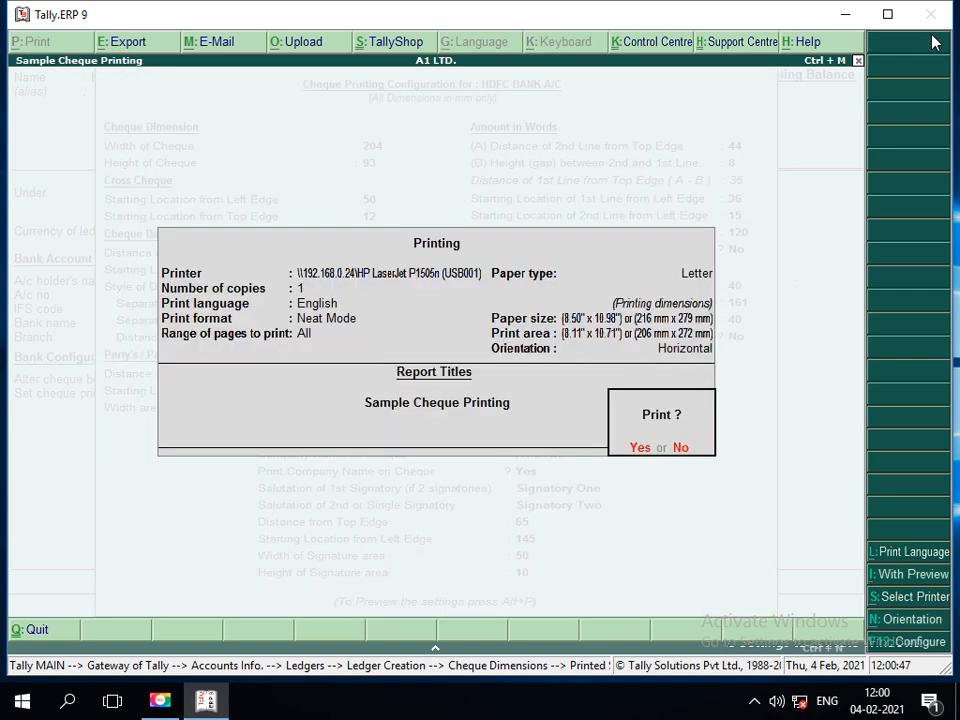
left_click(681, 447)
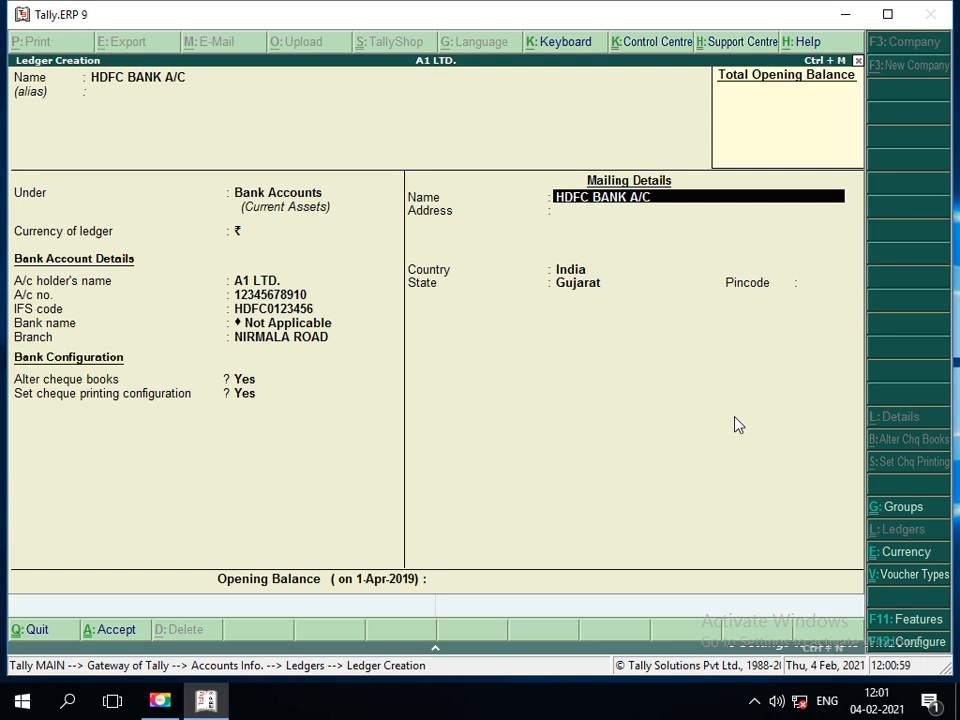
Keep the mailing details with state Gujarat, set the opening balance to 100000 Dr, and save the ledger.
key("Return")
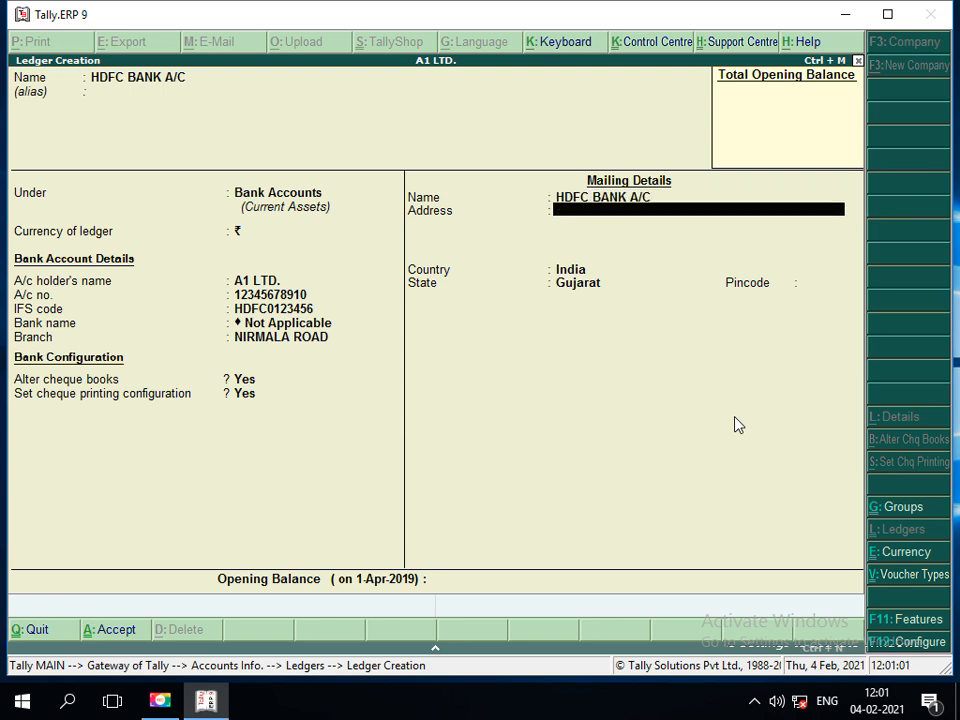
key("Return")
key("Return")
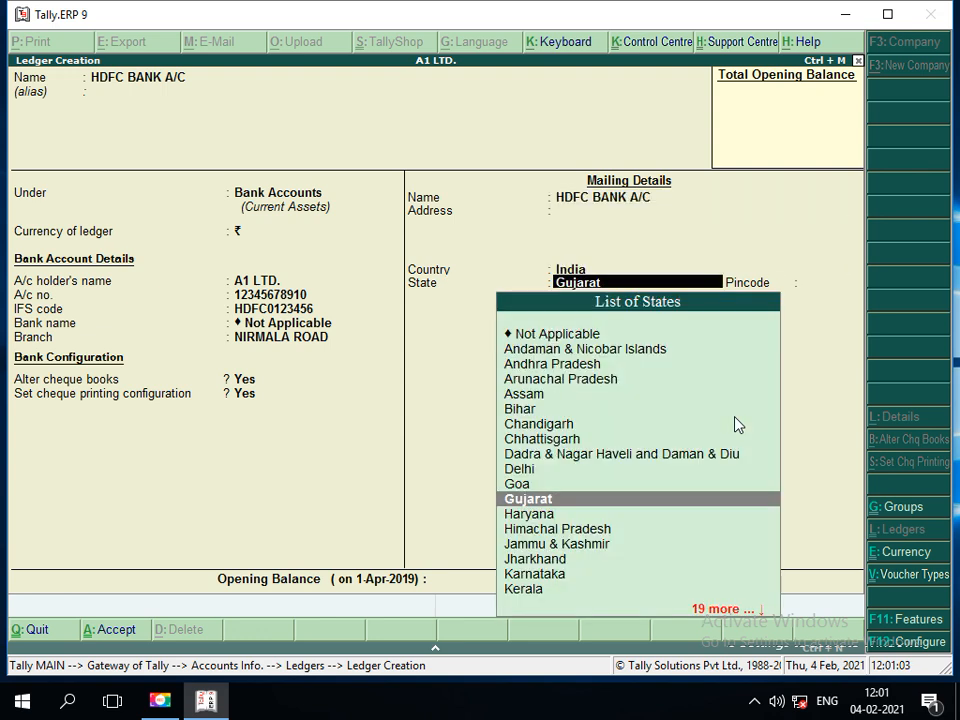
key("Return")
key("Return")
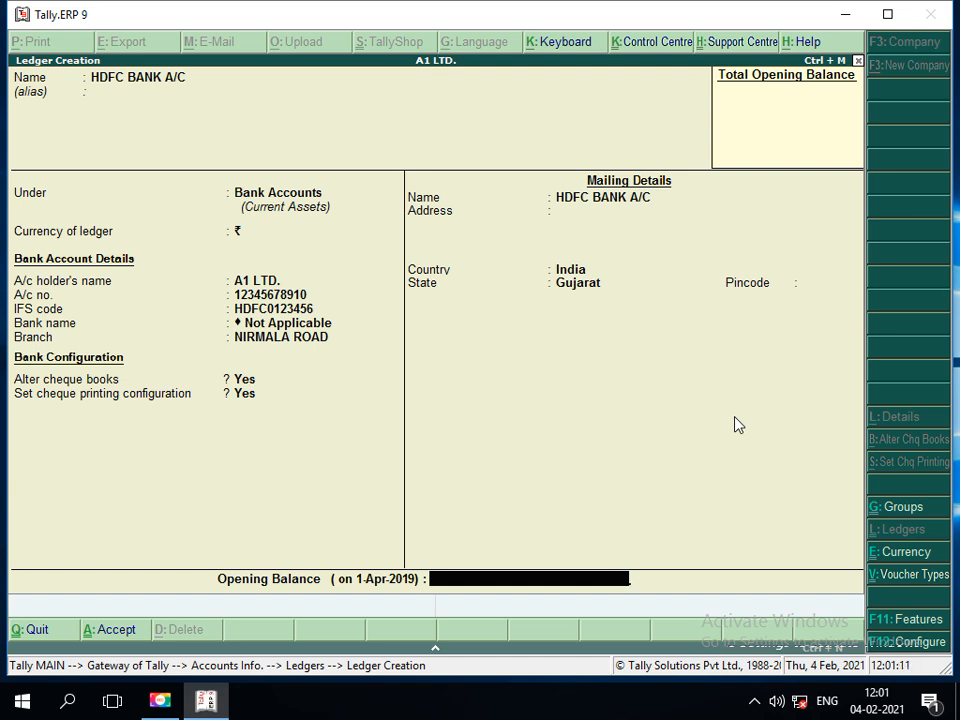
type("100000")
key("Return")
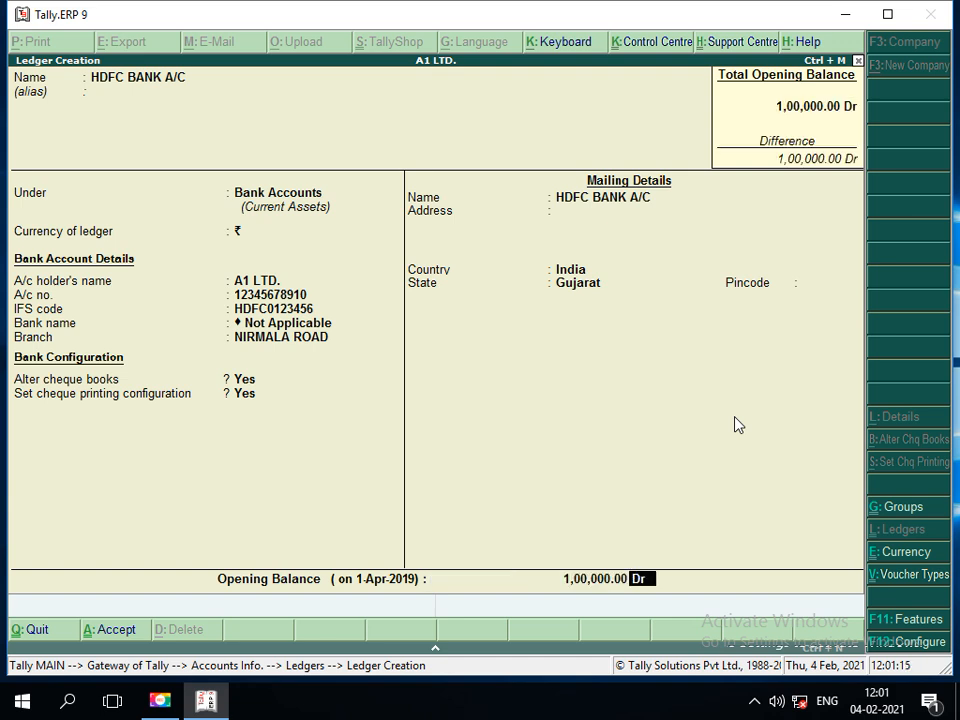
key("Return")
key("Return")
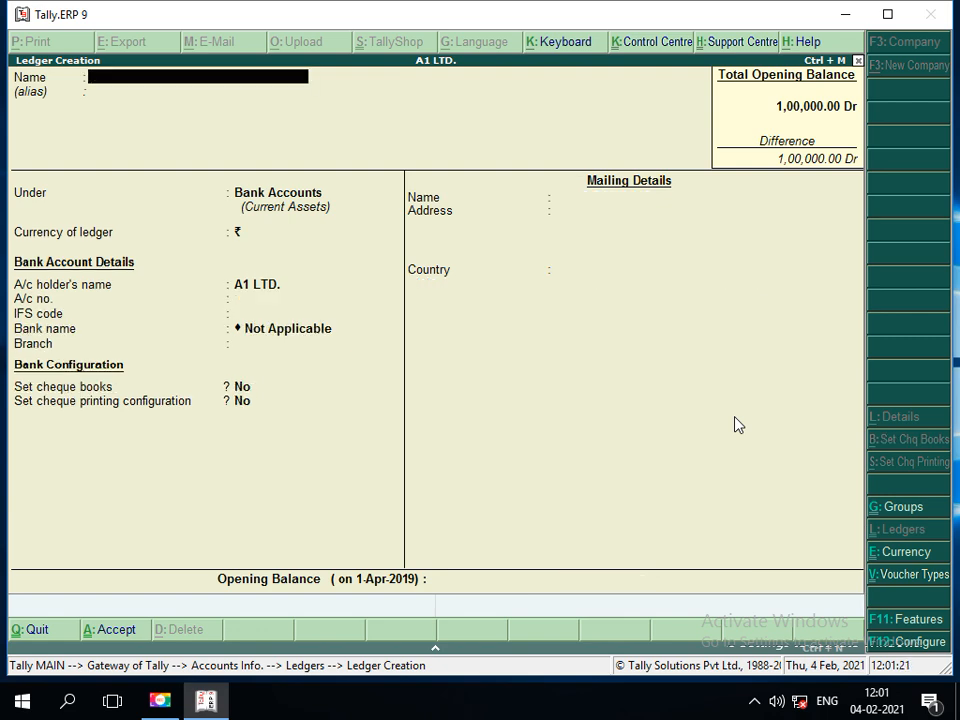
Leave ledger creation and reopen the bank-wise Cheque Register under Banking.
key("Escape")
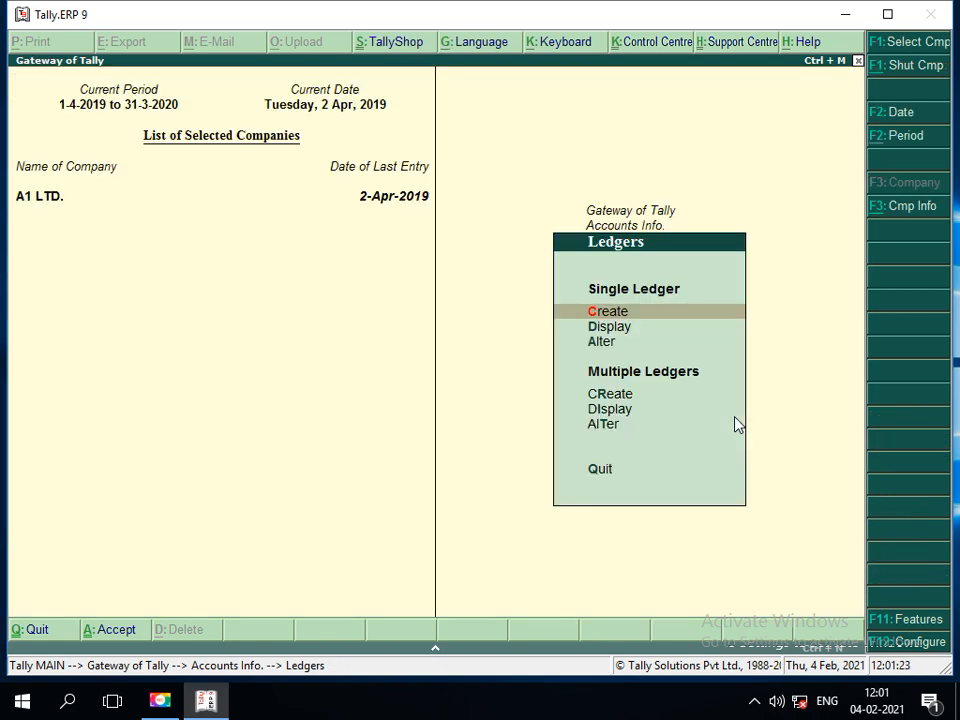
key("Escape")
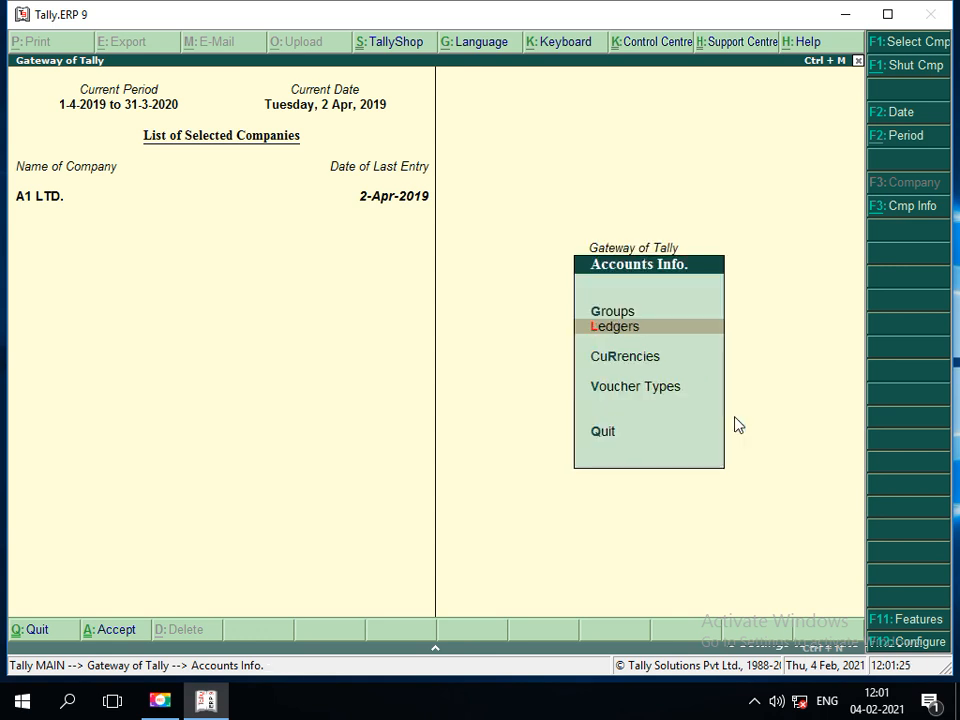
key("Escape")
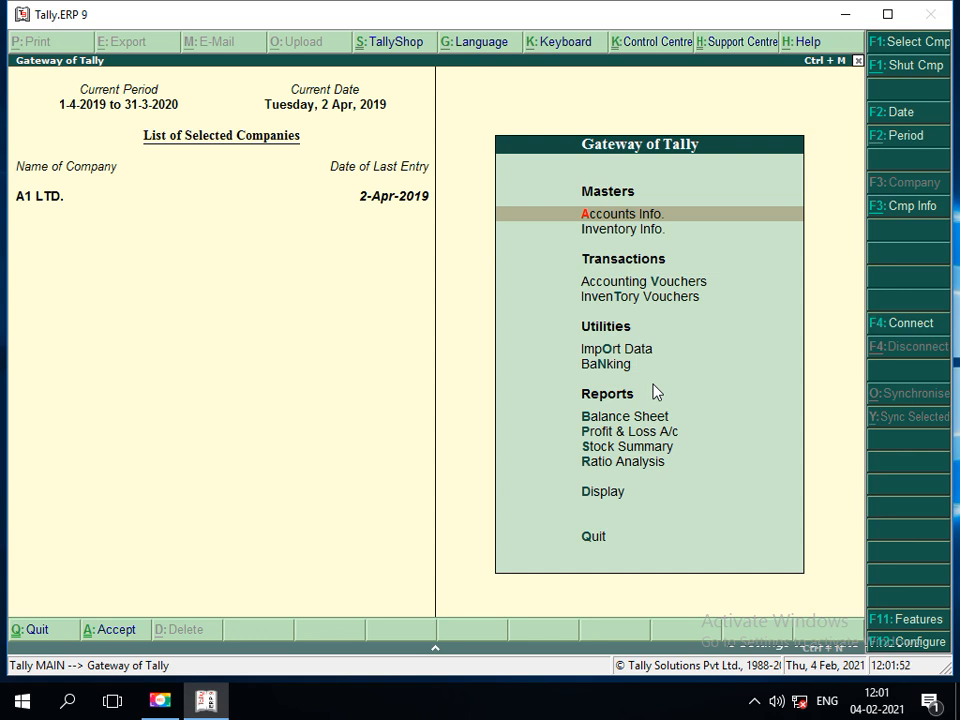
key("n")
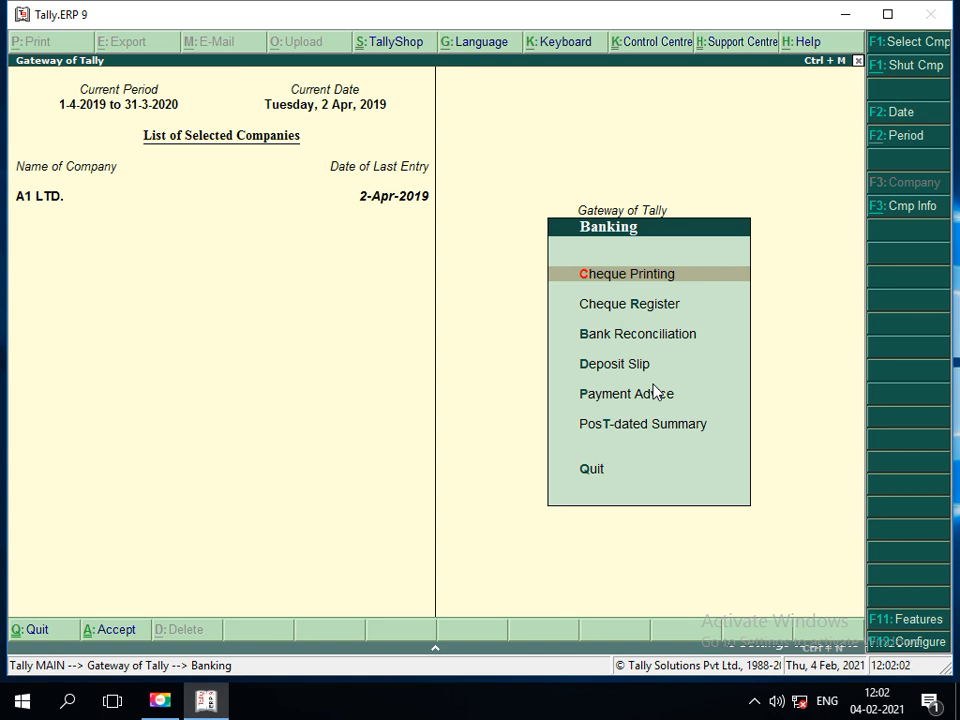
key("Down")
key("Return")
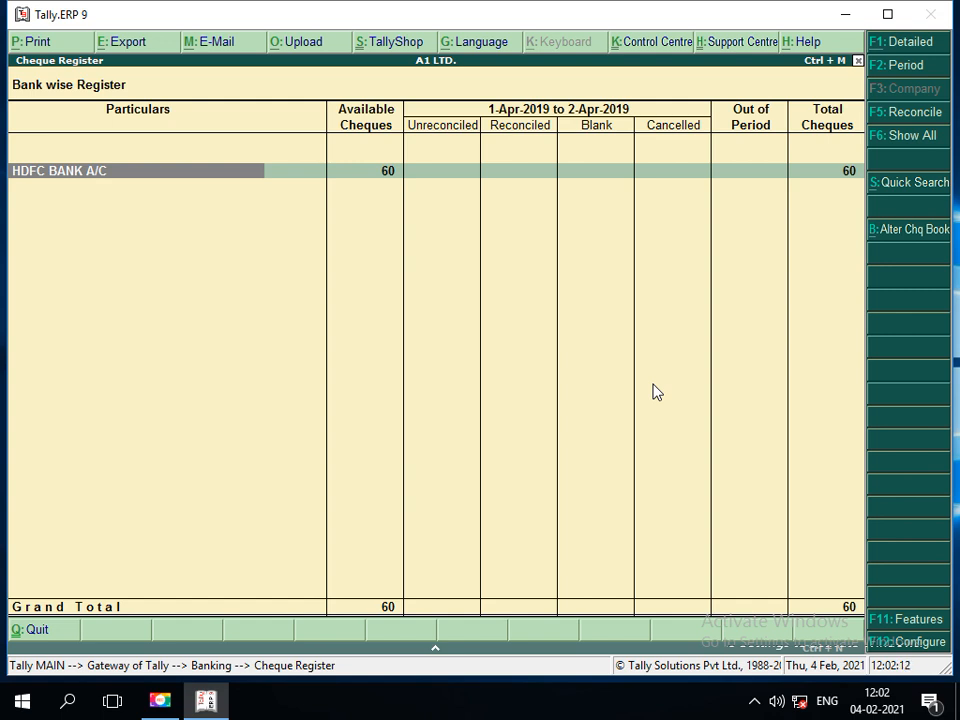
key("Return")
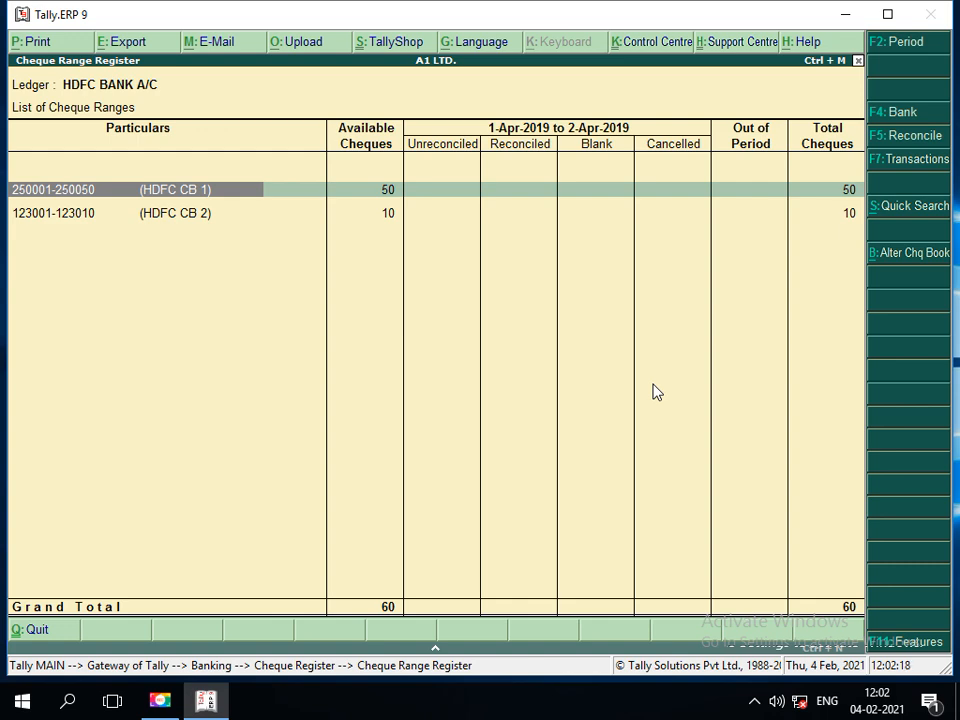
key("Return")
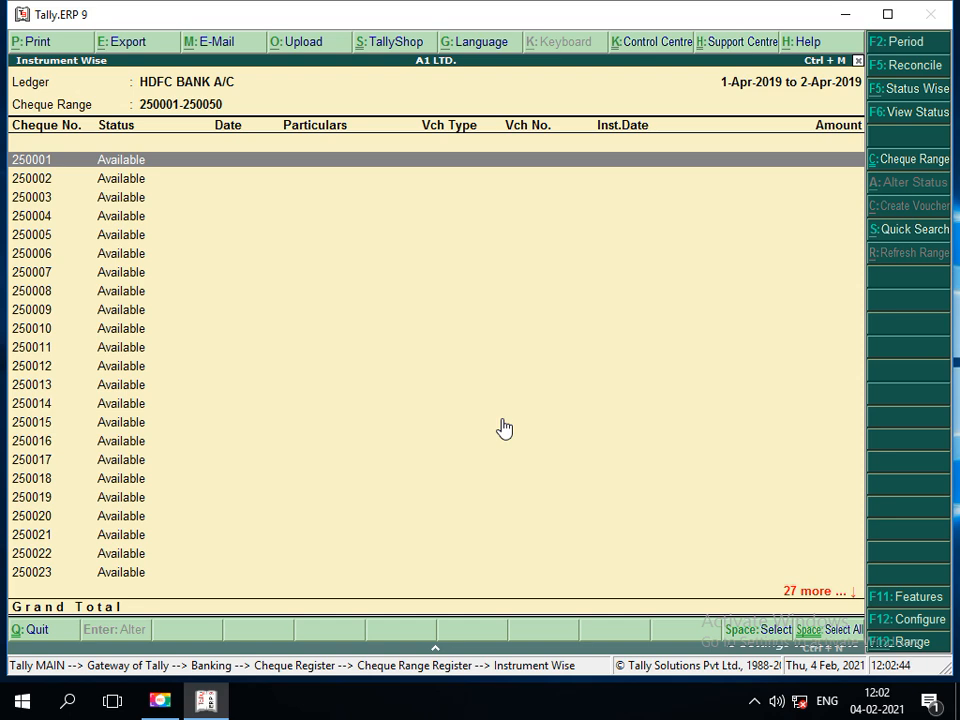
key("Escape")
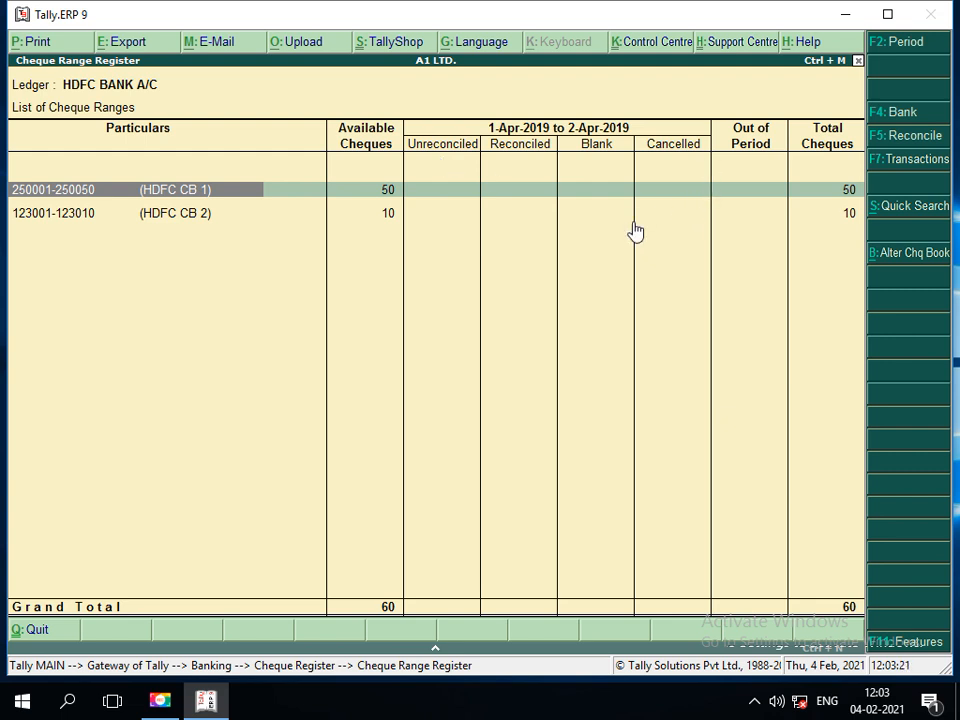
key("Escape")
key("Escape")
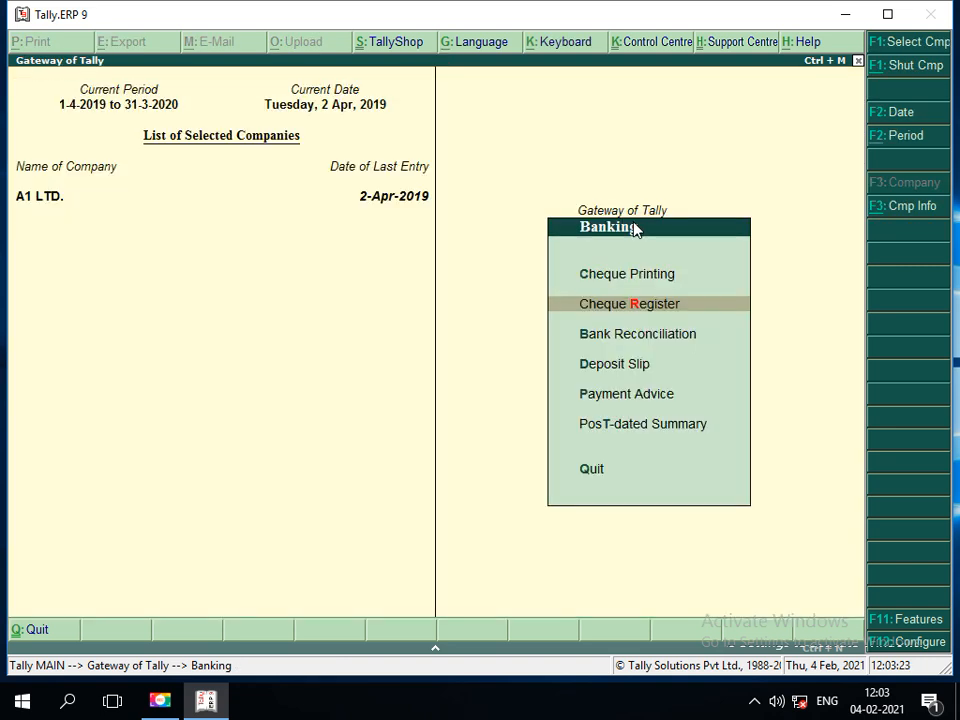
key("Escape")
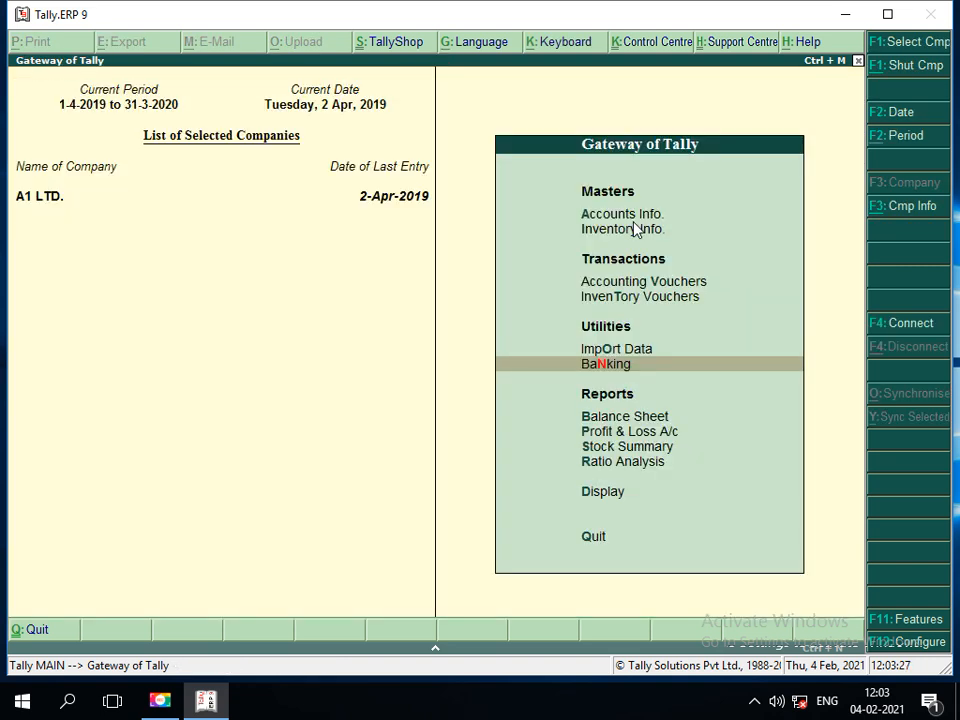
Start a payment voucher with HDFC BANK A/C as the paying account.
key("v")
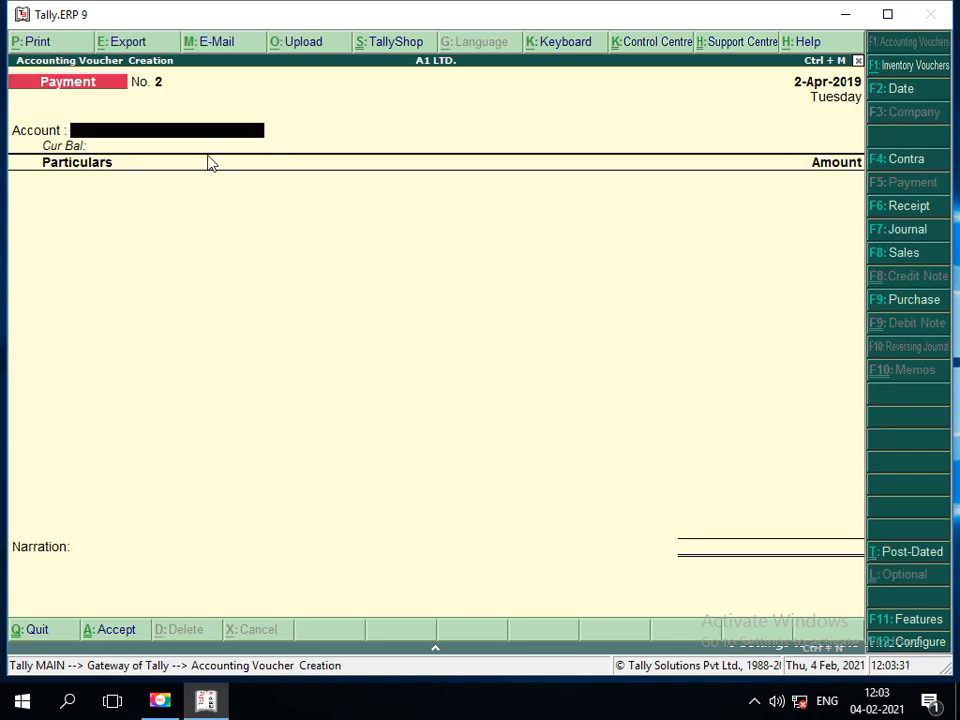
key("space")
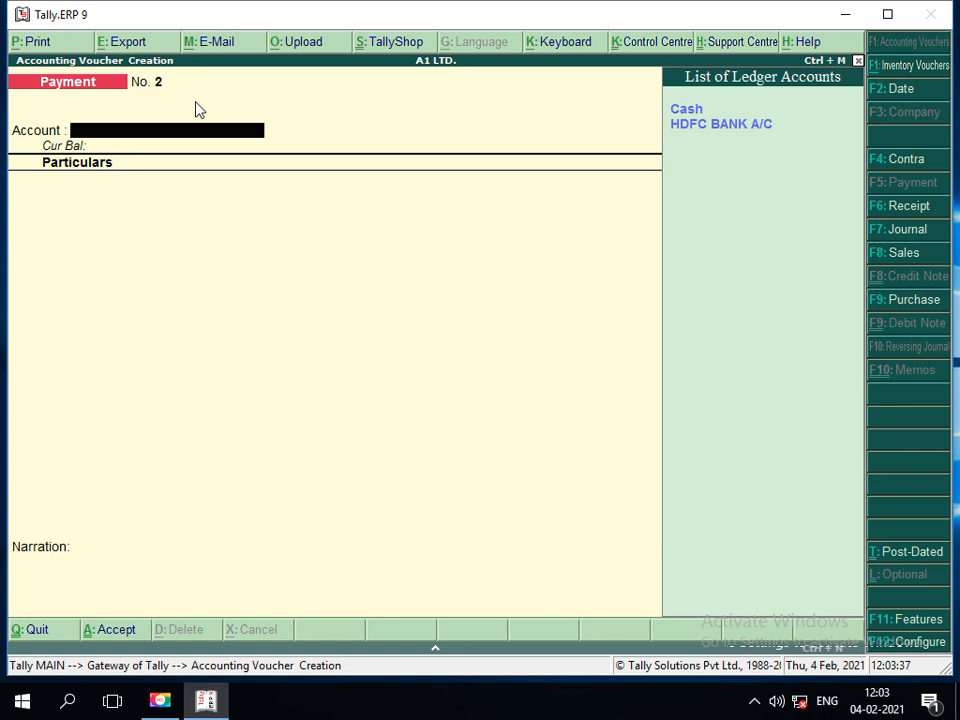
key("Down")
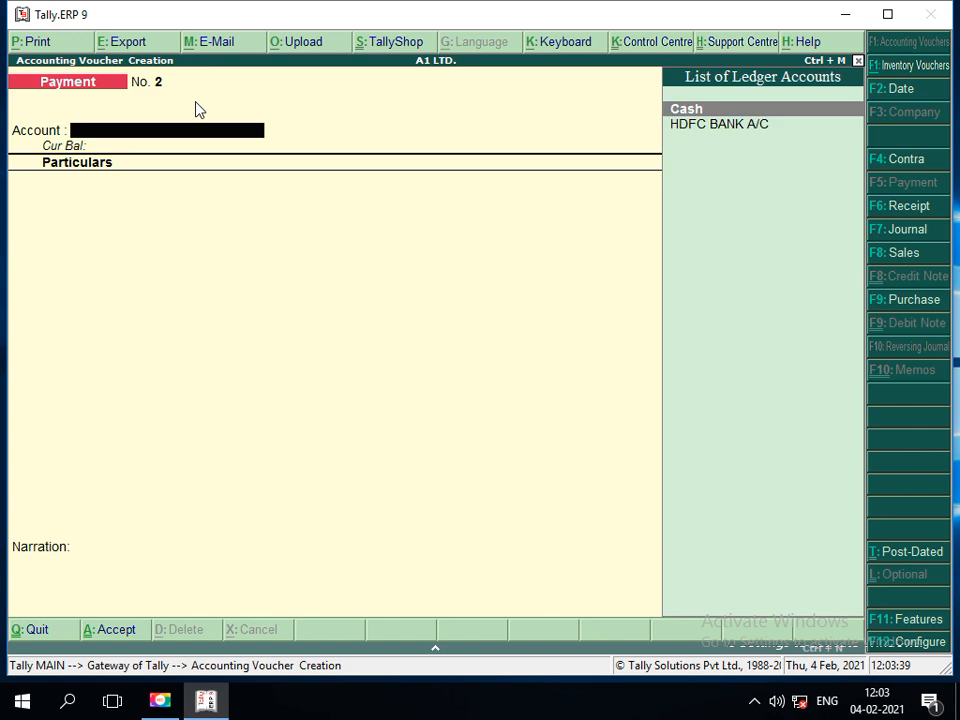
key("Down")
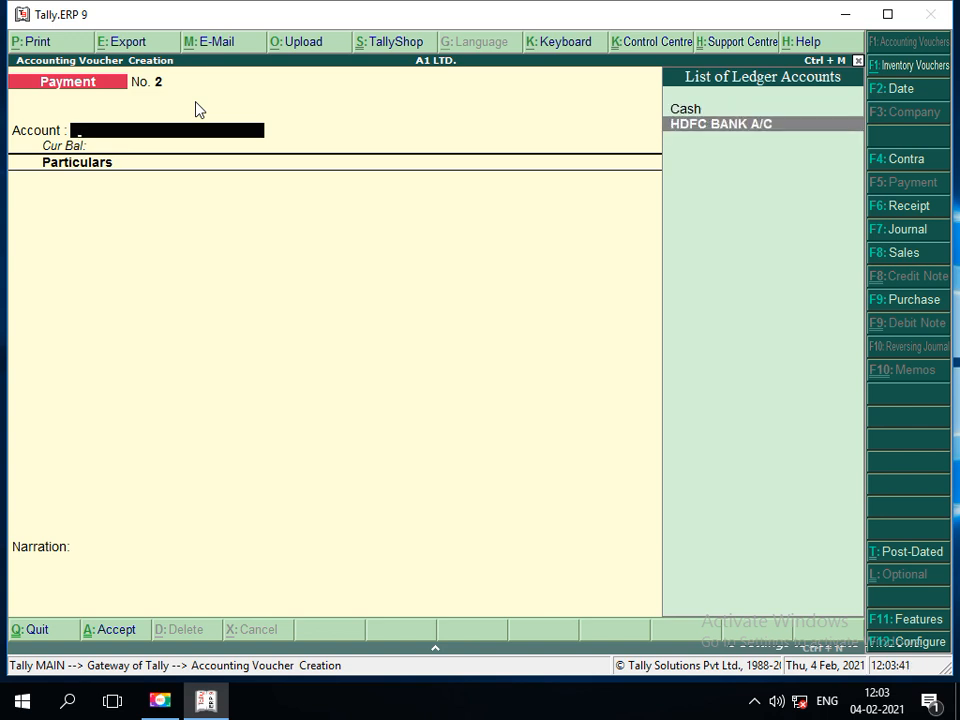
key("Return")
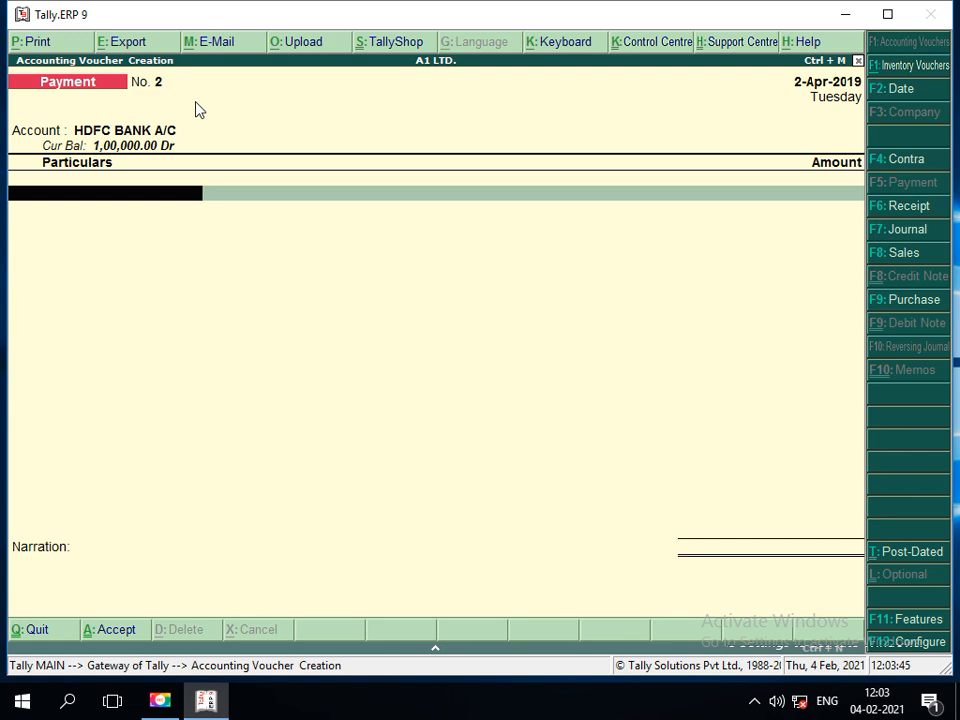
Begin a new ledger from within the payment voucher, enter the party's account name, and group it under Sundry Creditors.
key("alt+c")
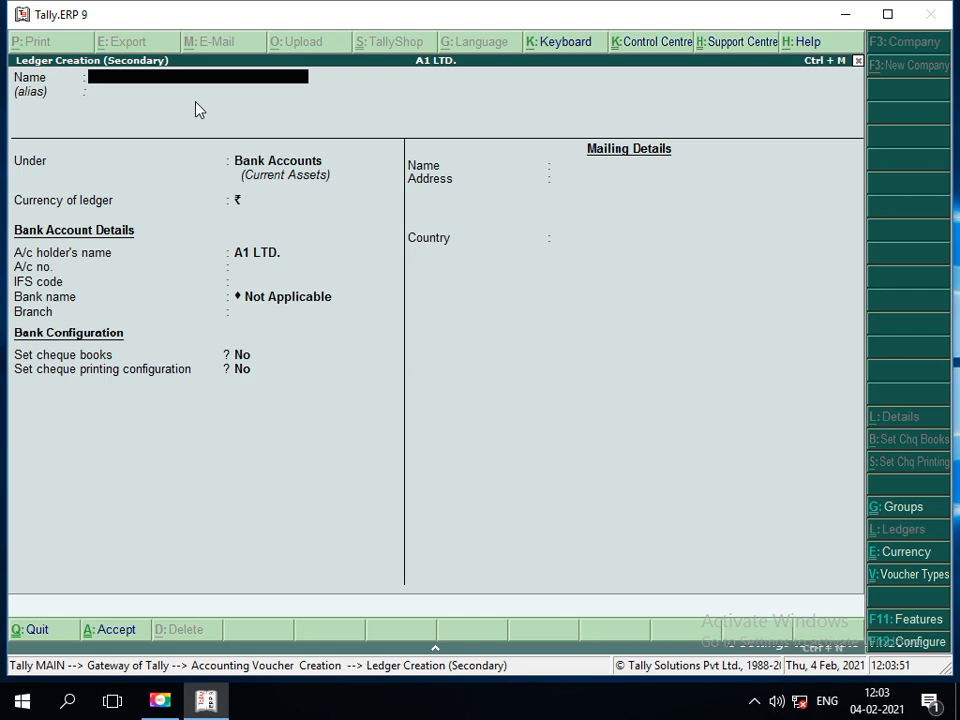
type("ADITI A/C")
key("Return")
key("Return")
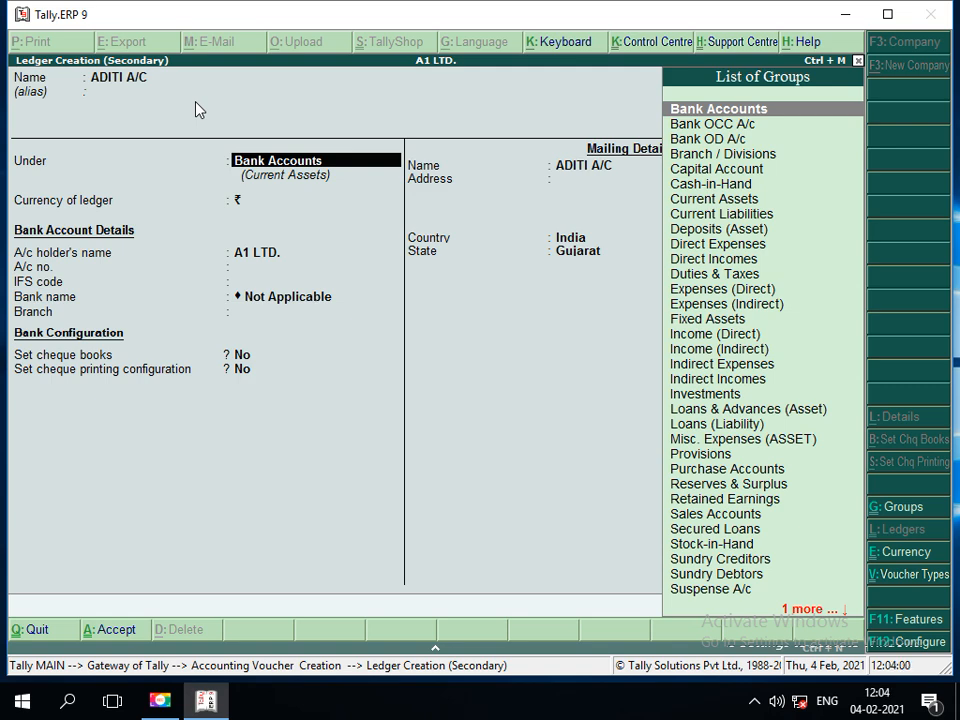
type("SU")
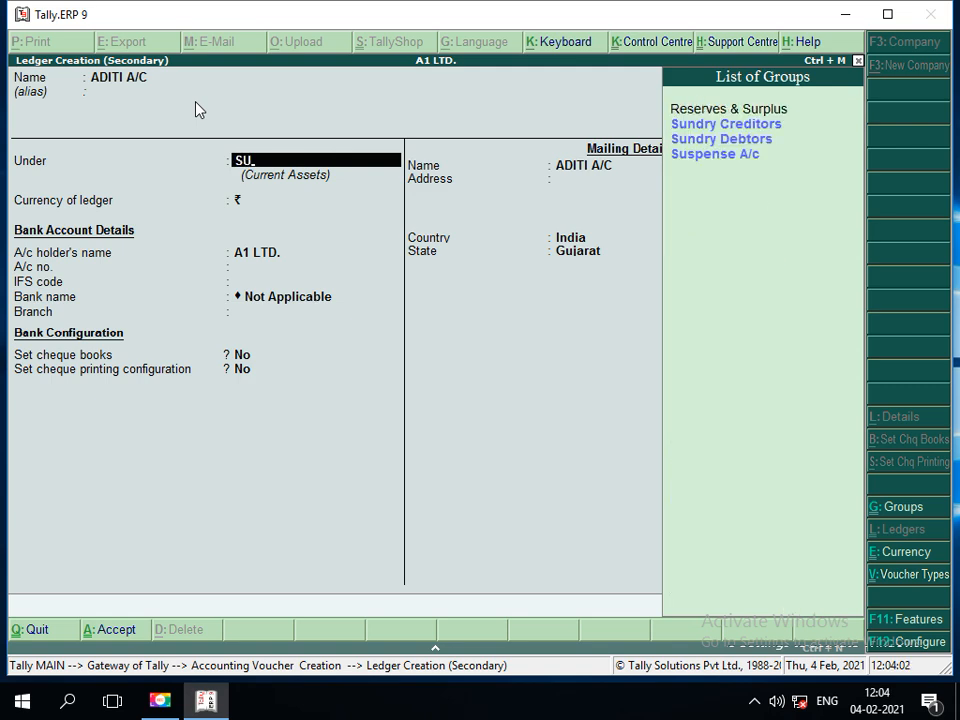
key("Down")
key("Return")
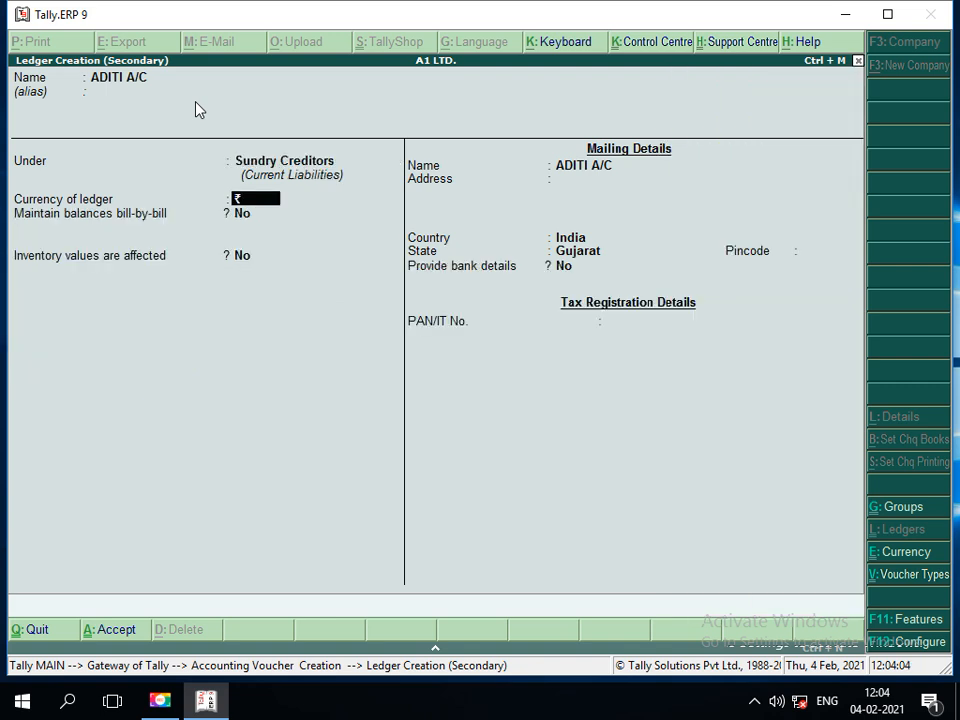
Keep the party ledger's default options and mailing details with state Gujarat, leave the tax number blank, and save the ledger.
key("Return")
key("Return")
key("Return")
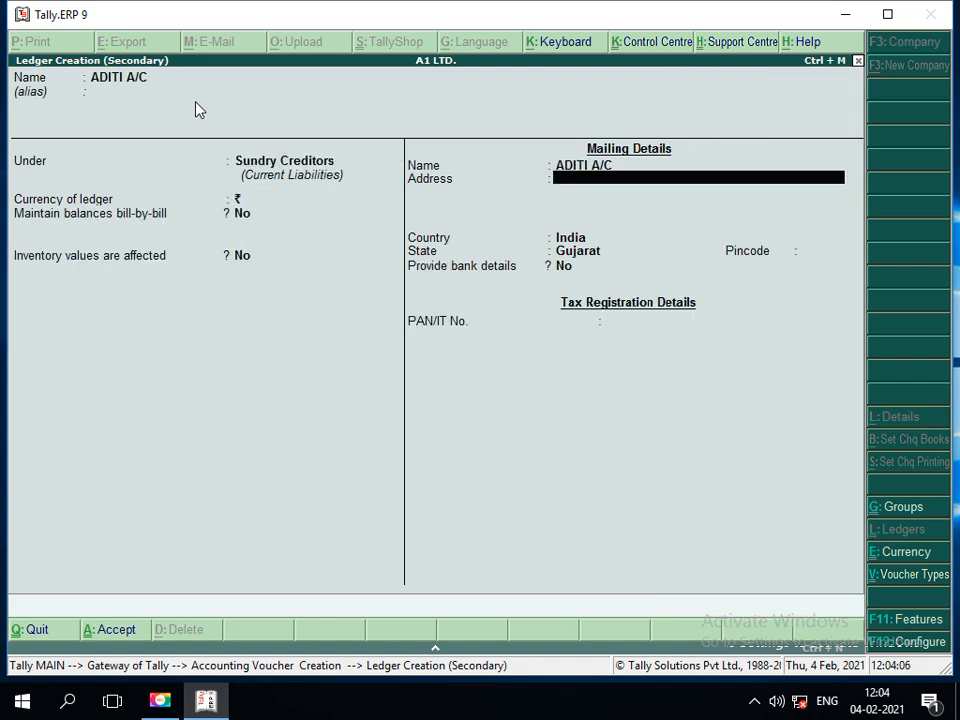
key("Return")
key("Return")
key("Return")
key("Return")
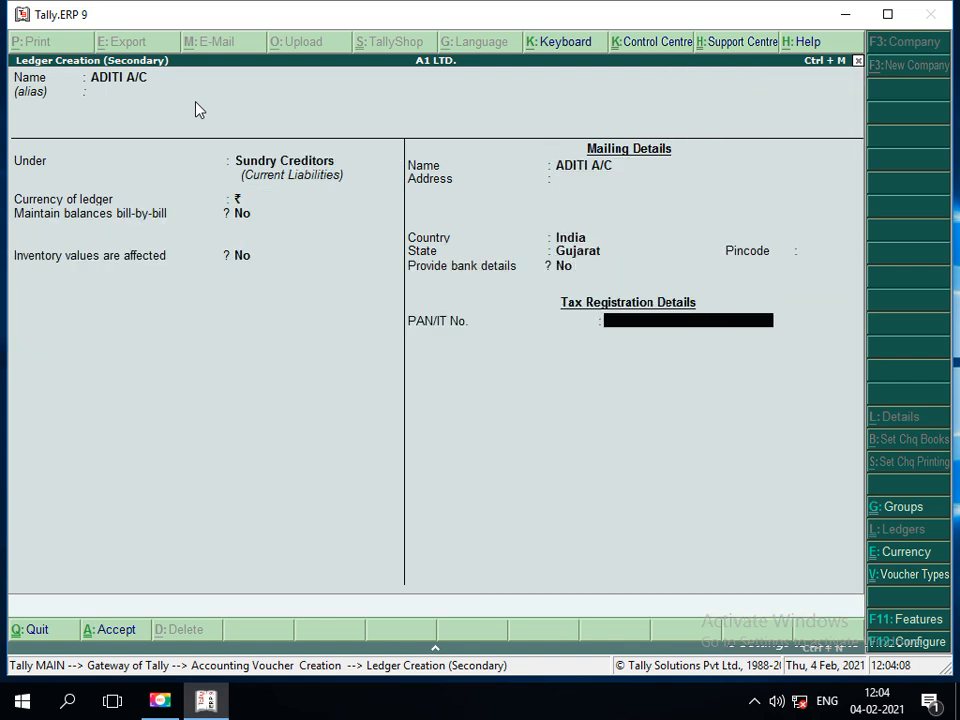
key("Return")
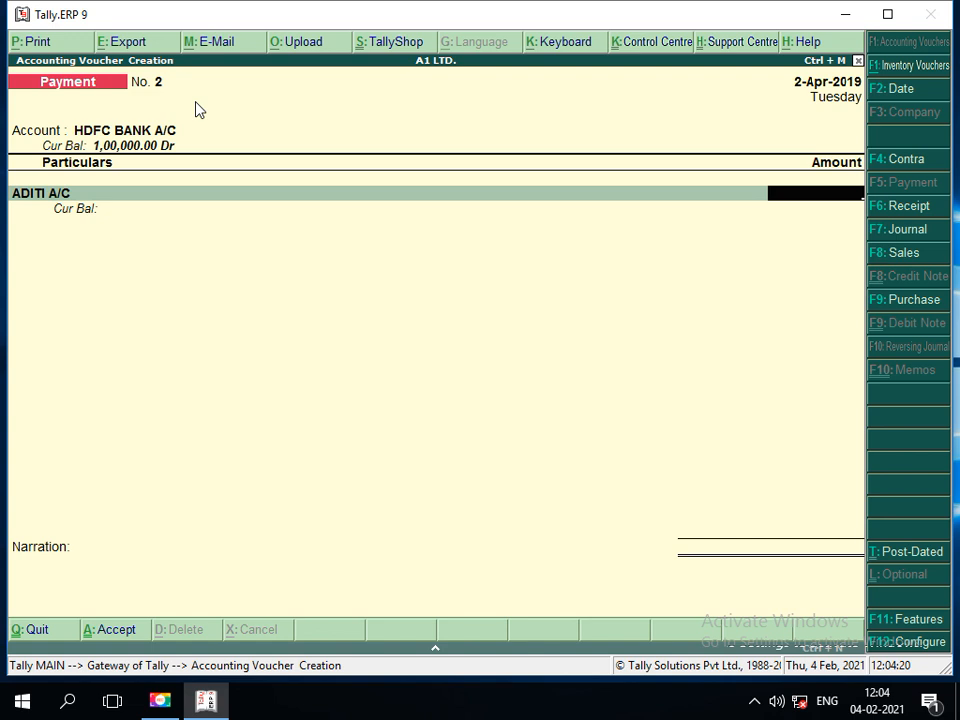
type("50000")
key("Return")
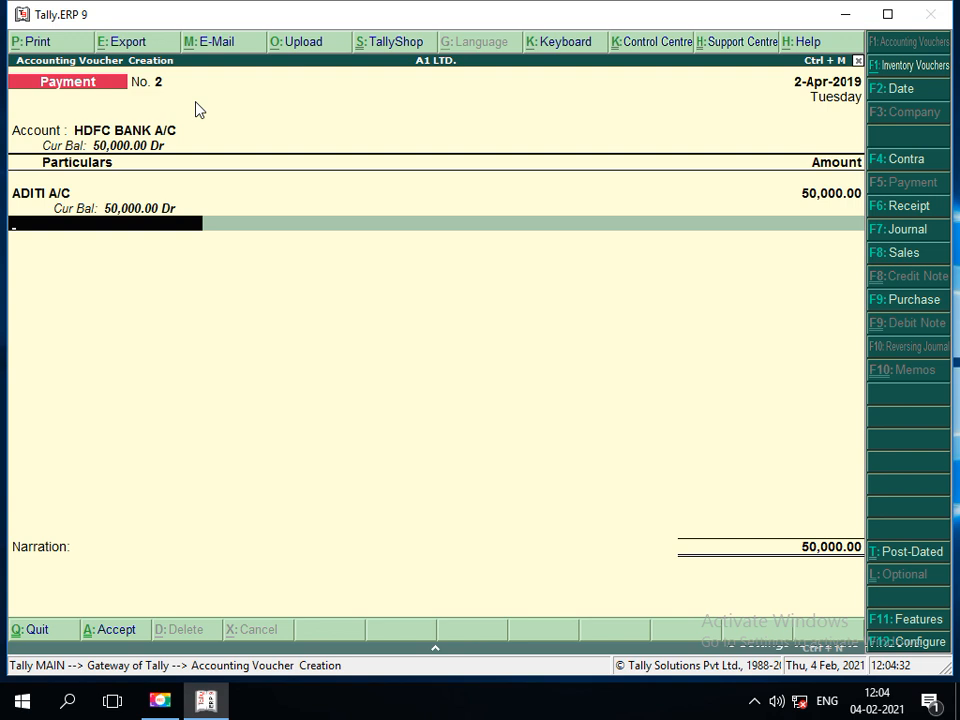
key("Return")
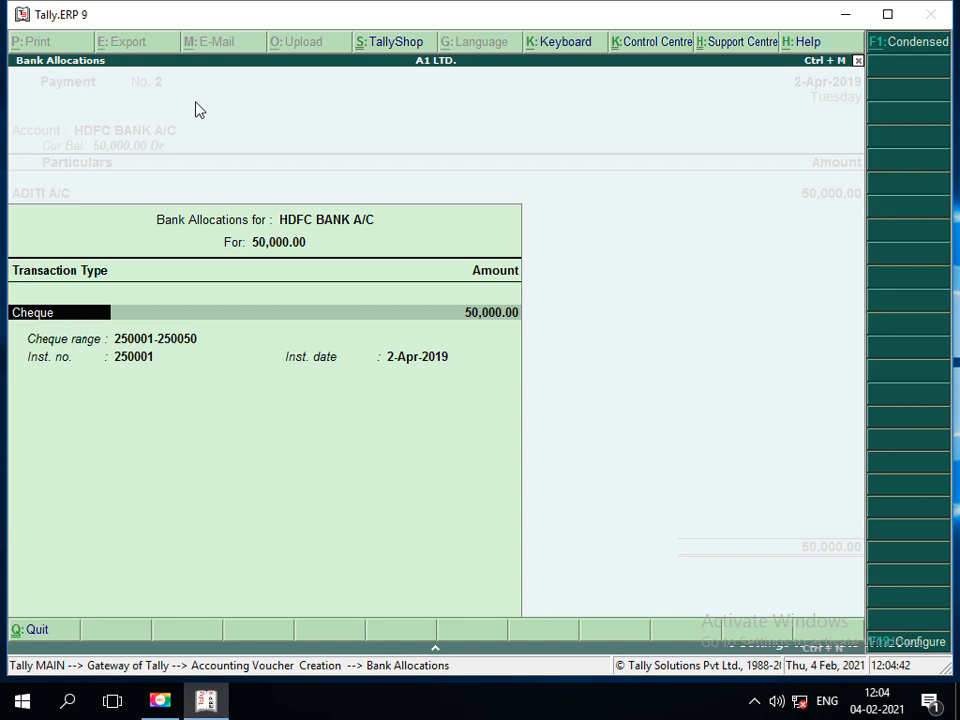
key("Return")
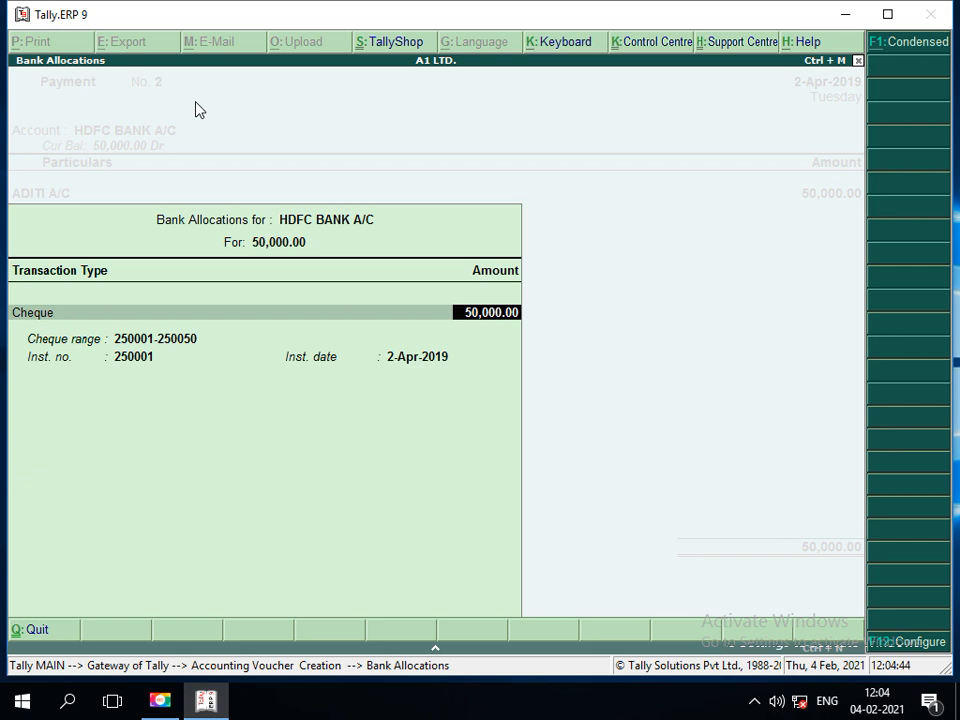
key("Return")
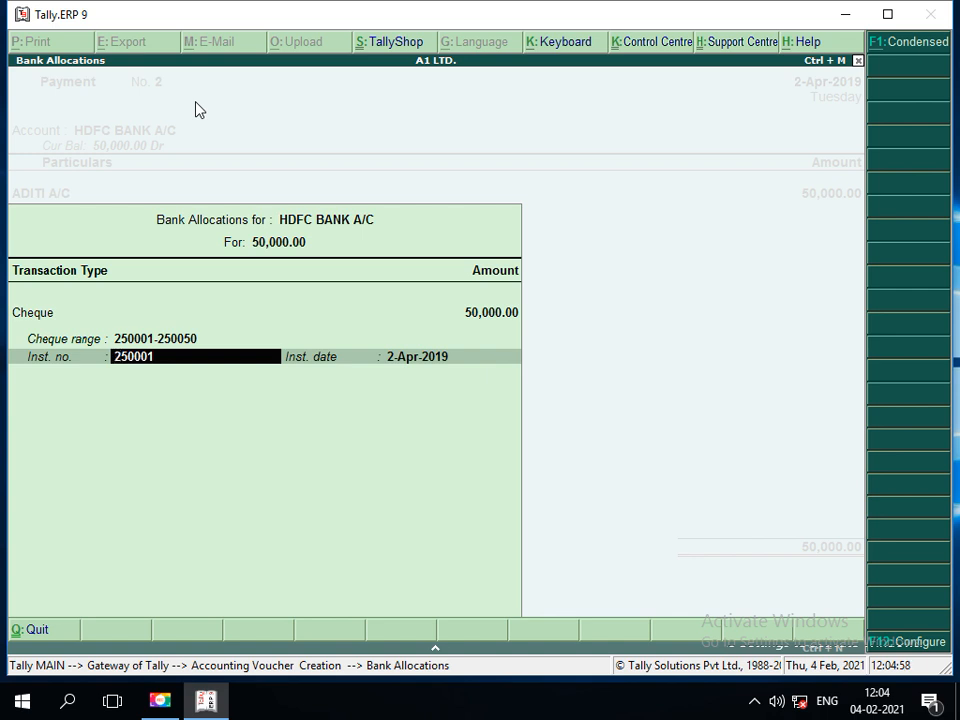
key("Return")
key("Return")
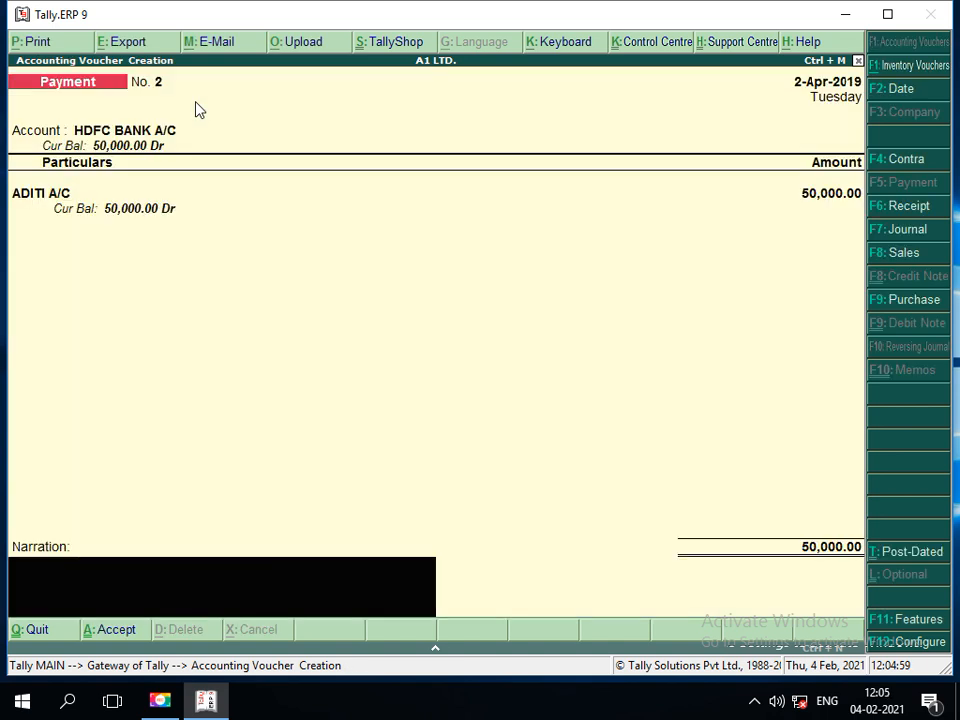
Save the payment voucher without a narration and decline printing its cheque.
key("Return")
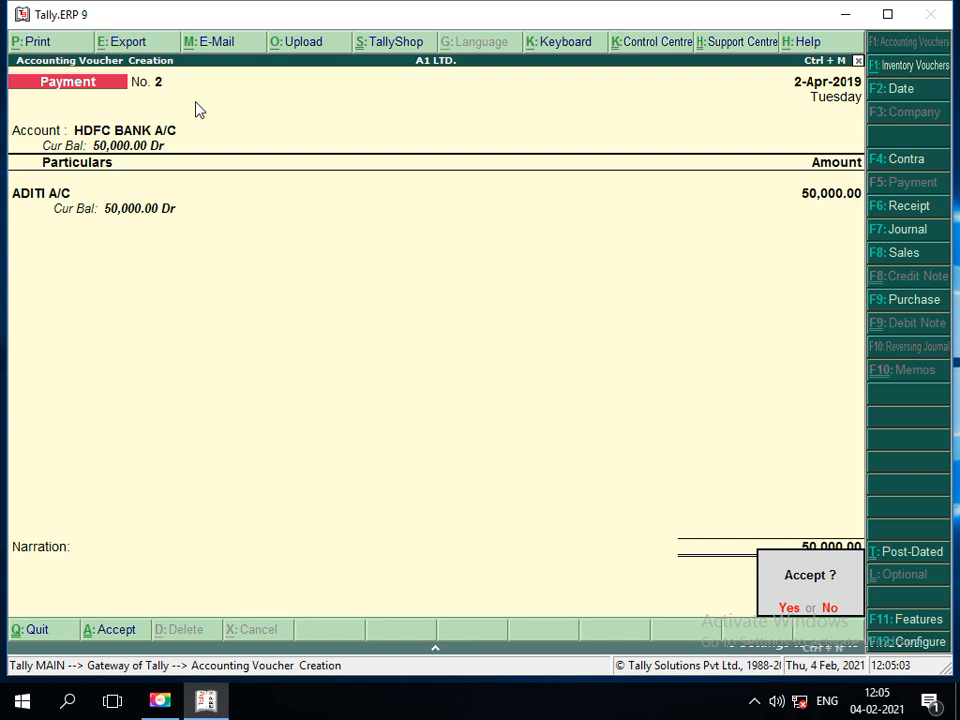
key("Return")
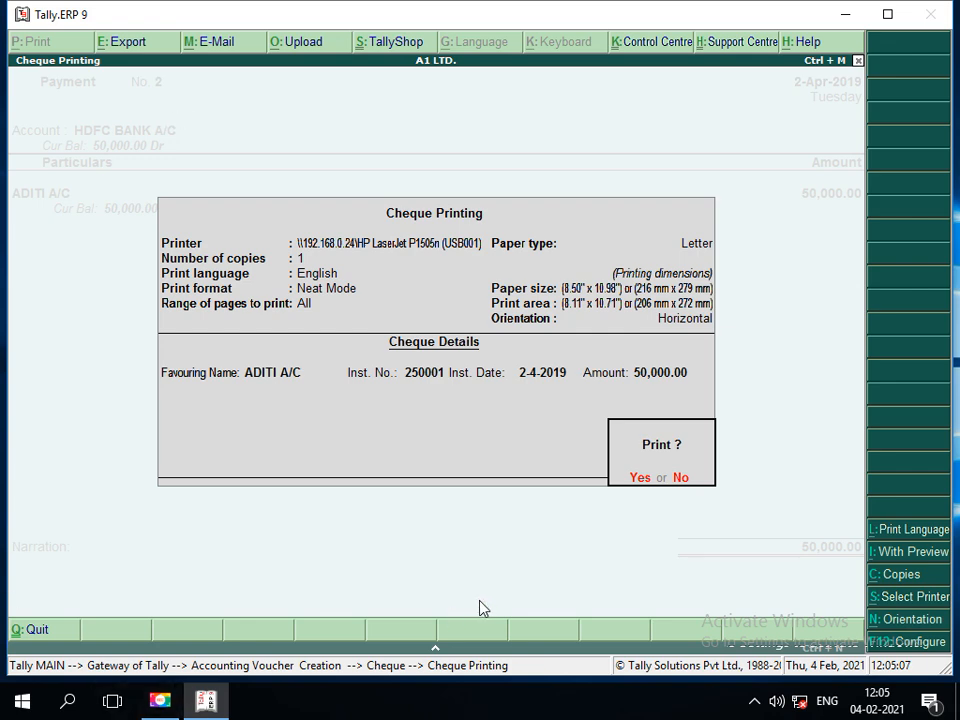
left_click(680, 479)
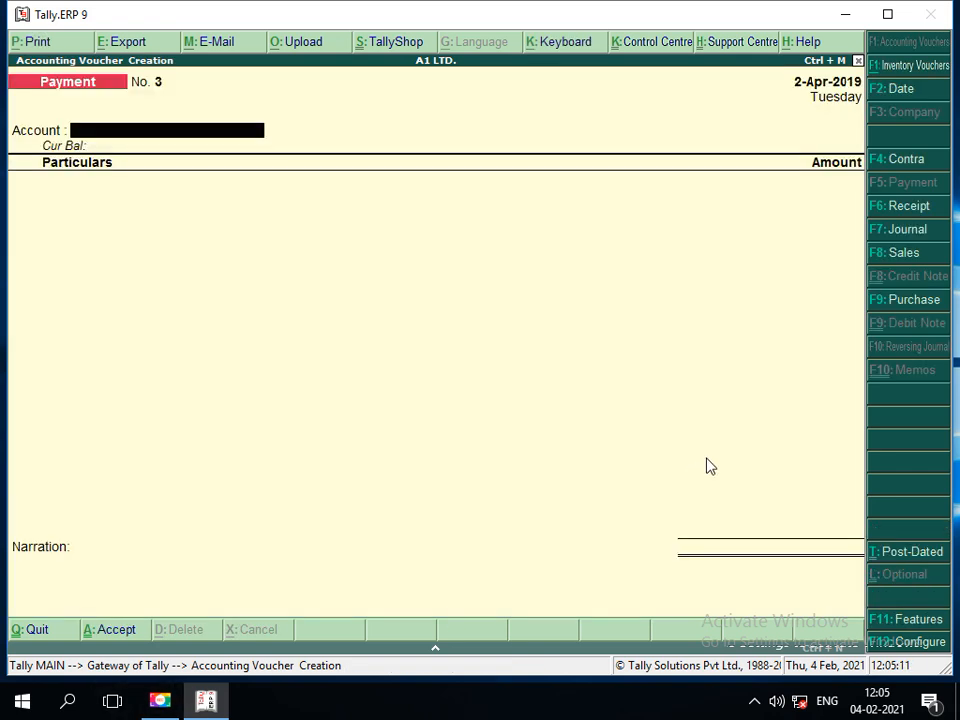
key("Escape")
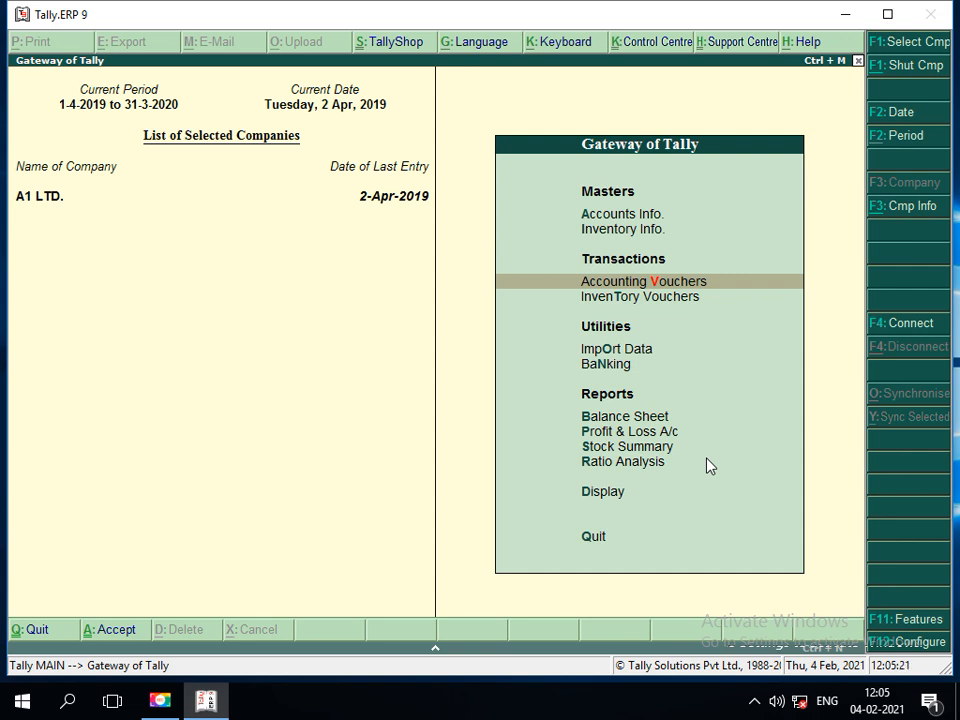
key("n")
key("Down")
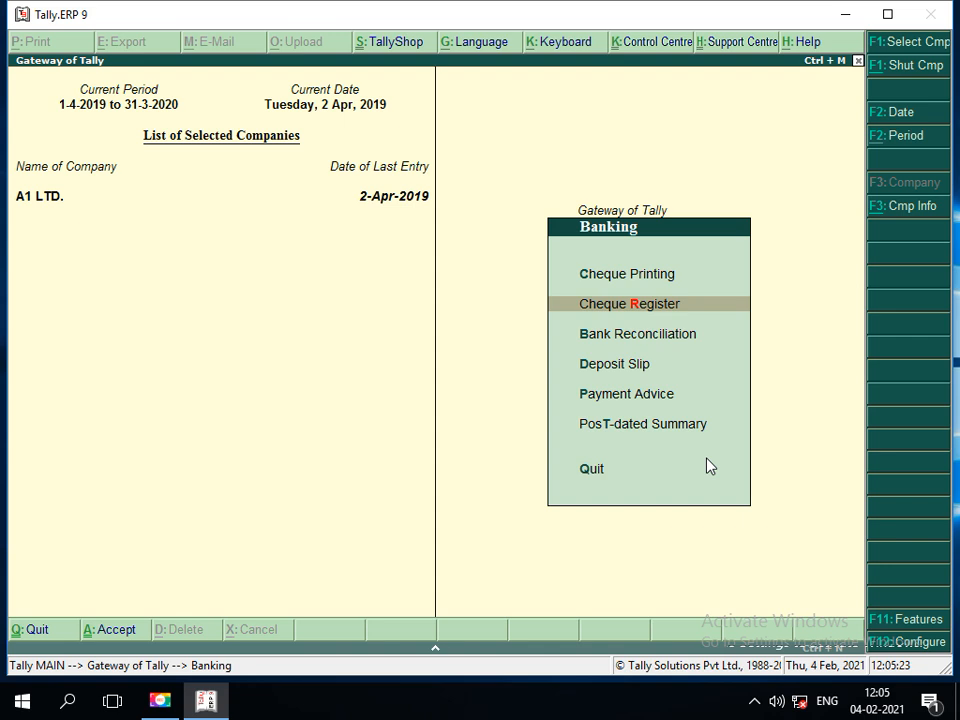
key("Return")
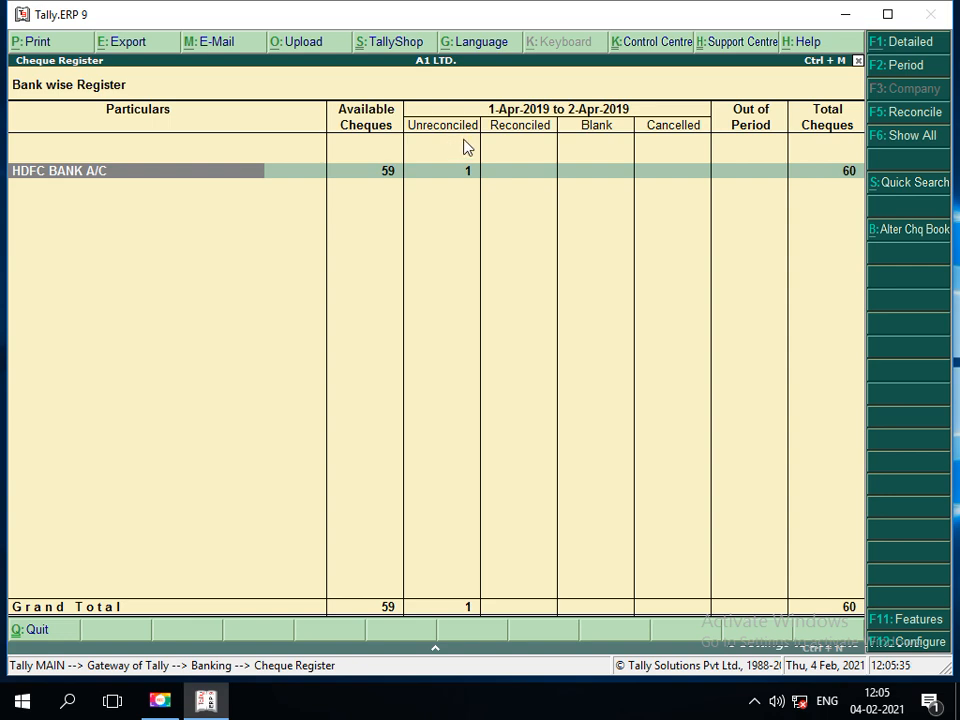
key("Return")
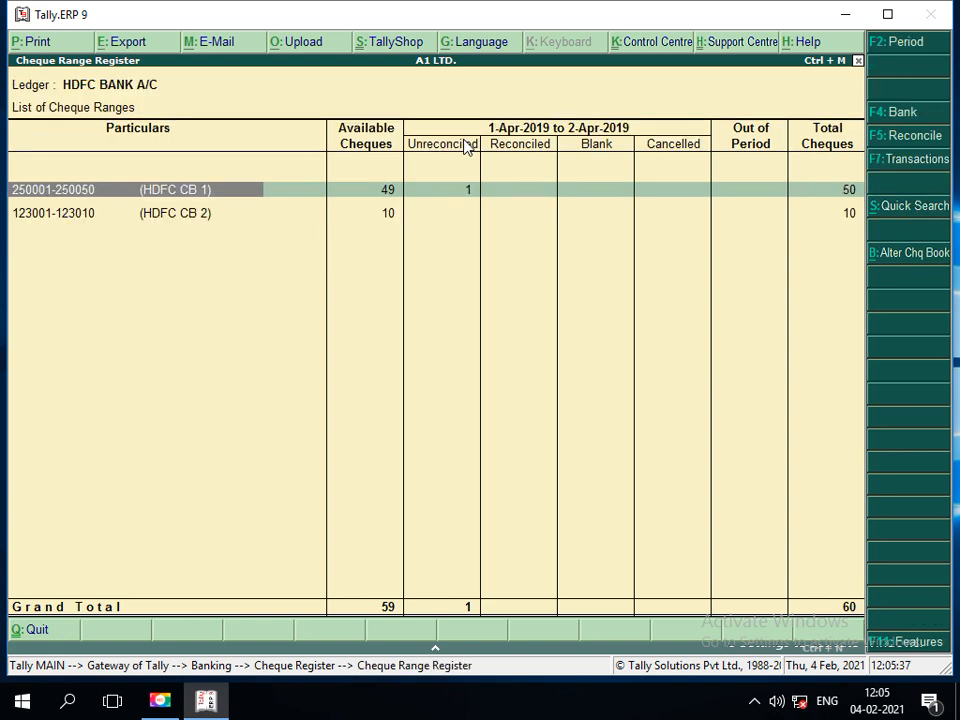
key("Return")
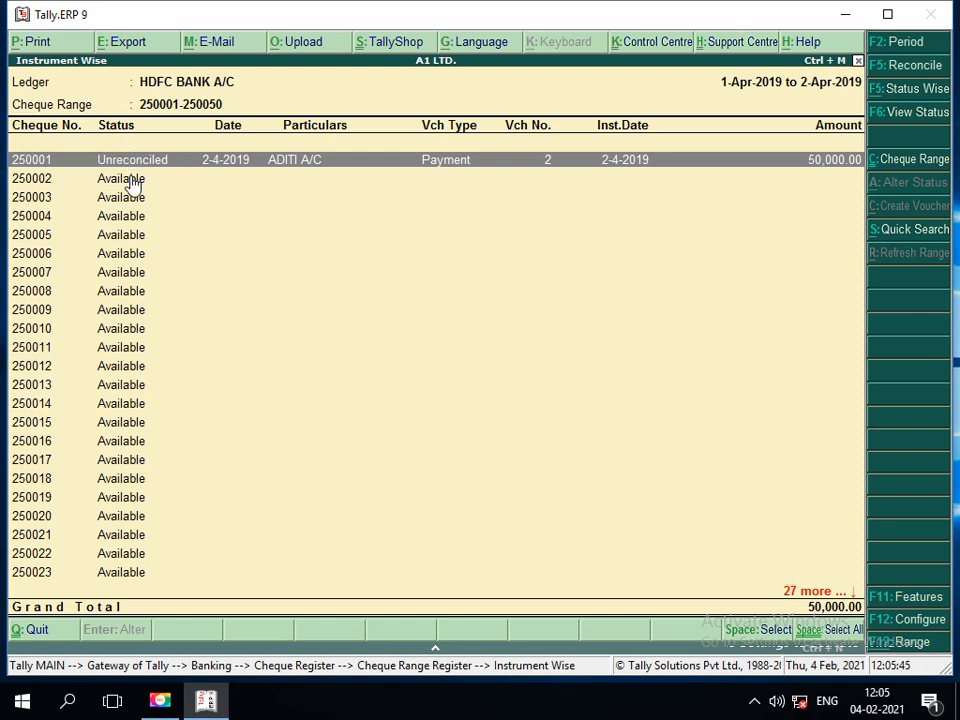
left_click(214, 678)
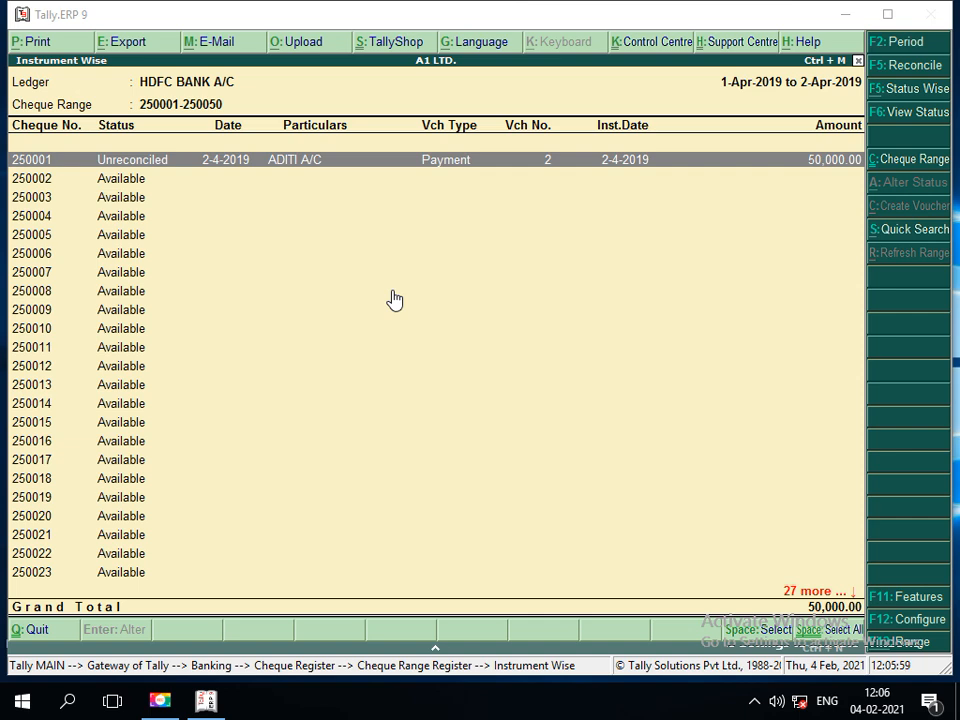
left_click(153, 186)
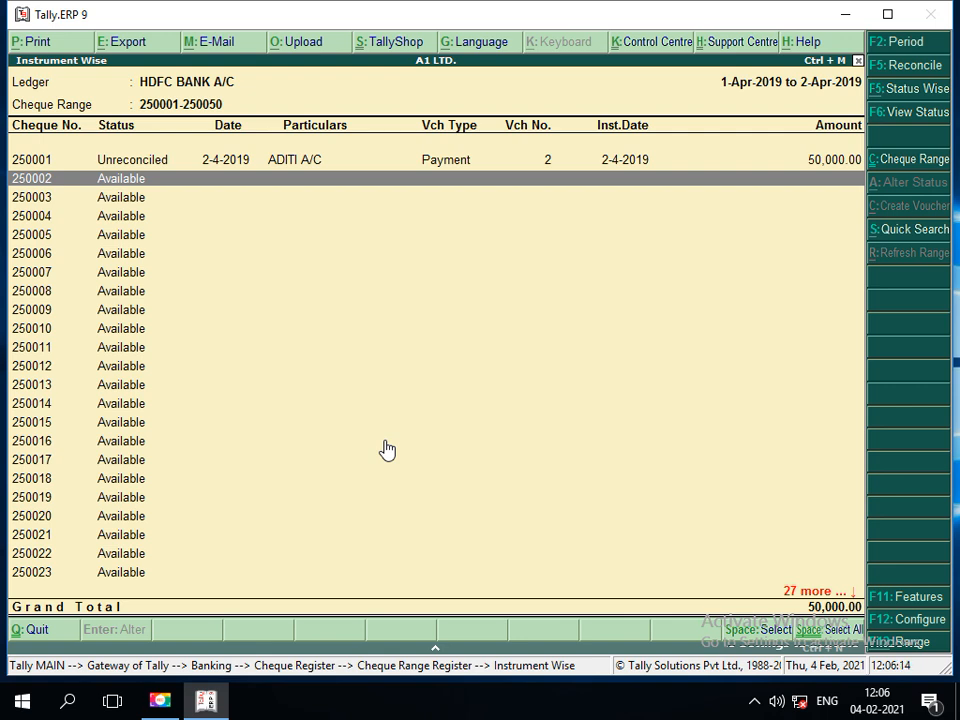
key("Escape")
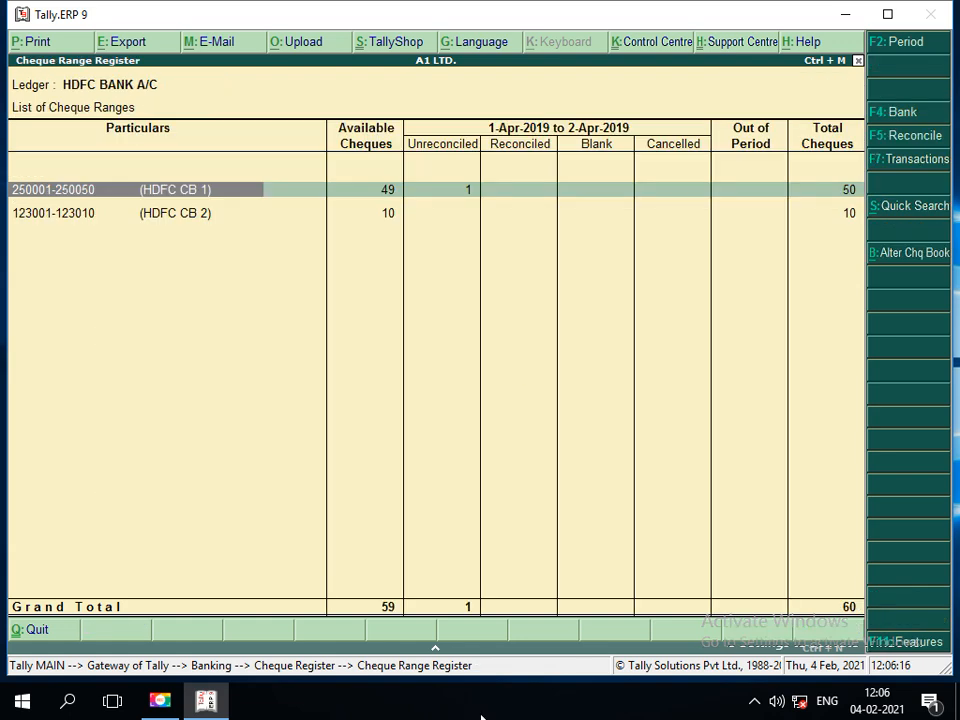